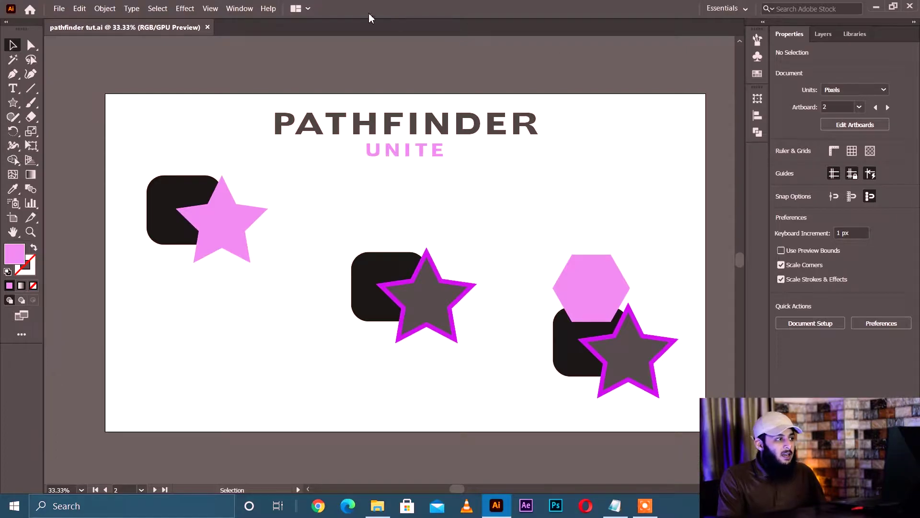
- Open the Pathfinder options for combining shapes
click(239, 8)
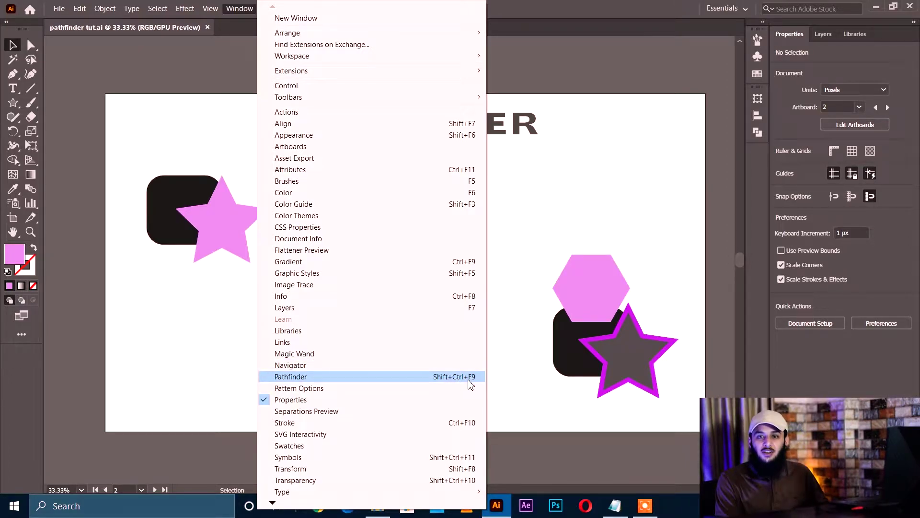
click(576, 9)
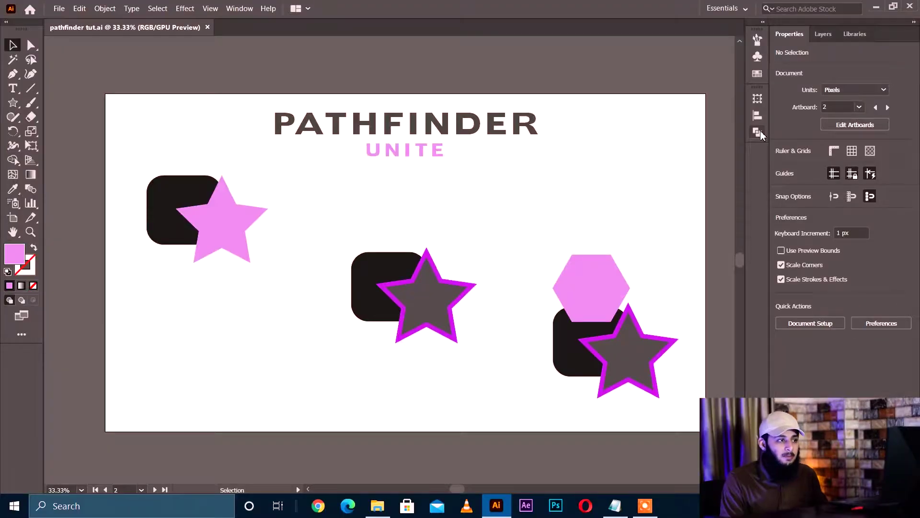
click(759, 134)
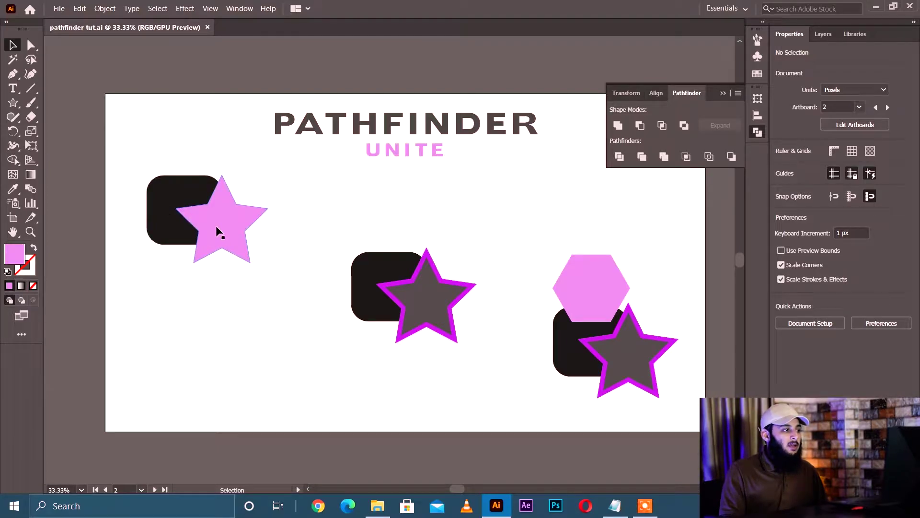
- Unite the black rounded rectangle and the plain pink star into one shape, undoing and reapplying the operation once
drag(161, 154, 264, 281)
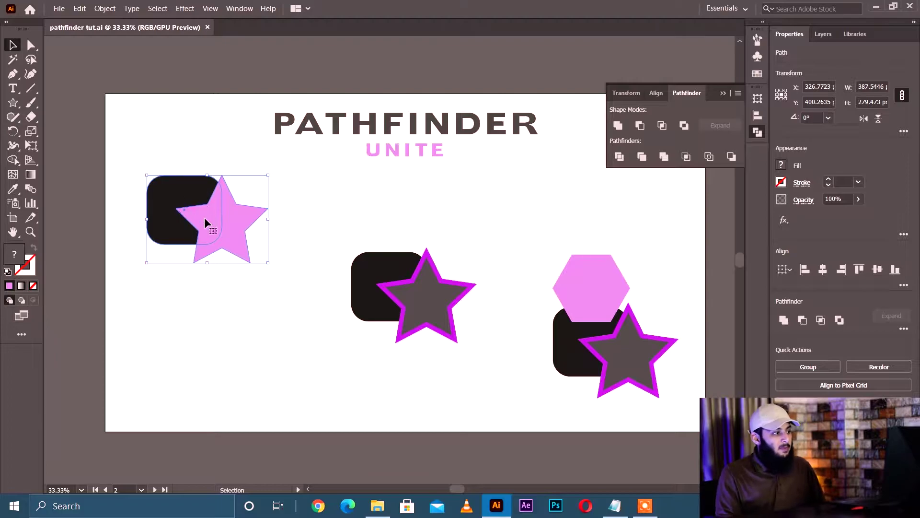
click(618, 125)
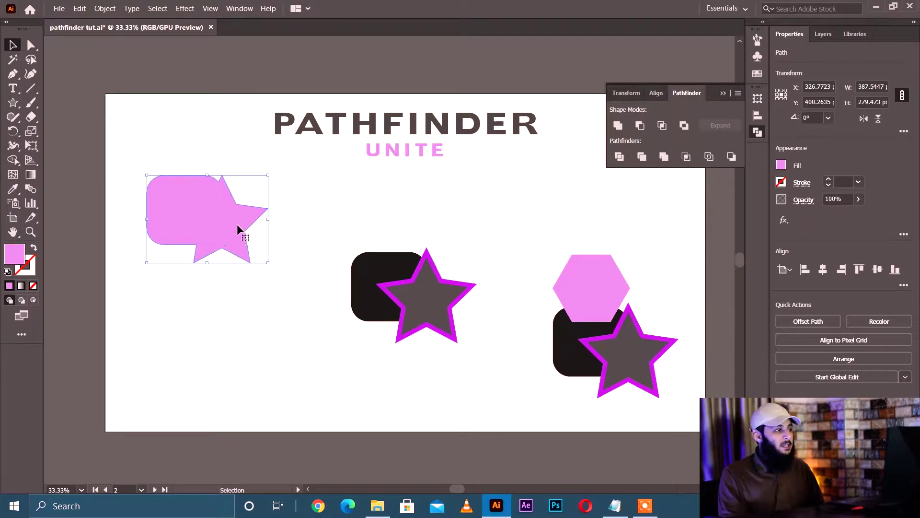
key(a)
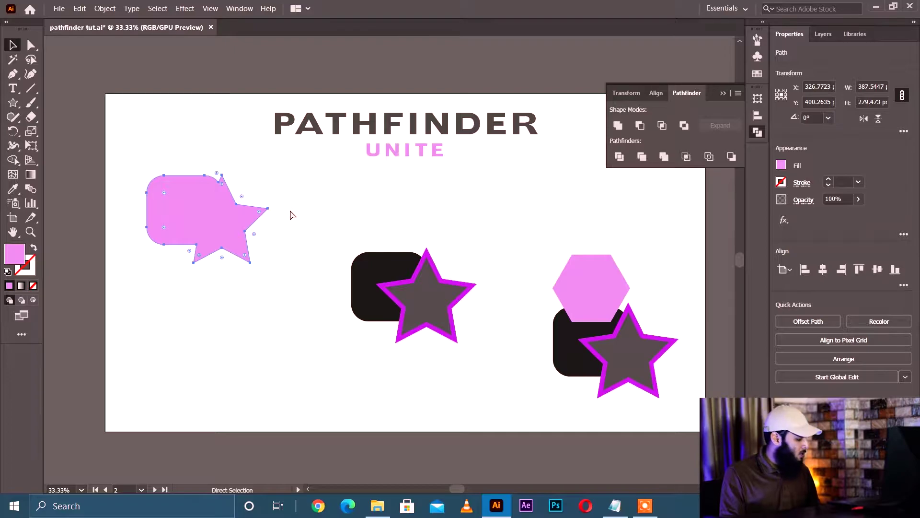
key(ctrl+z)
key(v)
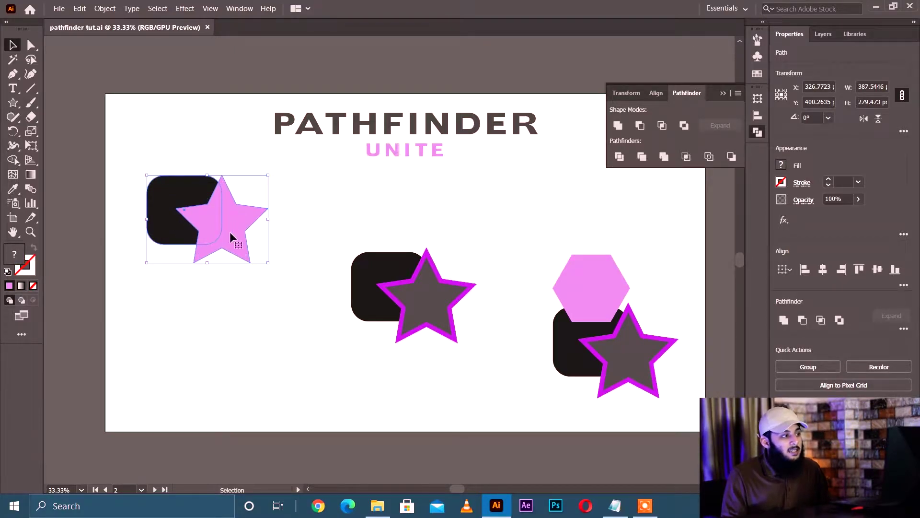
click(618, 125)
click(345, 238)
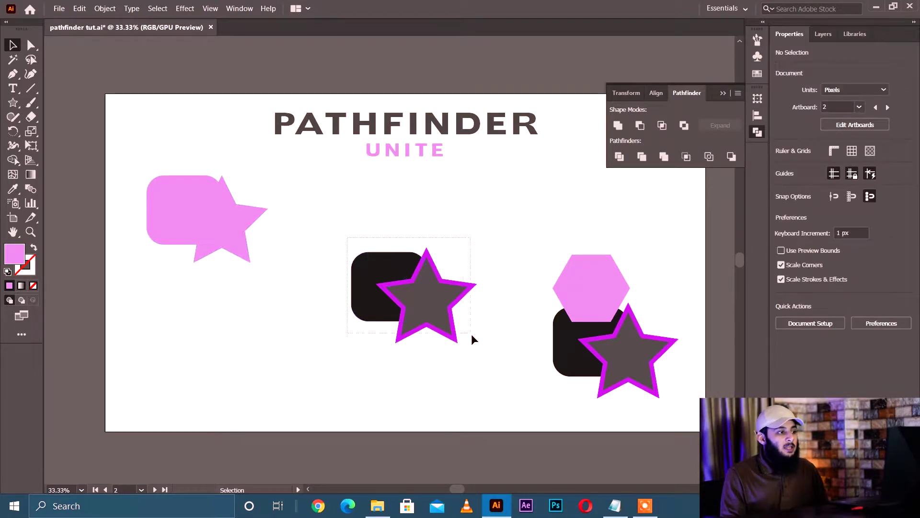
- Unite the middle black rounded rectangle with the magenta-outlined gray star overlapping it
drag(472, 339, 471, 337)
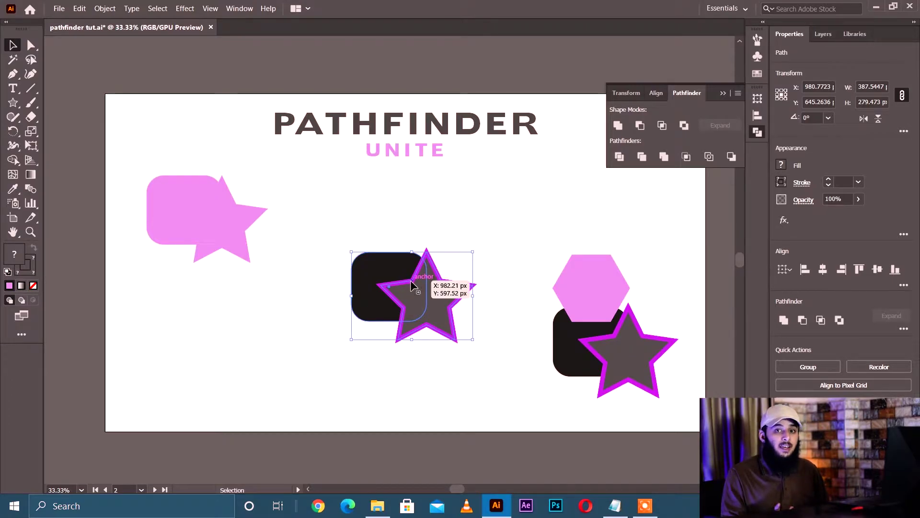
click(618, 126)
click(443, 241)
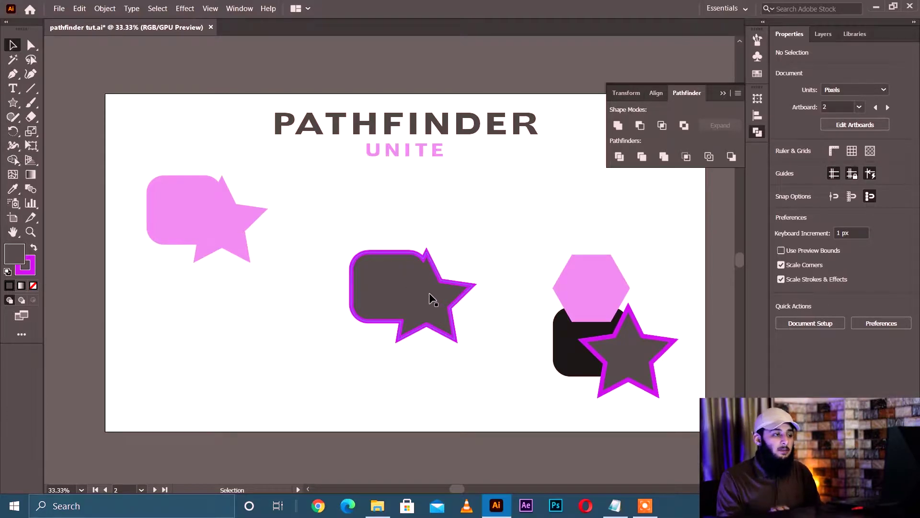
- Try uniting the pink hexagon, black rounded rectangle and outlined star, and undo it
drag(674, 426, 675, 427)
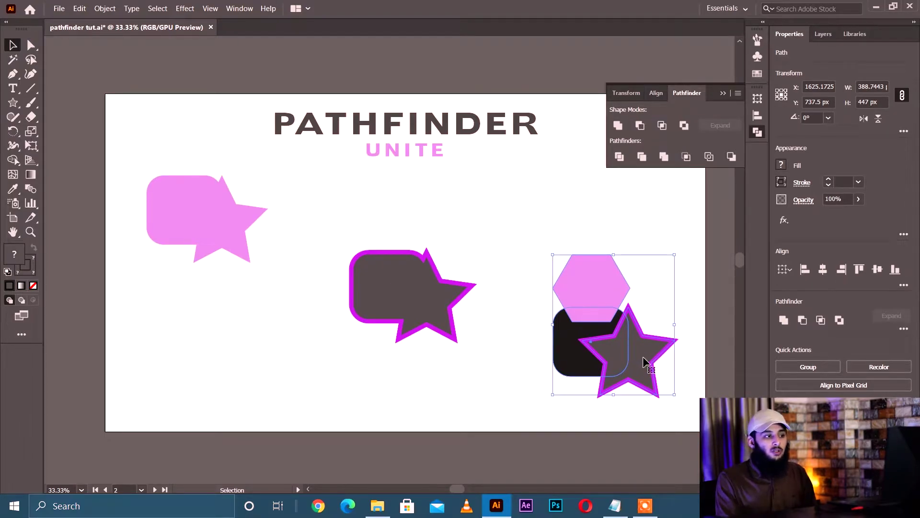
click(622, 129)
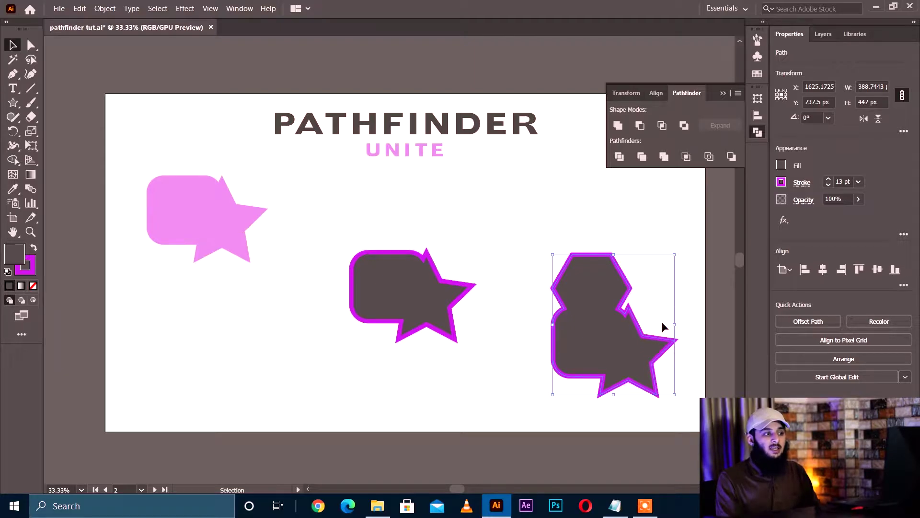
key(ctrl+z)
- Bring the pink hexagon to the front and unite it with the rounded rectangle and outlined star below it
click(651, 286)
click(599, 288)
right_click(602, 290)
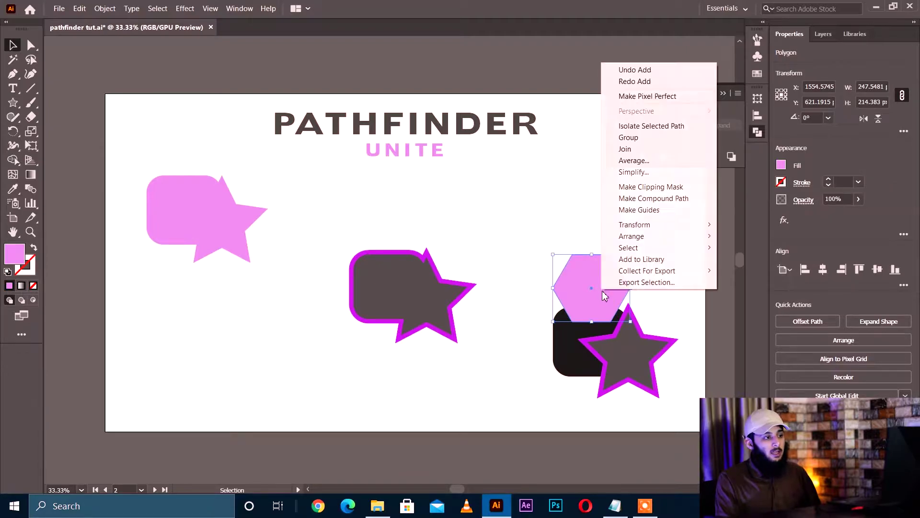
mouse_move(665, 236)
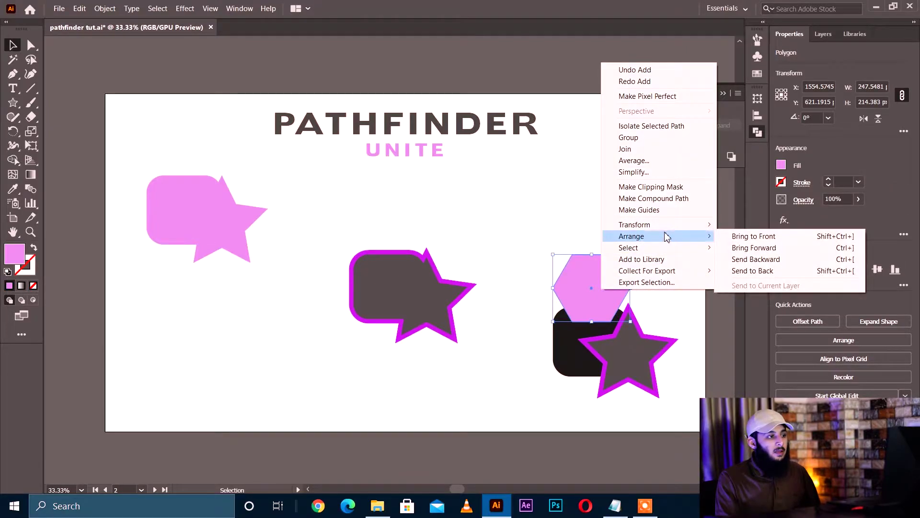
click(759, 239)
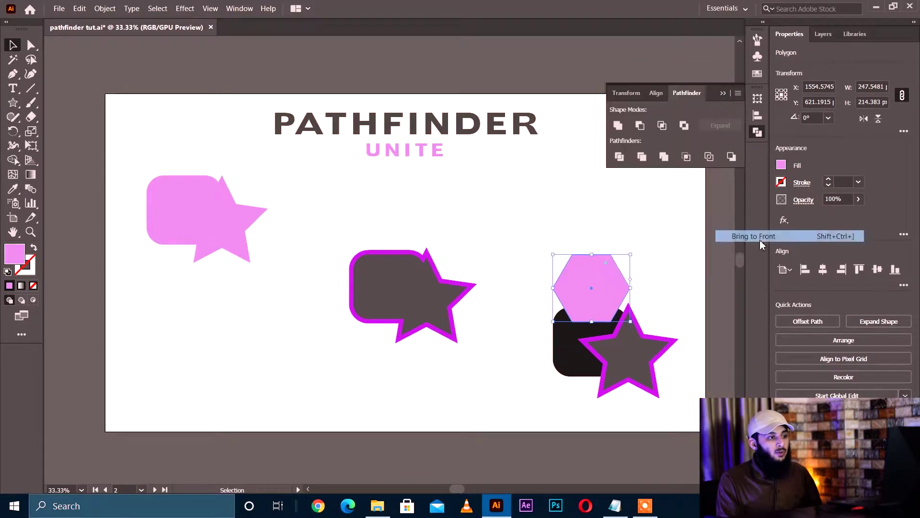
click(679, 281)
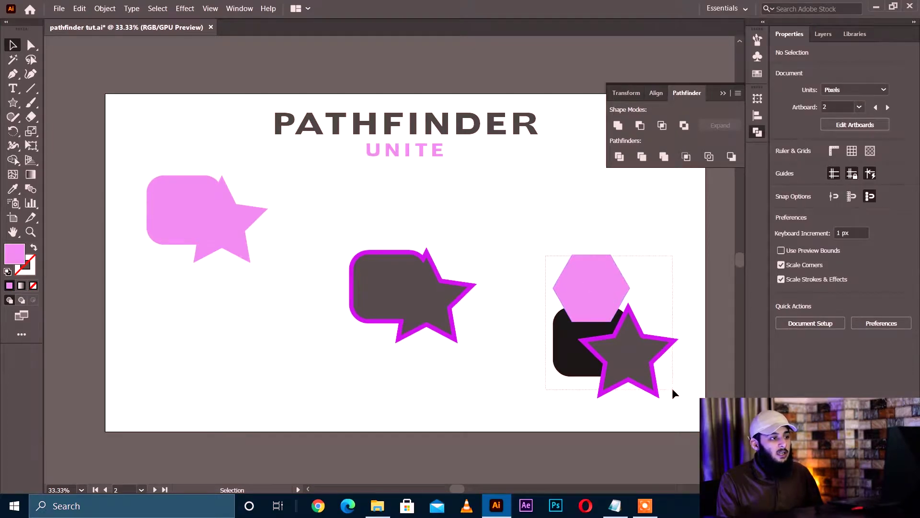
drag(672, 389, 672, 389)
click(618, 125)
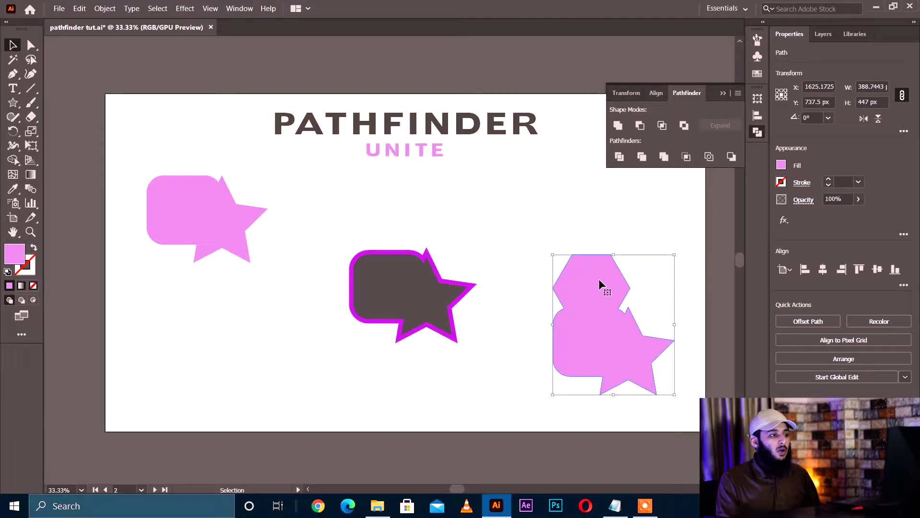
- On the Minus Front artboard, subtract the plain pink star from the black rounded rectangle, undoing and reapplying the operation once
key(space)
drag(644, 285, 475, 268)
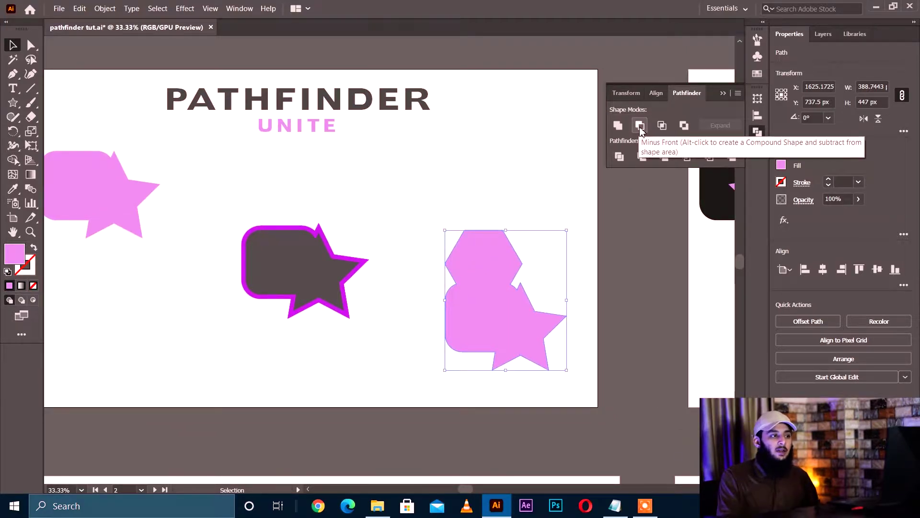
drag(577, 329, 211, 323)
drag(538, 278, 333, 301)
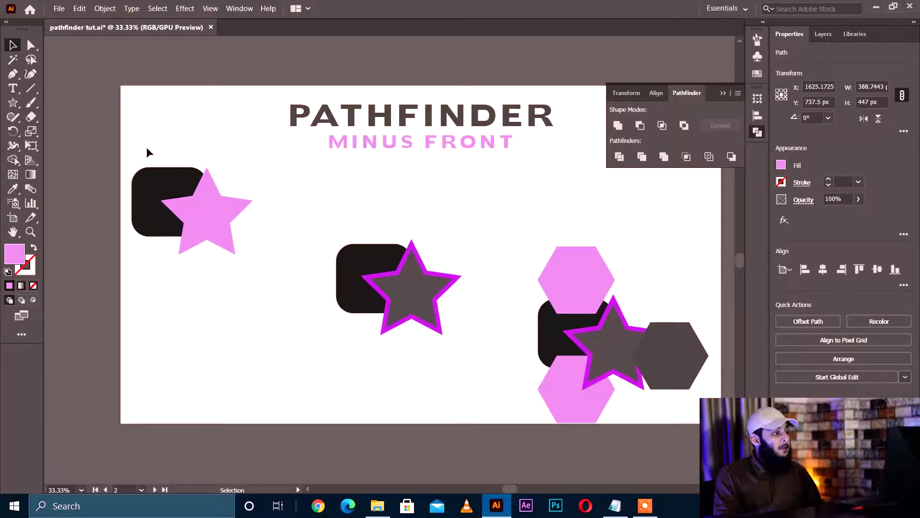
drag(128, 144, 260, 258)
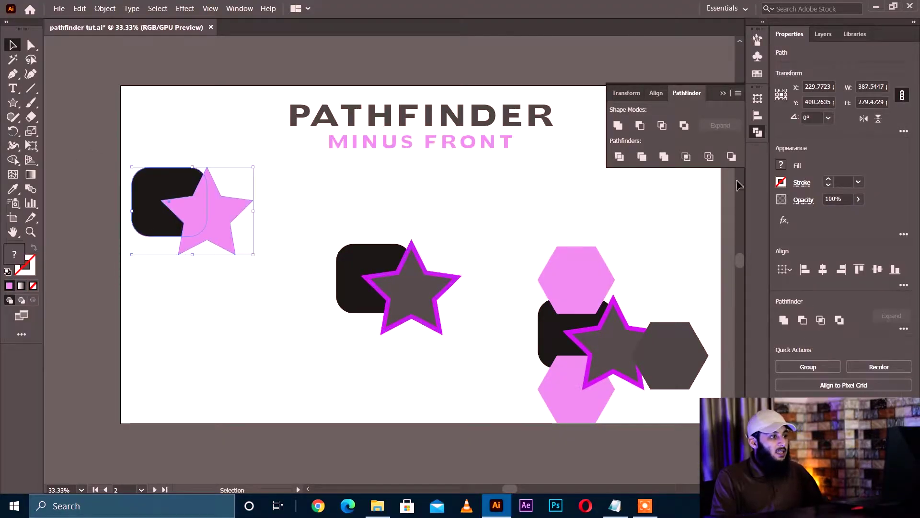
click(638, 125)
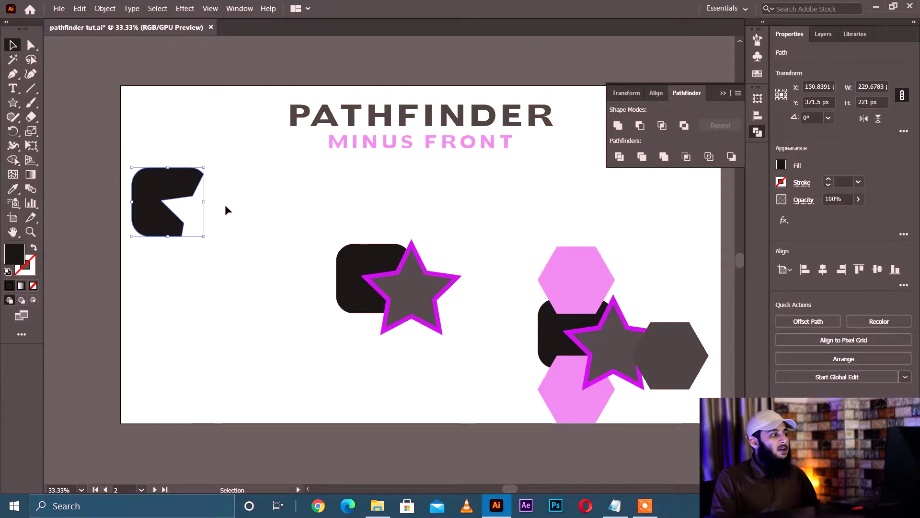
key(a)
key(ctrl+z)
key(v)
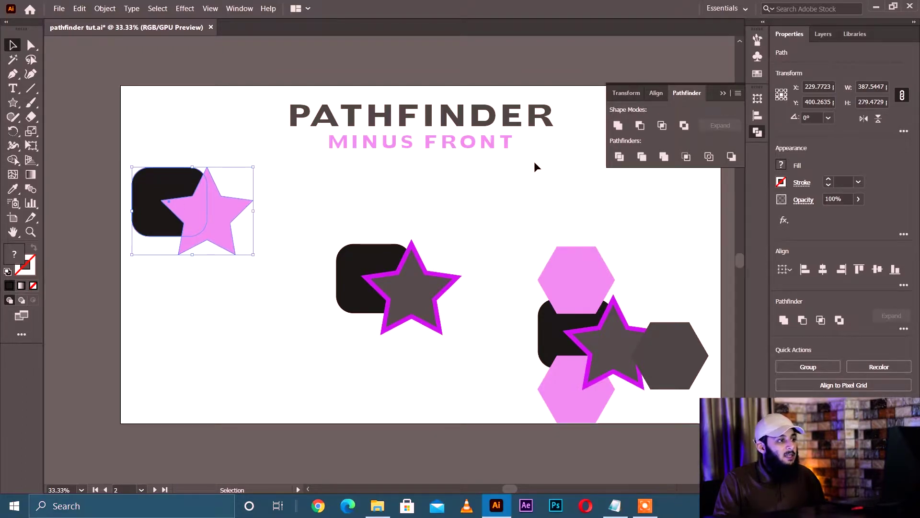
click(640, 126)
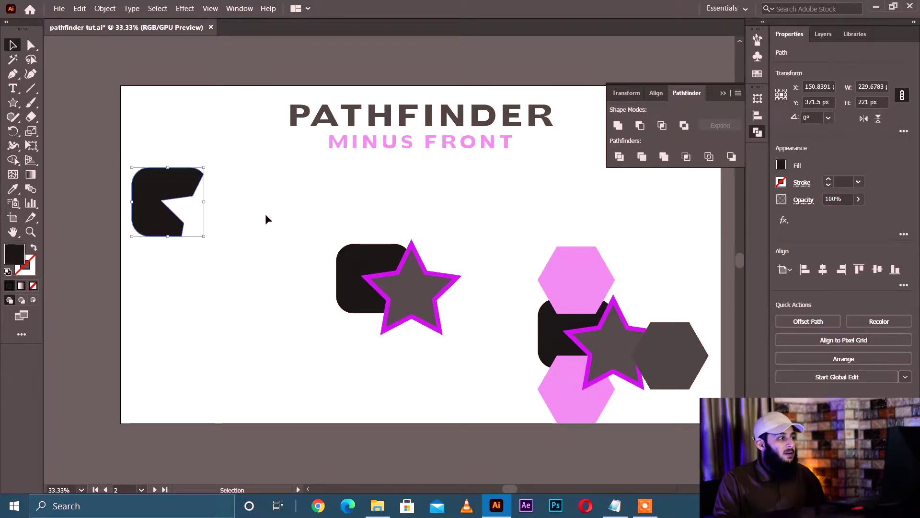
click(395, 209)
- Try Minus Front on the middle rounded rectangle and magenta-outlined star, and undo it
drag(309, 195, 406, 275)
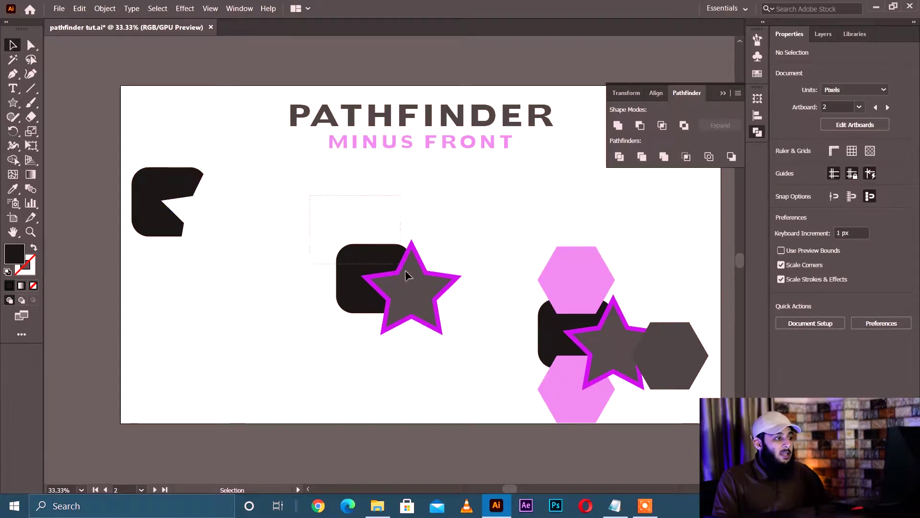
drag(455, 335, 489, 326)
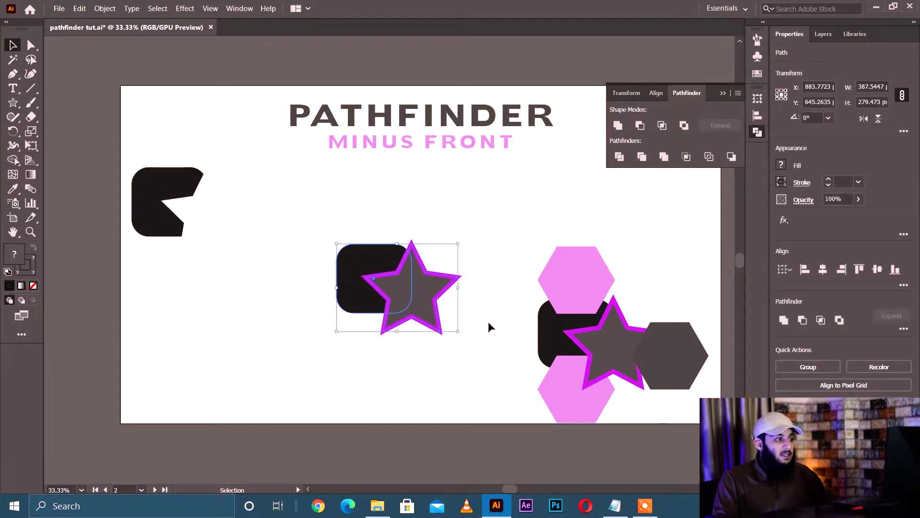
click(639, 126)
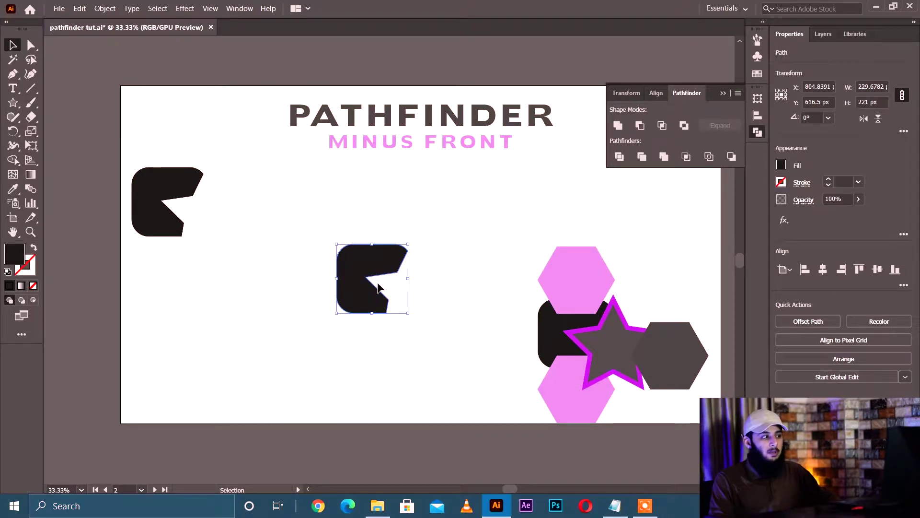
key(ctrl+z)
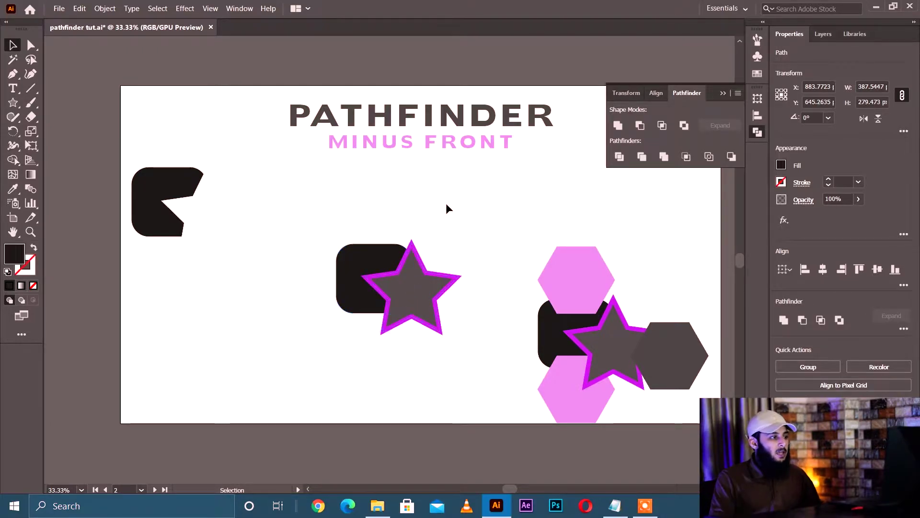
- Bring the middle black rounded rectangle in front of the magenta-outlined star
click(446, 203)
click(376, 265)
right_click(375, 261)
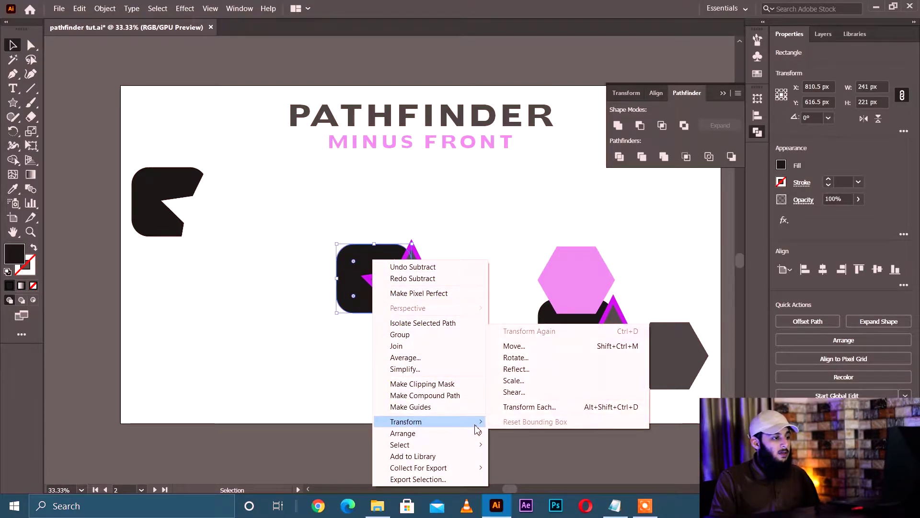
mouse_move(443, 434)
click(539, 434)
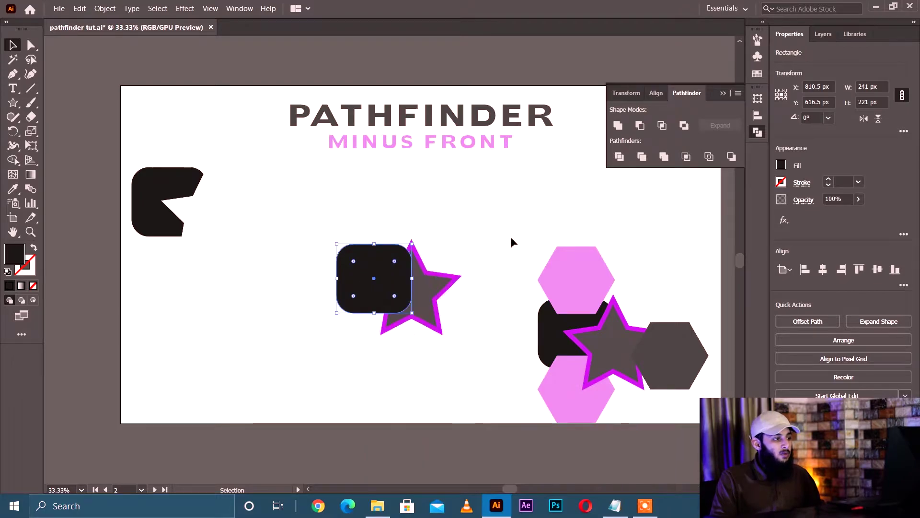
- Subtract the black rounded rectangle from the magenta-outlined star behind it with Minus Front
click(375, 218)
drag(448, 344, 448, 345)
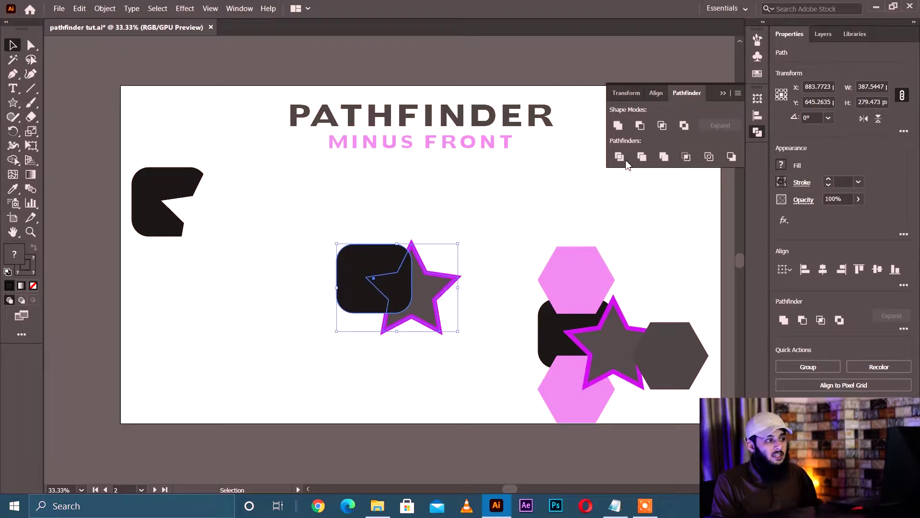
click(640, 125)
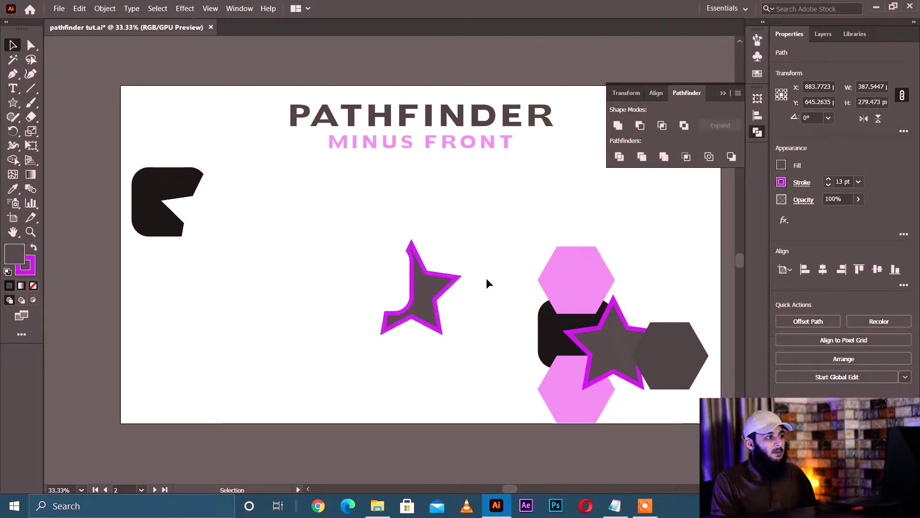
click(461, 250)
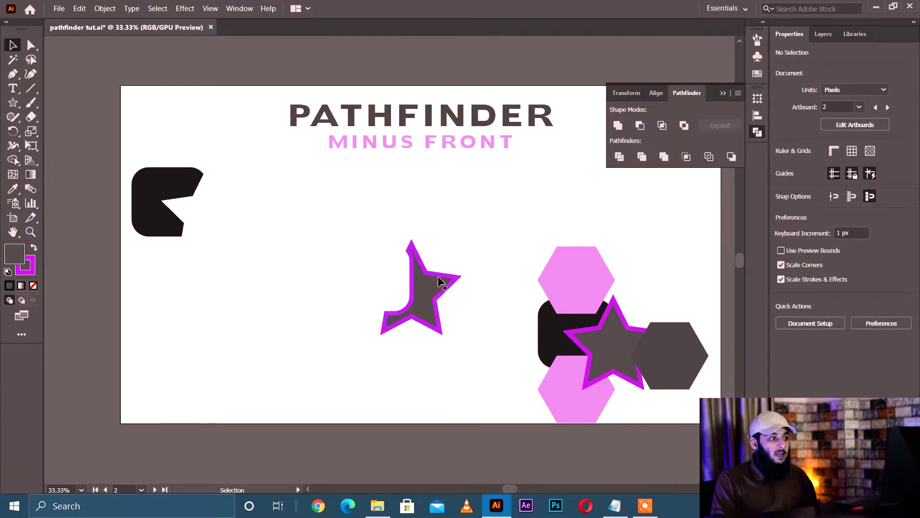
- Subtract the hexagons and magenta-outlined star from the remaining black rounded rectangle on the Minus Front artboard with Minus Front
drag(525, 243, 341, 233)
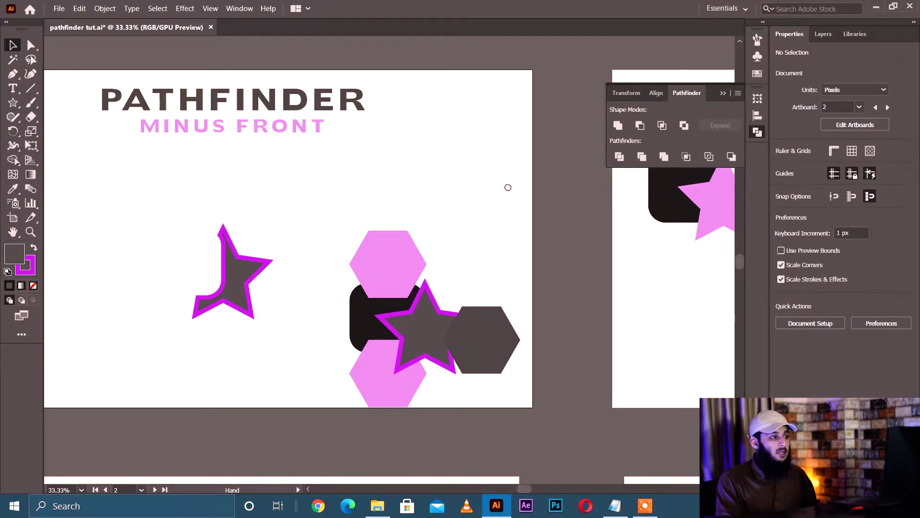
drag(507, 187, 443, 163)
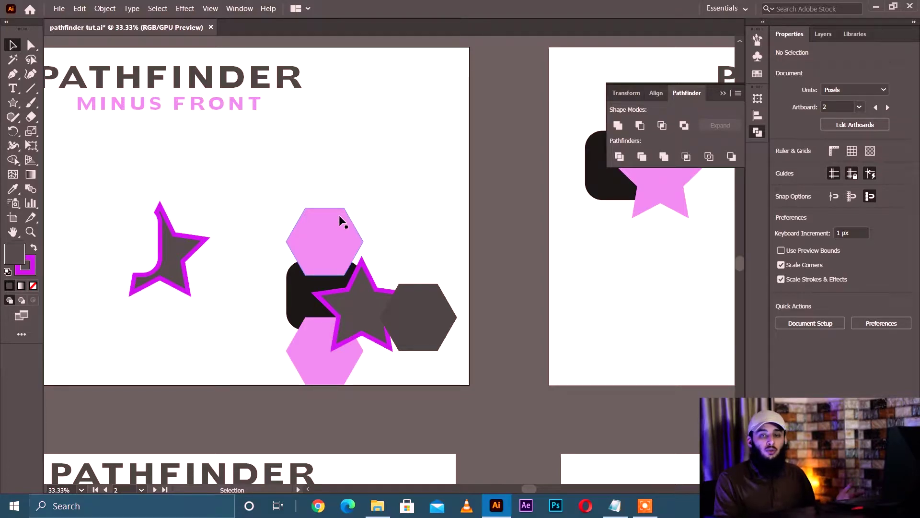
drag(281, 184, 473, 364)
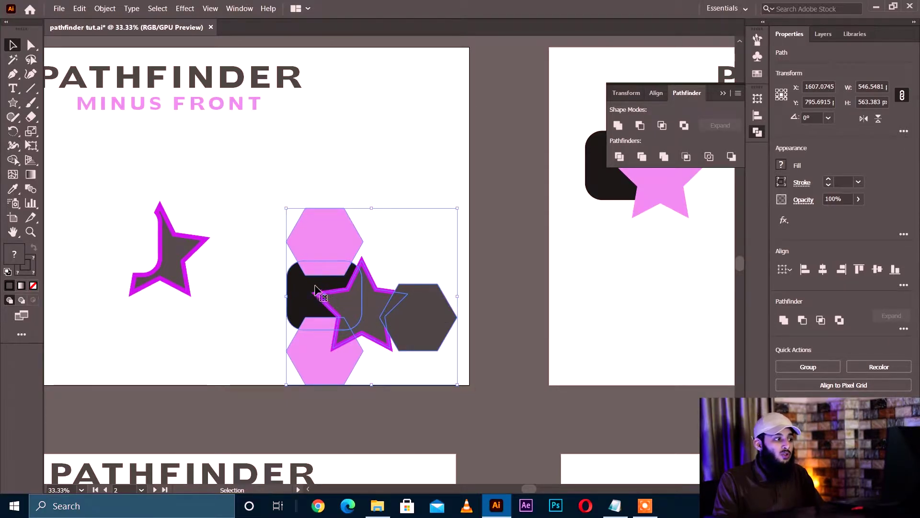
click(640, 125)
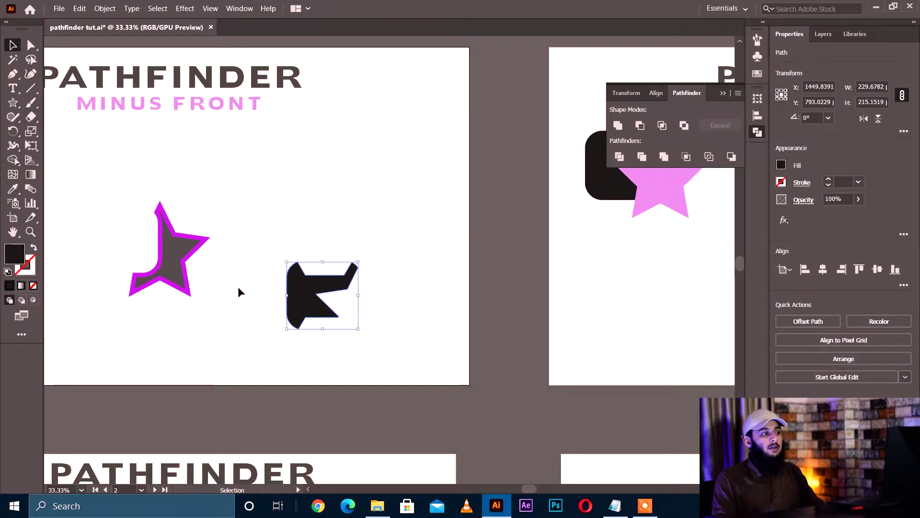
- On the Intersect artboard, try the ordinary Intersect on the black rounded rectangle and plain pink star, undo it, and intersect them as a compound shape
key(space)
drag(453, 292, 343, 230)
drag(524, 240, 320, 262)
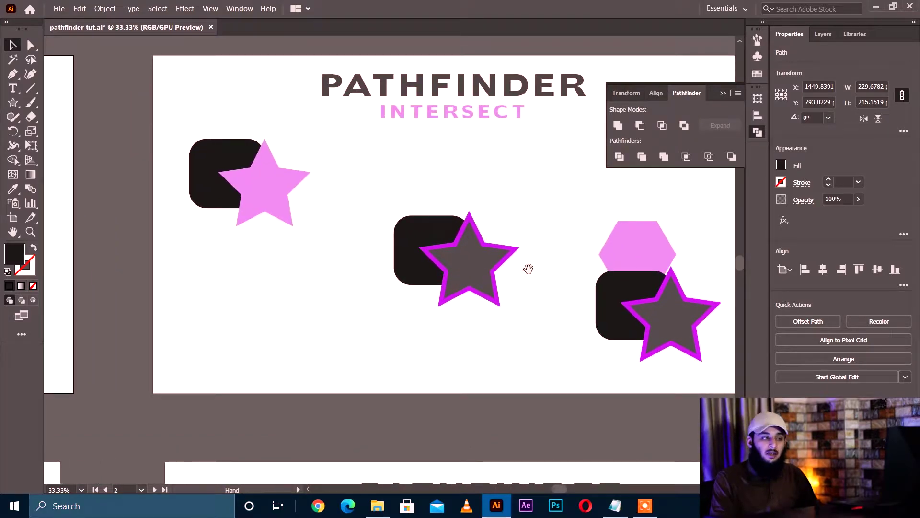
drag(527, 267, 459, 288)
click(430, 222)
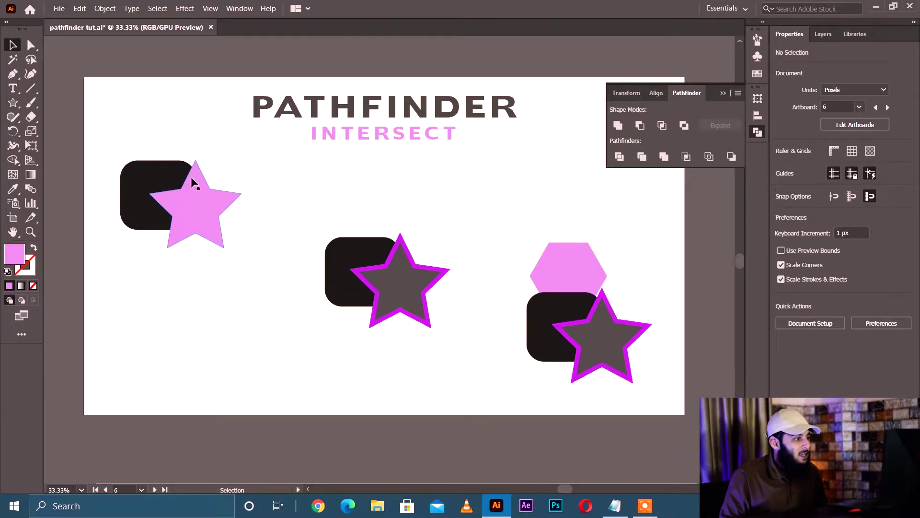
drag(121, 145, 225, 247)
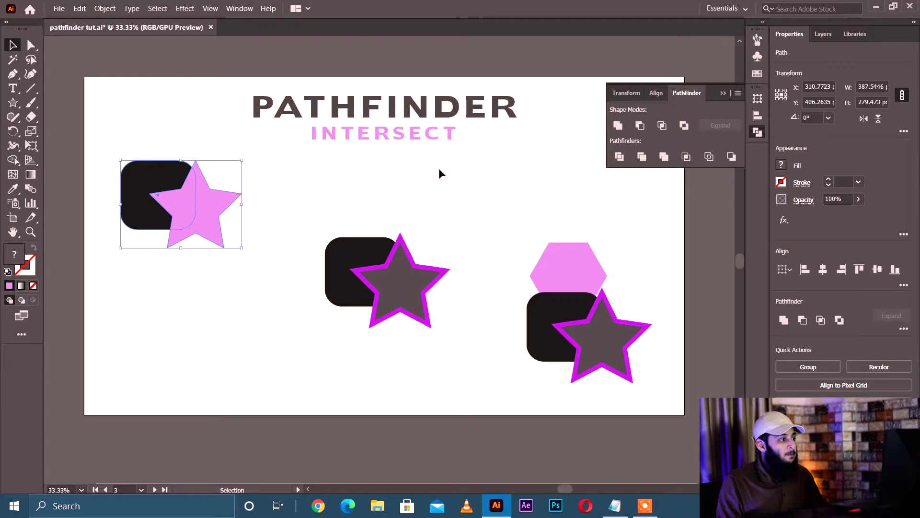
click(663, 127)
key(a)
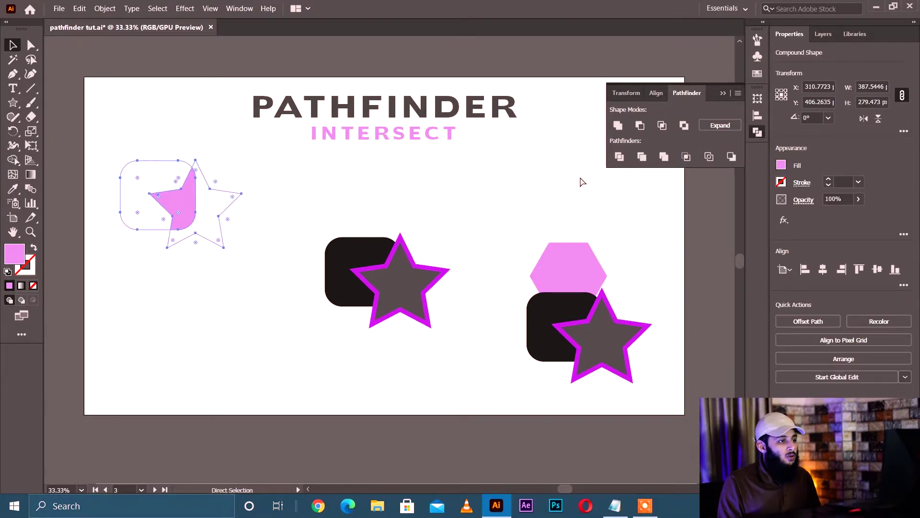
key(ctrl+z)
click(663, 127)
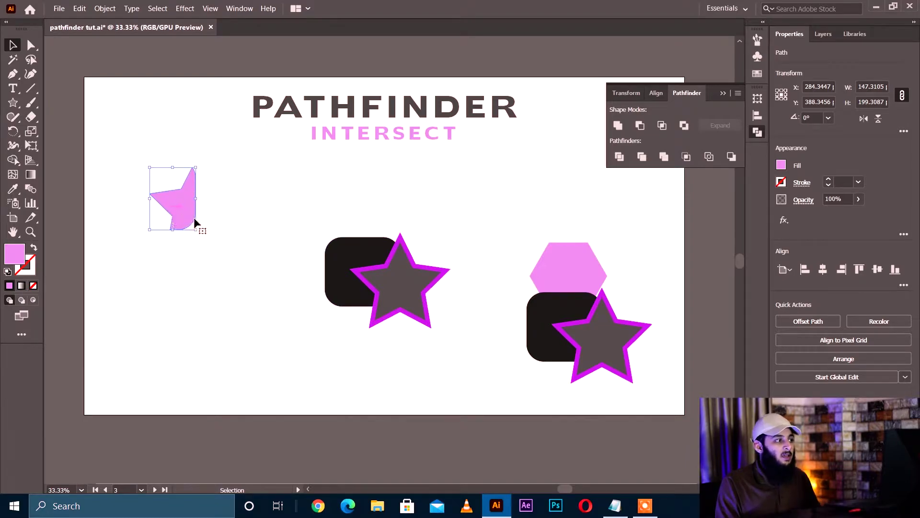
key(ctrl+z)
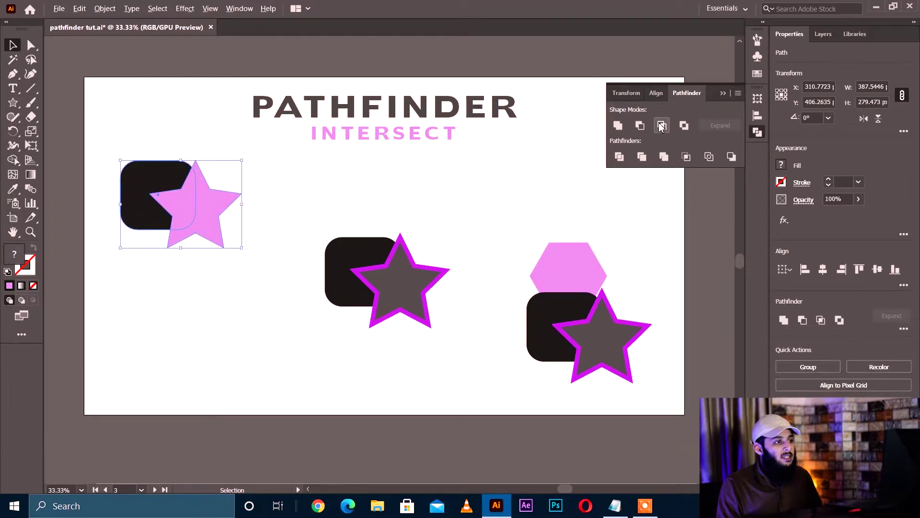
alt+click(662, 126)
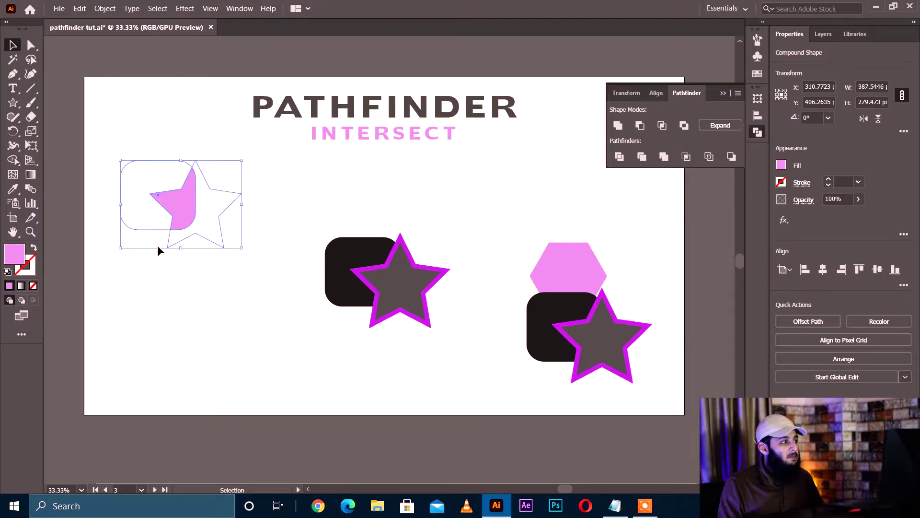
- Isolate the intersected compound shape, reposition the star inside it over the rounded rectangle, and leave isolation mode
click(261, 210)
click(229, 197)
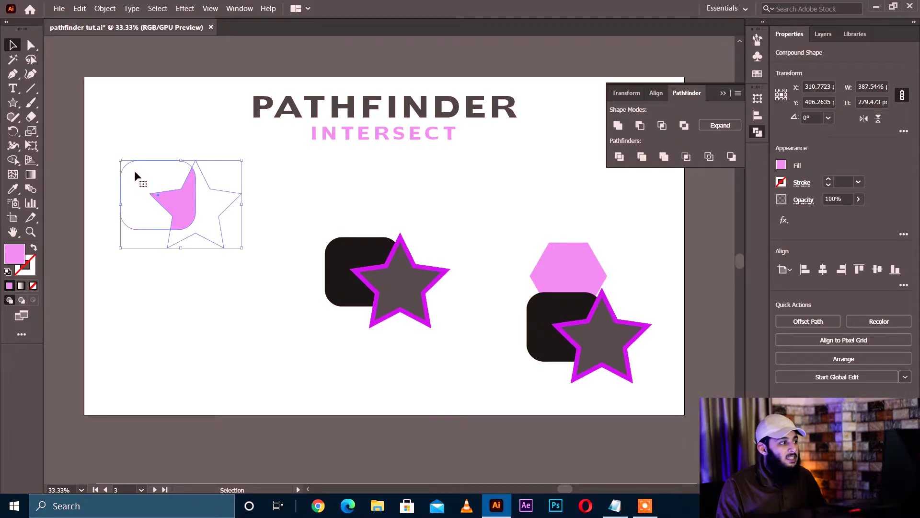
double_click(234, 197)
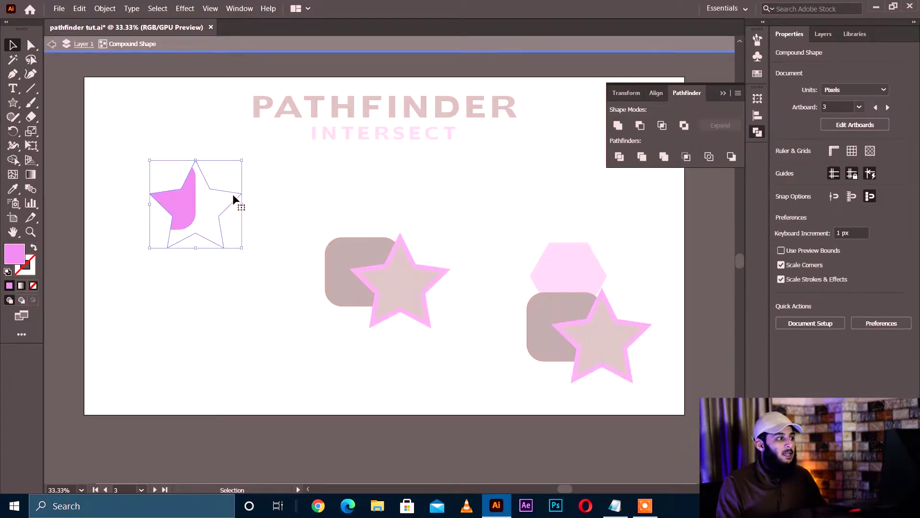
drag(233, 193, 220, 190)
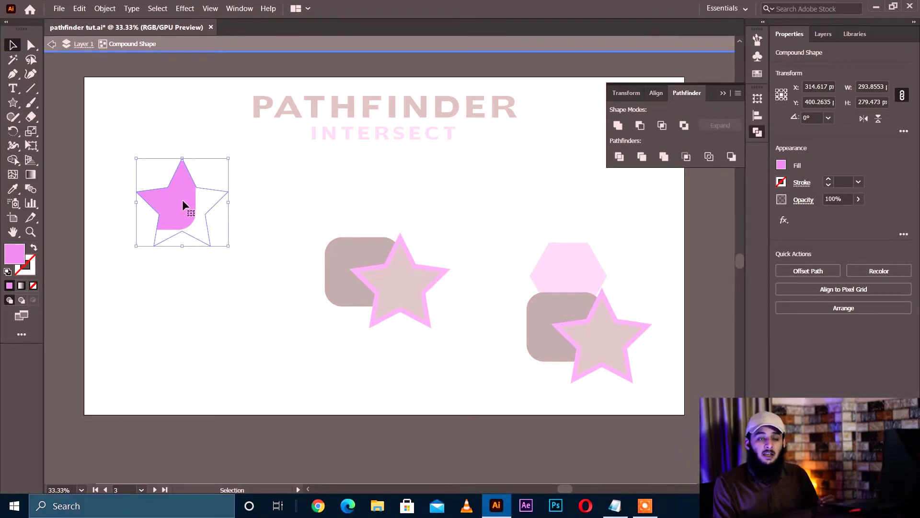
drag(211, 195, 216, 187)
drag(216, 188, 211, 194)
double_click(273, 200)
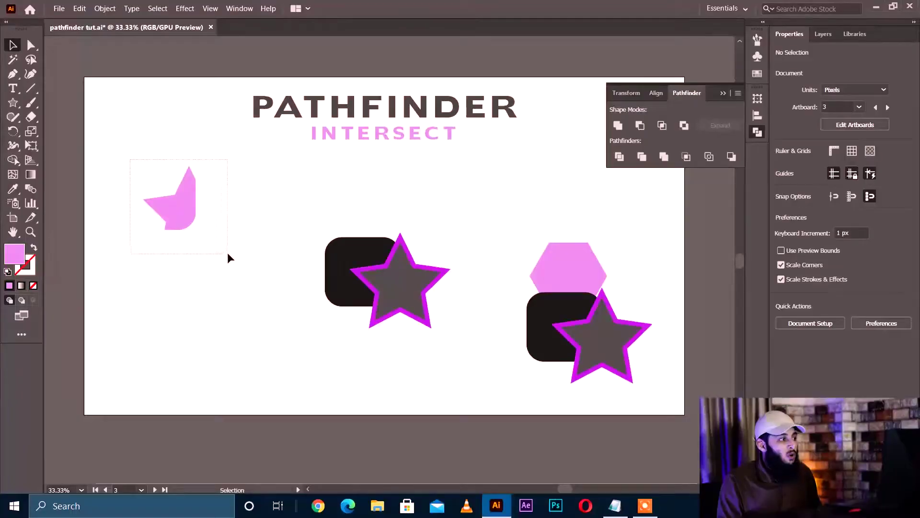
- Intersect the middle black rounded rectangle with the magenta-outlined star
click(228, 252)
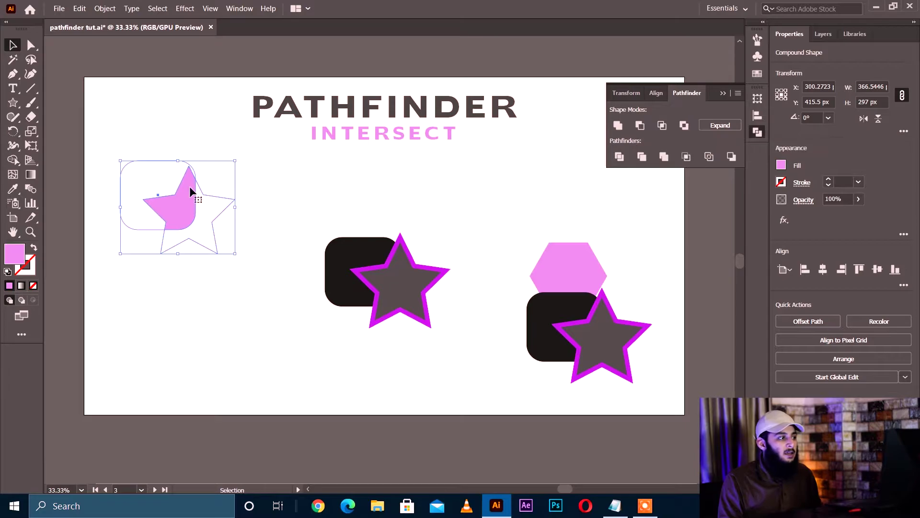
drag(308, 201, 450, 328)
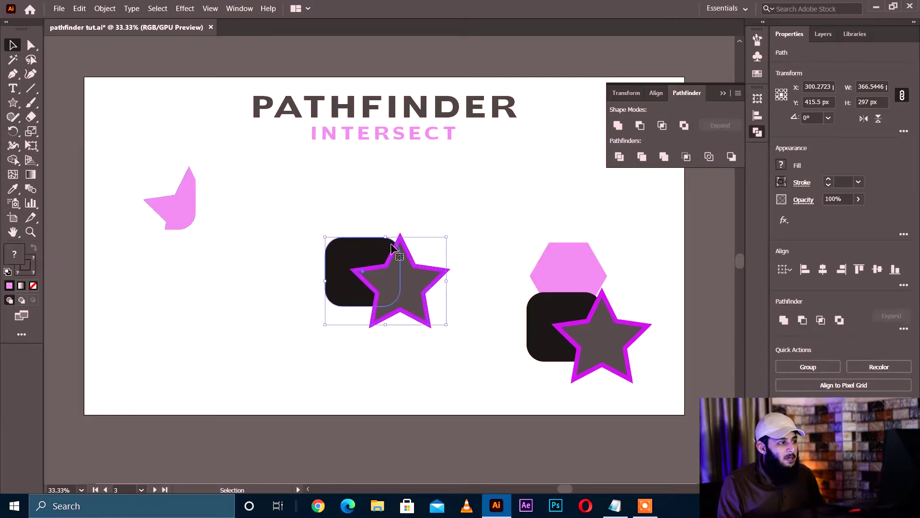
click(661, 127)
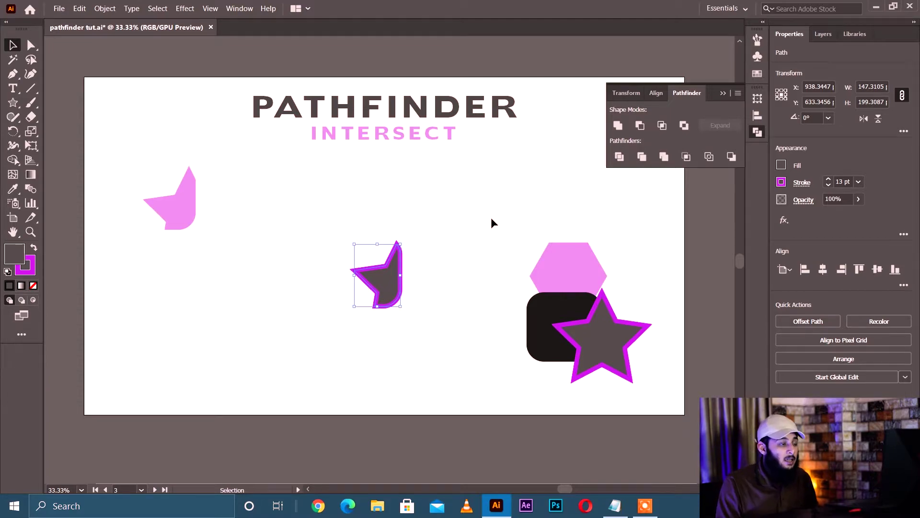
- Try to intersect the pink hexagon, the black rounded rectangle and the magenta-outlined star together
drag(485, 211, 591, 318)
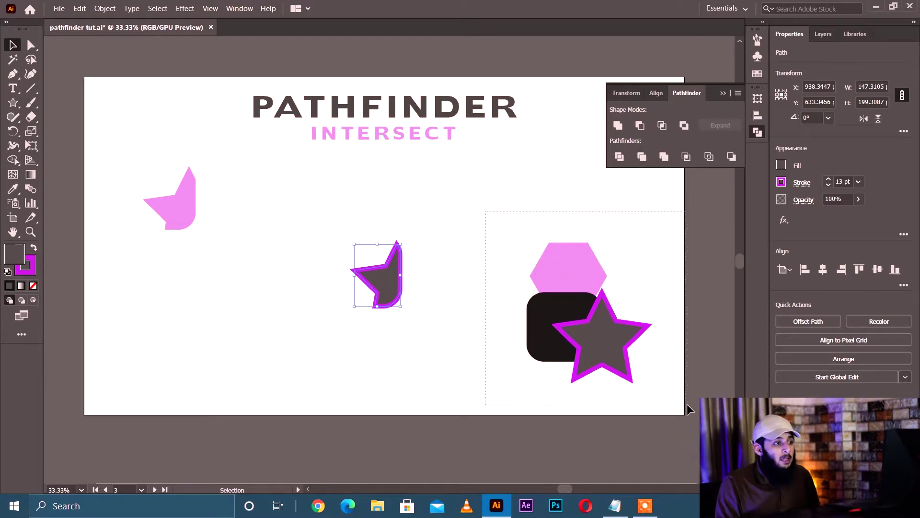
drag(687, 403, 686, 403)
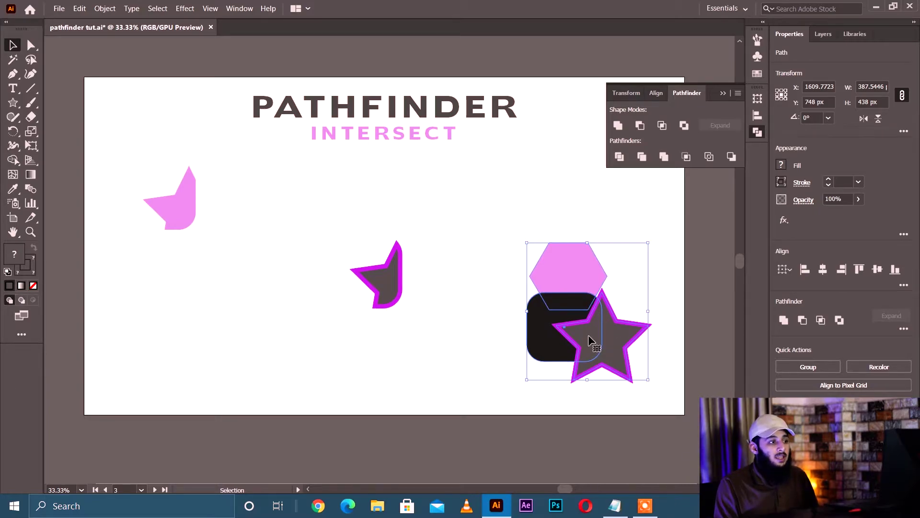
click(662, 126)
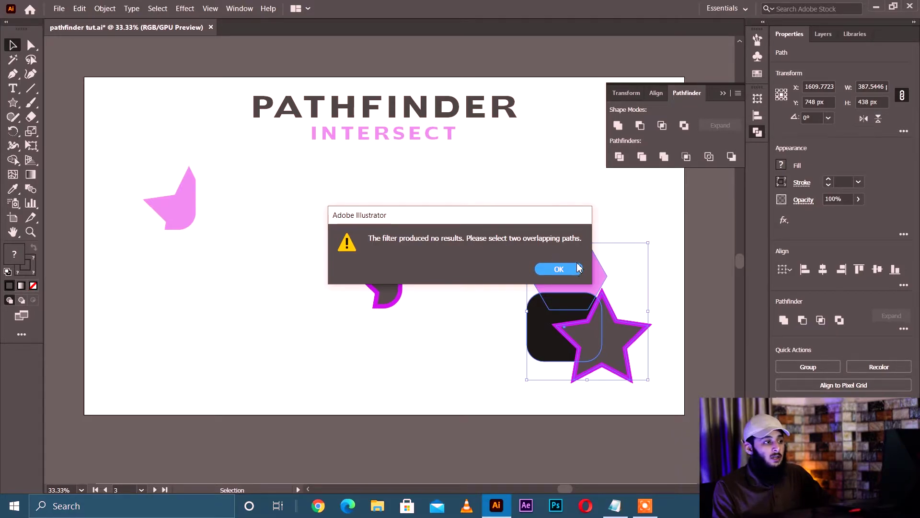
click(559, 269)
click(632, 239)
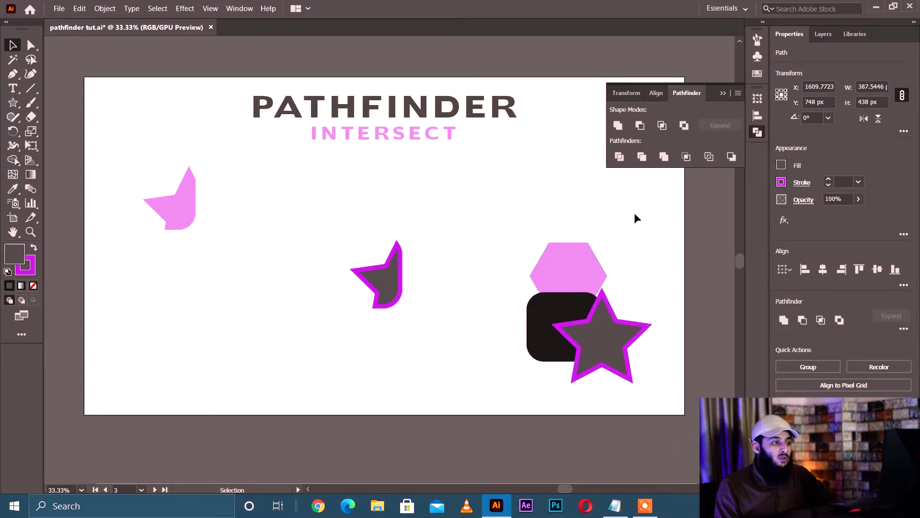
- Move the pink hexagon down so it overlaps both the rounded rectangle and the star, and intersect all three shapes
drag(579, 271, 608, 306)
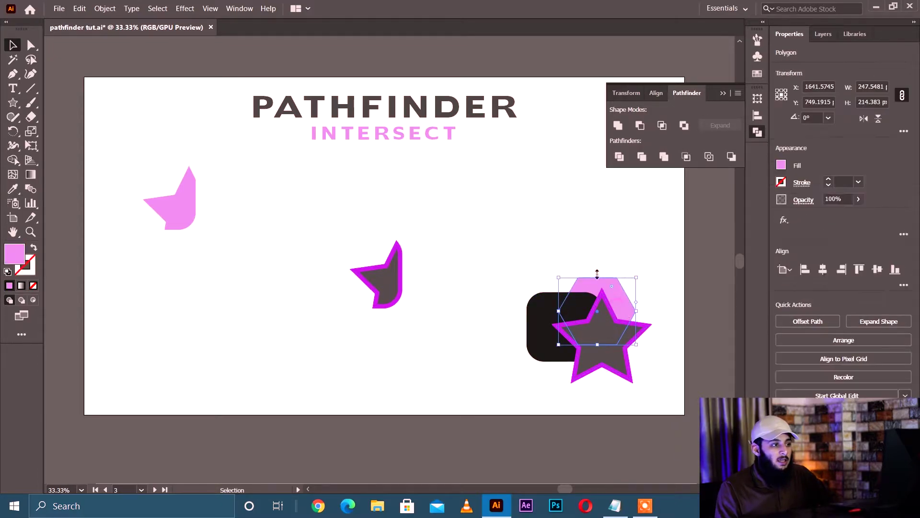
shift+click(640, 382)
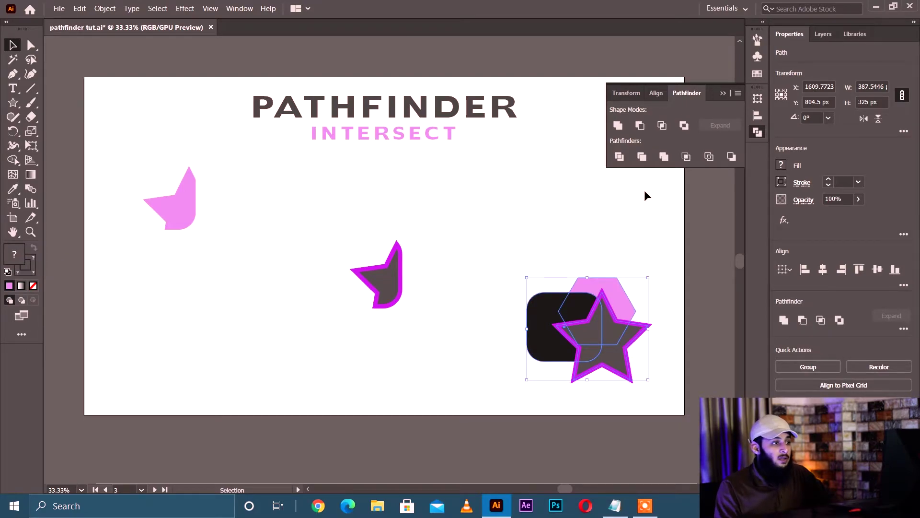
click(661, 125)
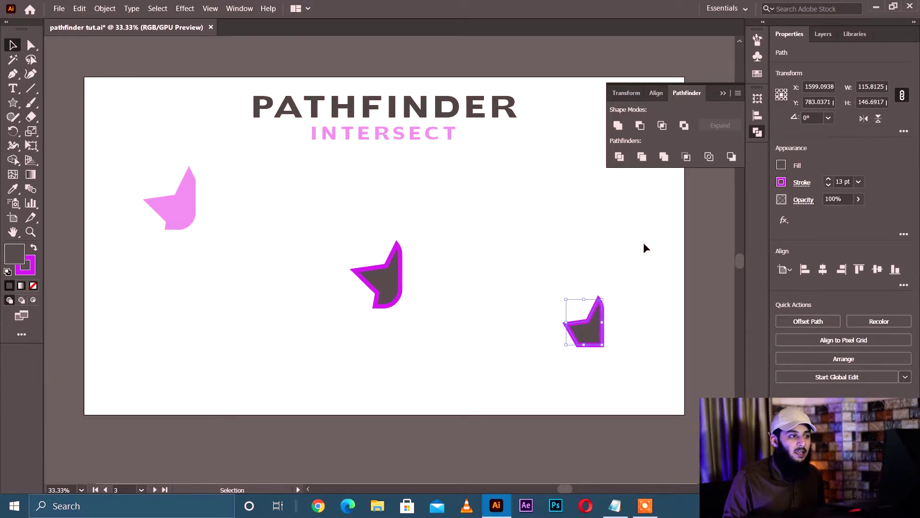
- On the Exclude artboard, exclude the overlap of the black rounded rectangle and plain pink star as a compound shape, undoing the ordinary Exclude first
drag(650, 221, 388, 207)
drag(556, 210, 240, 254)
drag(502, 267, 370, 220)
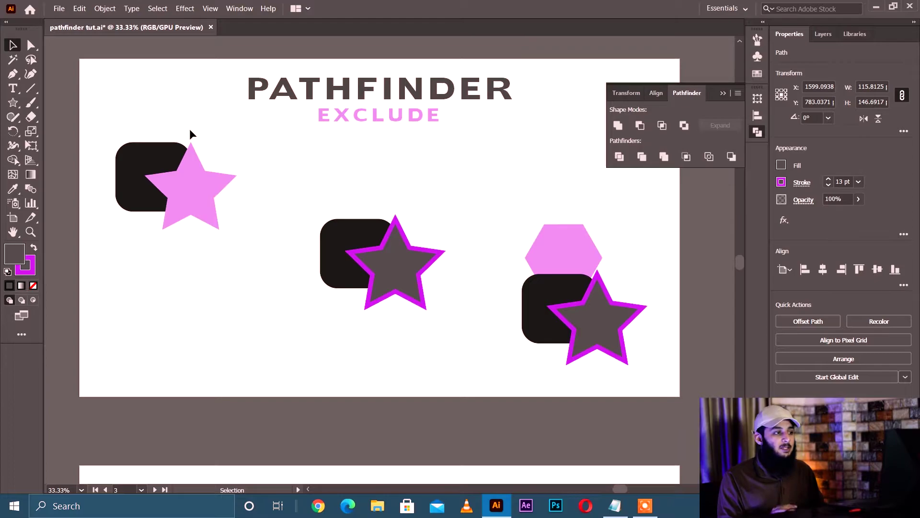
drag(128, 126, 237, 247)
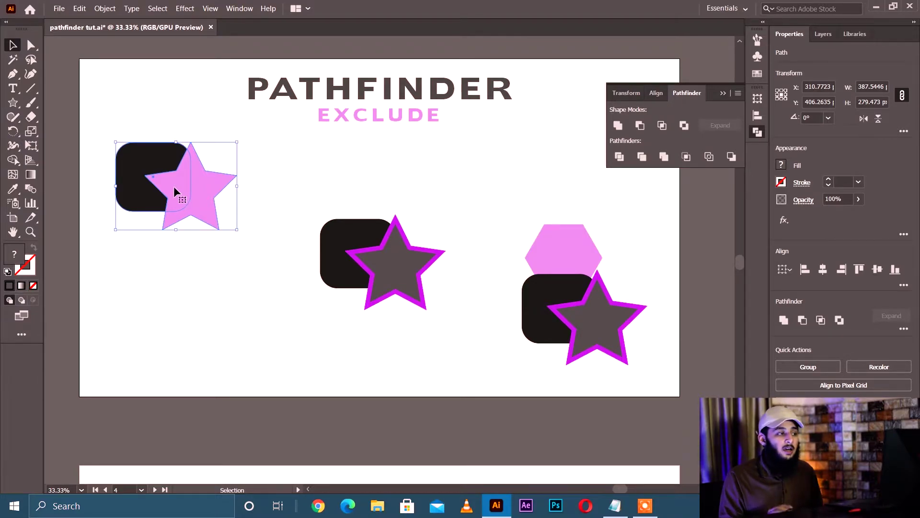
click(684, 125)
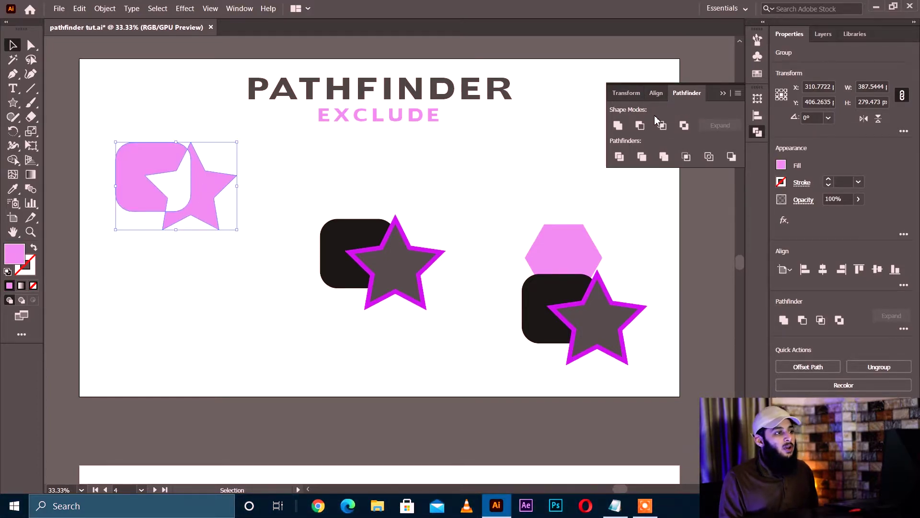
key(ctrl+z)
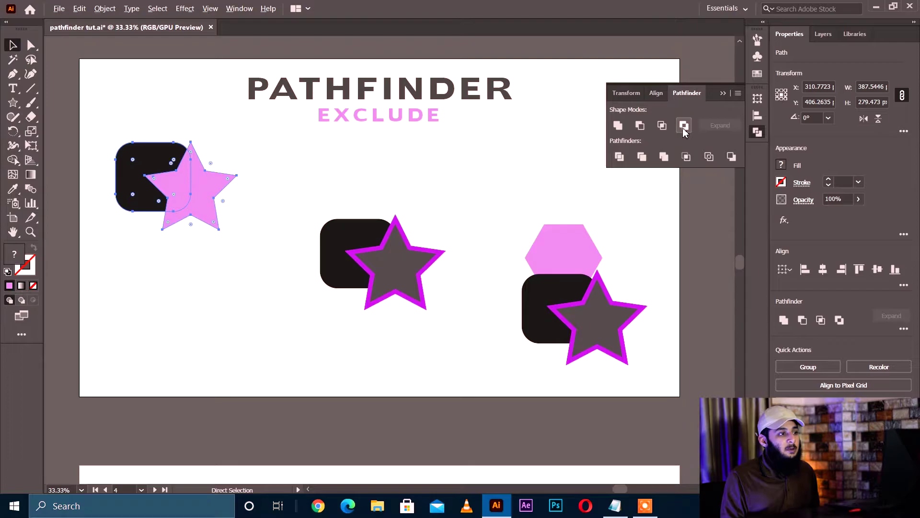
alt+click(684, 125)
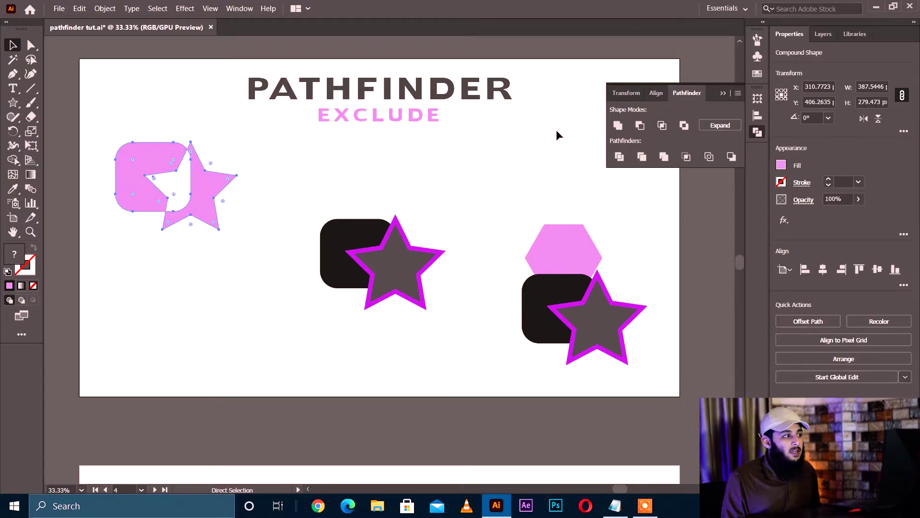
click(191, 183)
click(295, 169)
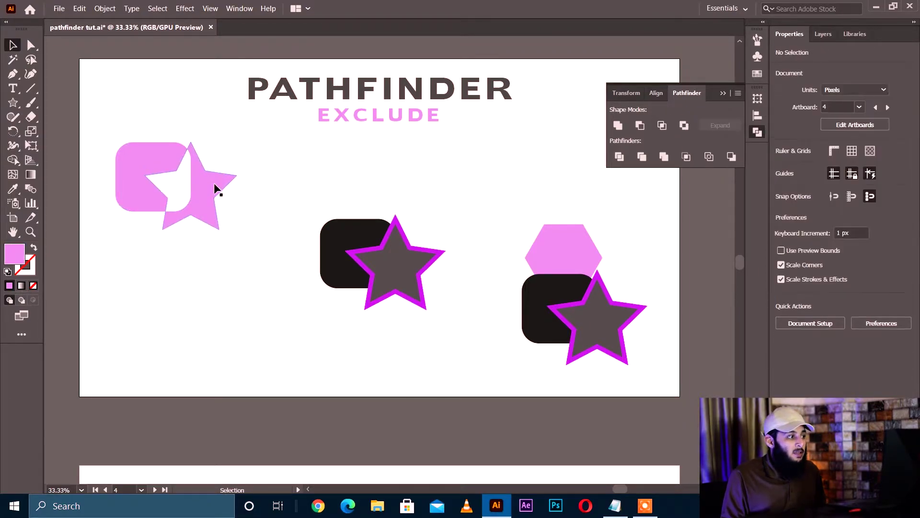
- Try moving the star inside the excluded compound shape, undo the move, and leave isolation mode
double_click(214, 186)
drag(215, 183, 197, 163)
click(274, 192)
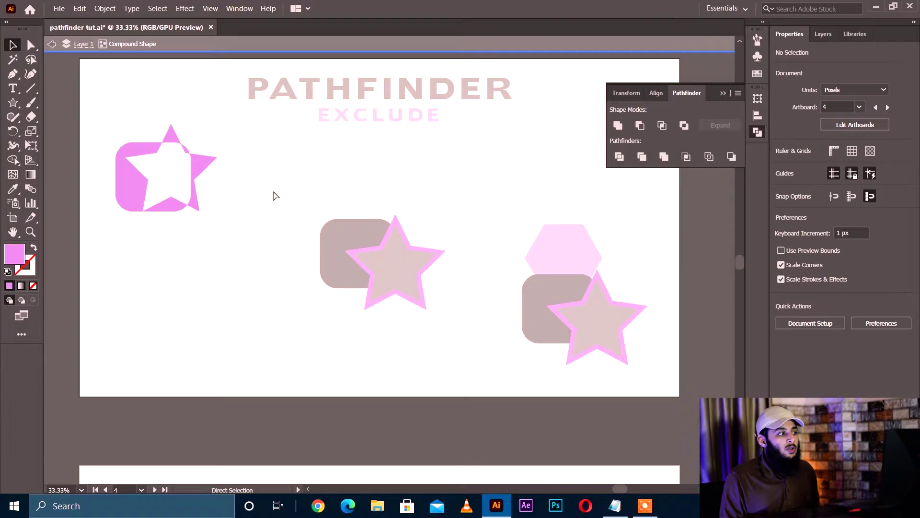
key(ctrl+z)
key(ctrl+z)
key(ctrl+z)
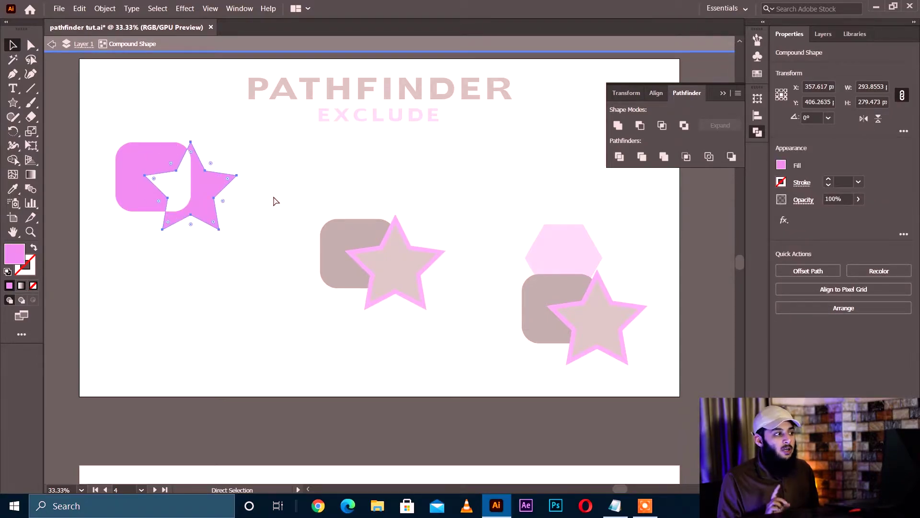
double_click(281, 172)
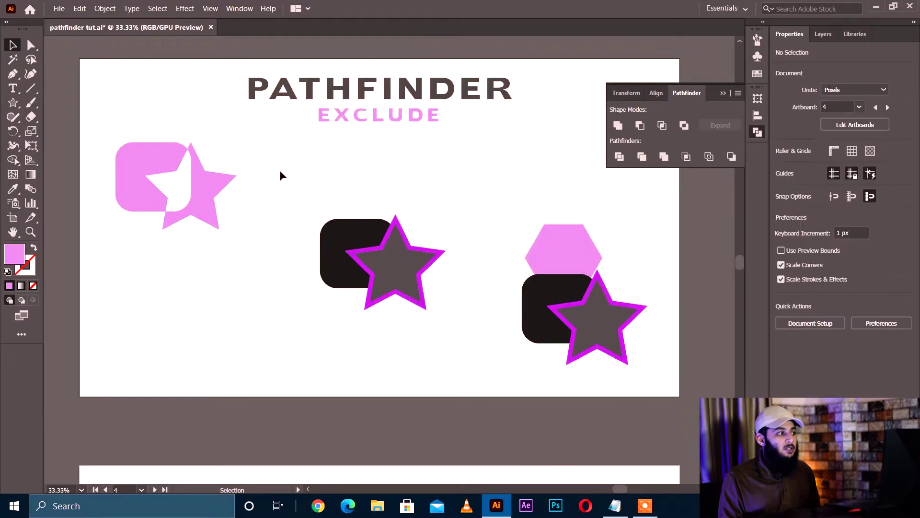
- Move the excluded star-and-rectangle compound shape down across the lower edge of the Exclude artboard
drag(220, 192, 243, 418)
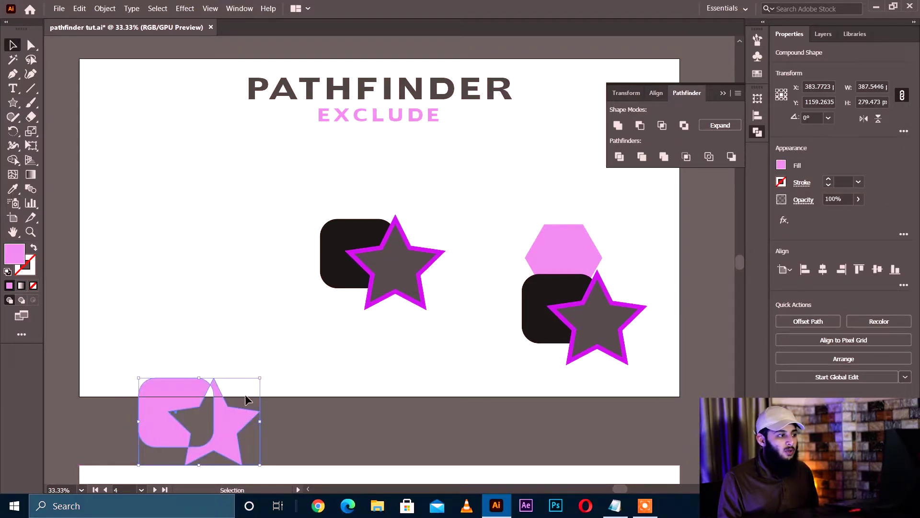
- Shift the star left within the excluded compound shape and move the whole shape back up onto the Exclude artboard
click(290, 409)
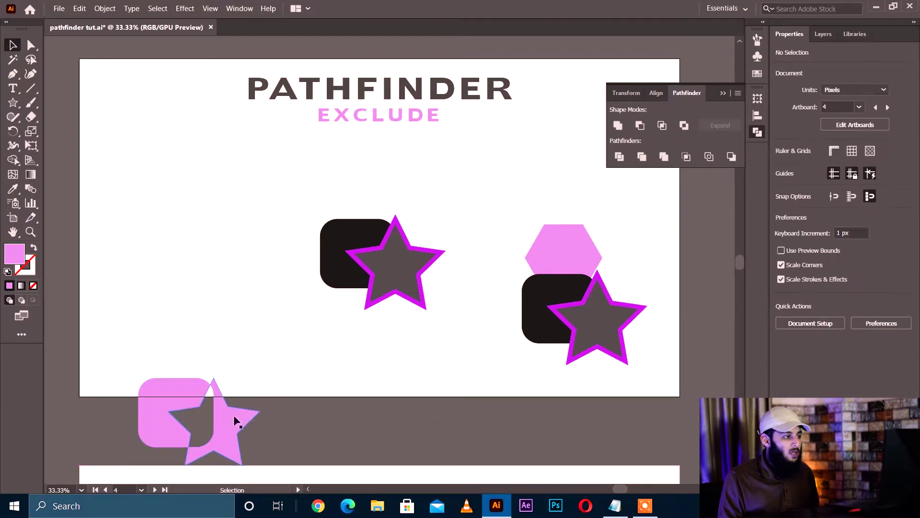
click(207, 405)
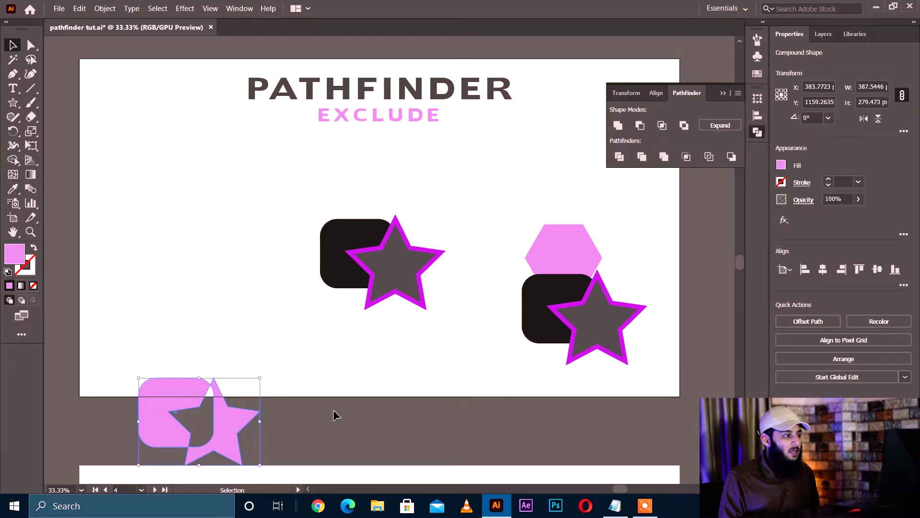
double_click(238, 419)
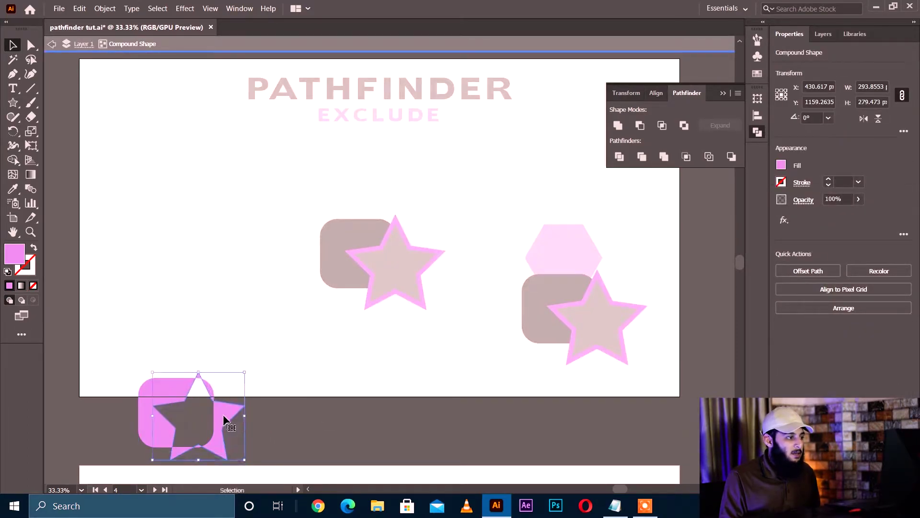
click(309, 427)
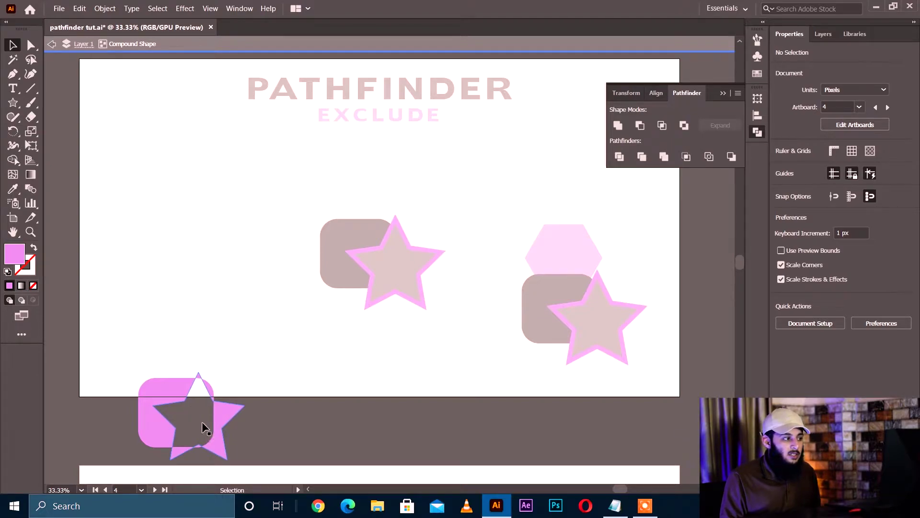
drag(228, 415, 197, 177)
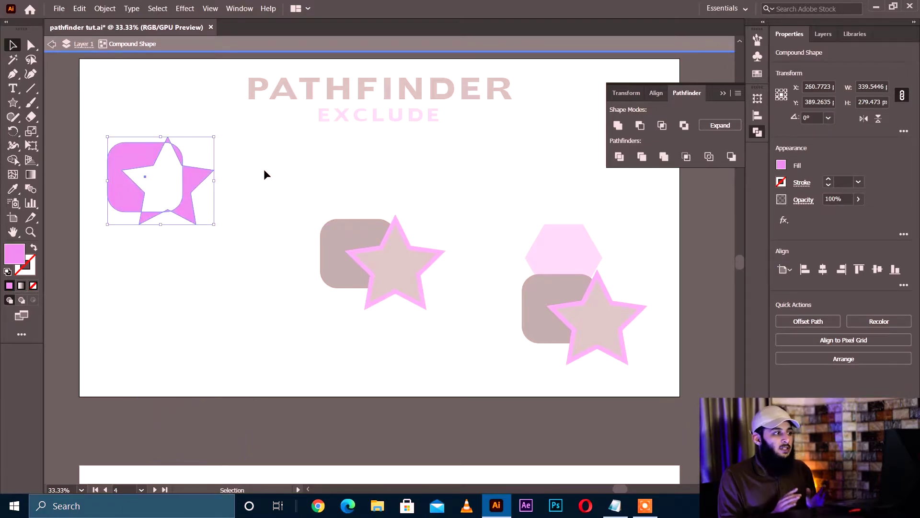
double_click(266, 174)
- Exclude the overlaps of the rounded rectangle and outlined star, and separately those of the hexagon, rectangle and star
drag(312, 186, 456, 331)
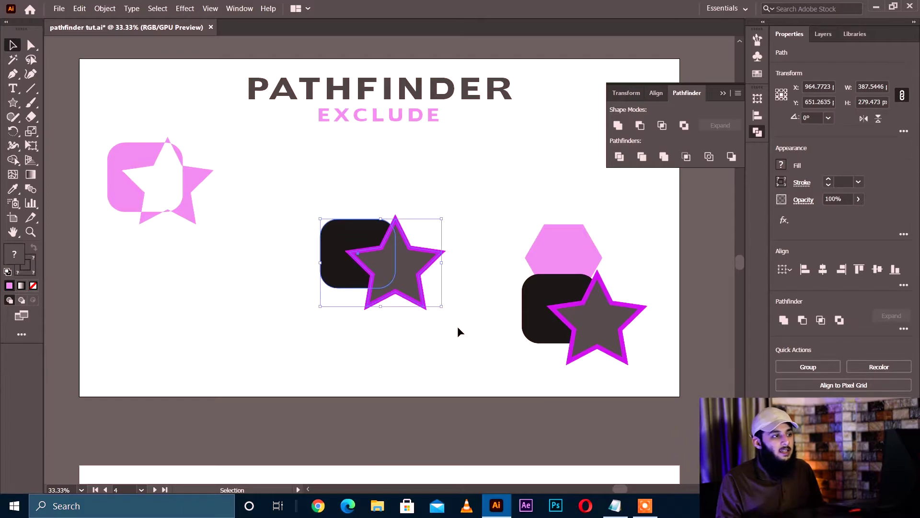
click(684, 126)
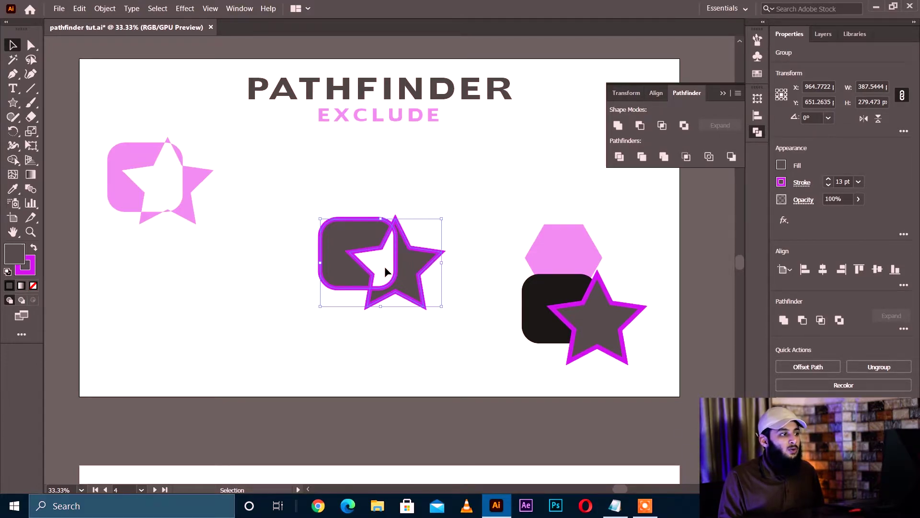
drag(581, 288, 666, 367)
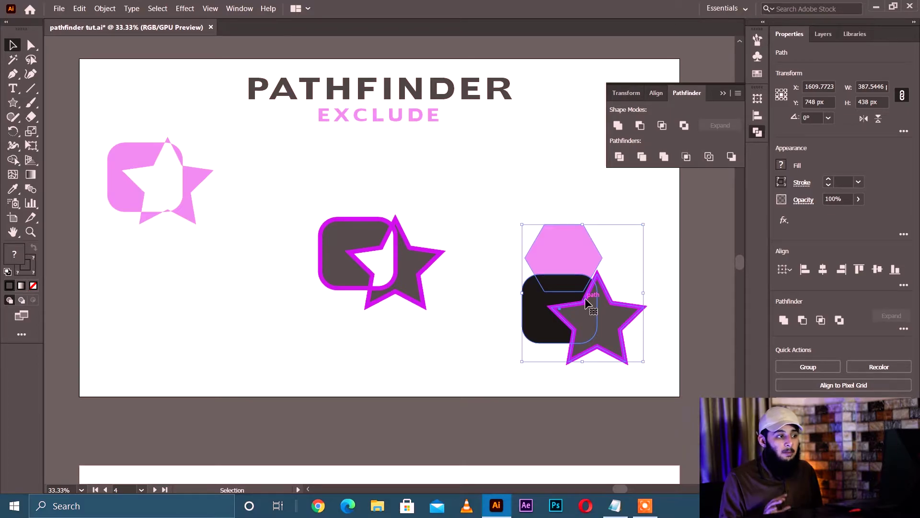
click(682, 125)
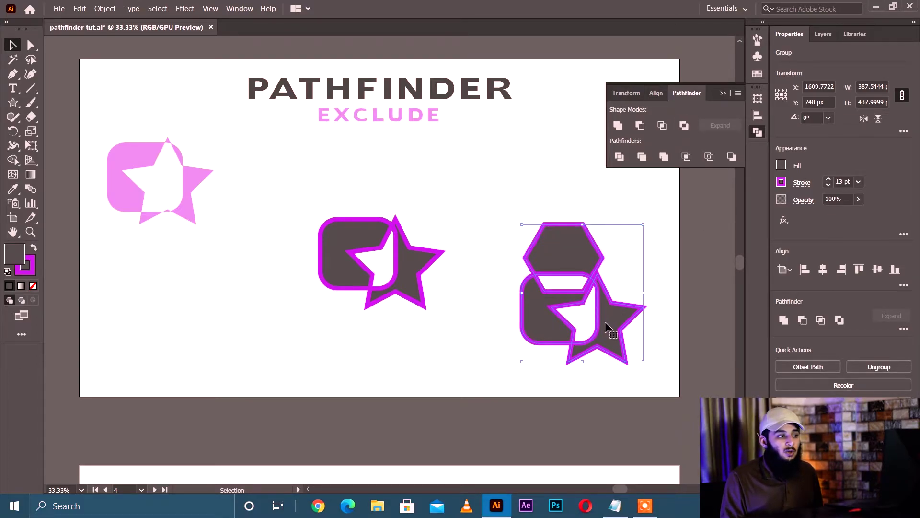
- On the Divide artboard, divide the overlapping black rounded rectangle and plain pink star
drag(646, 259, 399, 210)
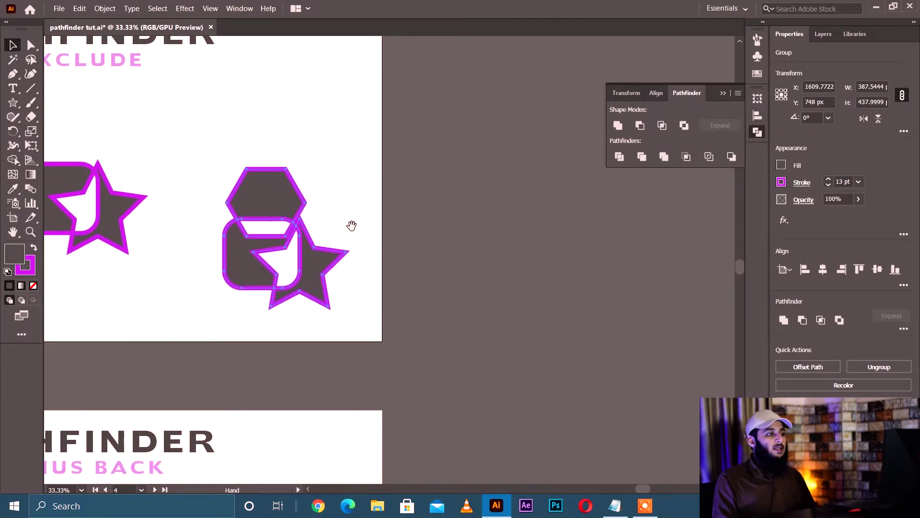
drag(239, 230, 629, 217)
drag(181, 229, 642, 200)
drag(143, 218, 671, 225)
drag(174, 221, 810, 234)
drag(79, 231, 632, 234)
drag(231, 245, 612, 270)
drag(258, 279, 504, 185)
drag(158, 251, 641, 249)
drag(190, 253, 355, 156)
drag(134, 221, 283, 337)
scroll(201, 301, up, 2)
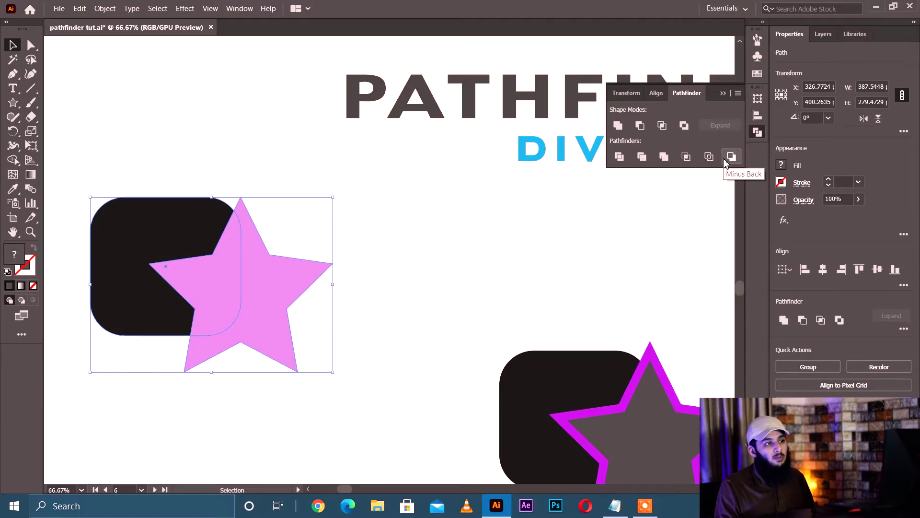
click(619, 156)
- Ungroup the divided rectangle and pink star and pull the three resulting pieces apart
mouse_move(282, 259)
mouse_down()
mouse_move(458, 248)
mouse_move(448, 263)
mouse_move(304, 274)
mouse_move(269, 260)
mouse_up()
right_click(269, 264)
click(315, 343)
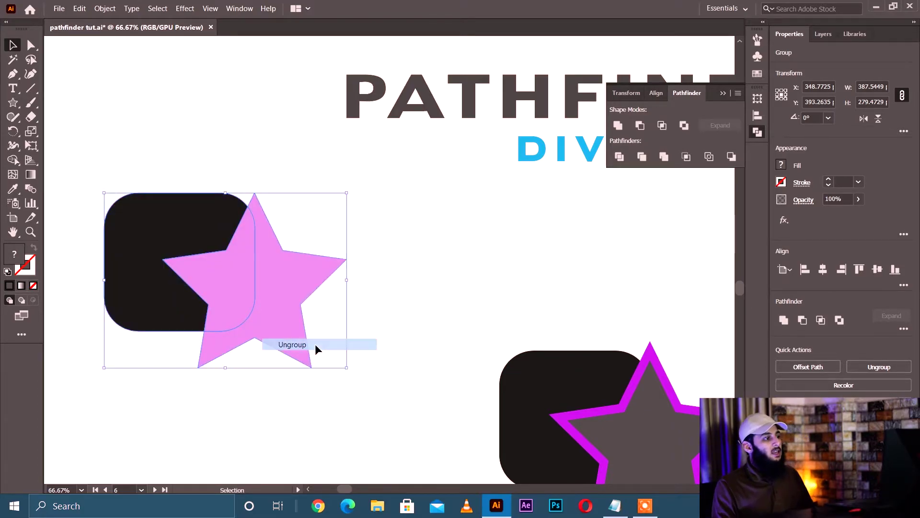
click(436, 258)
drag(295, 280, 441, 268)
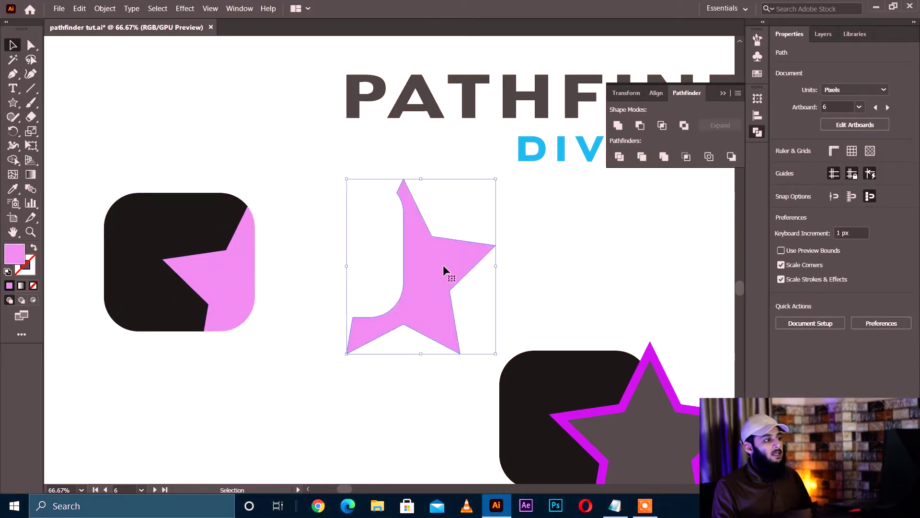
drag(247, 282, 285, 312)
drag(153, 239, 124, 214)
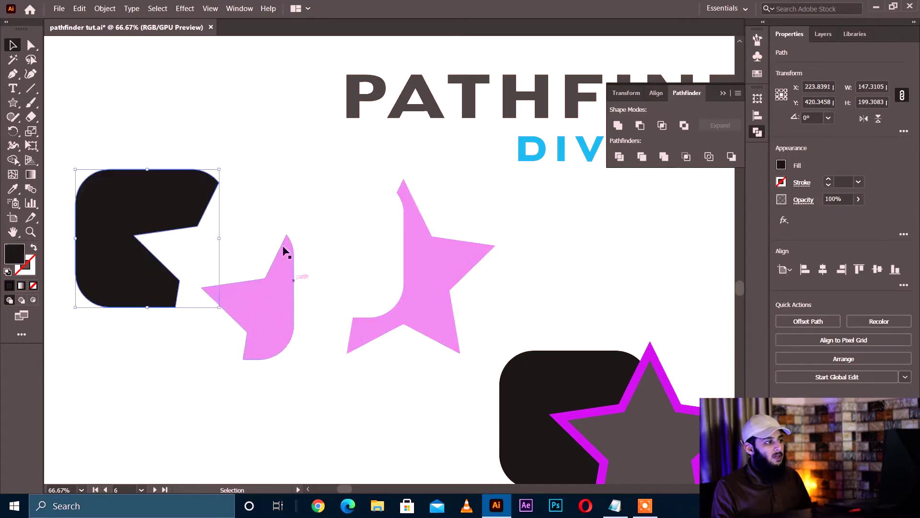
- Divide the overlapping black rounded rectangle and purple-outlined star in the middle of the Divide artboard
drag(590, 267, 425, 135)
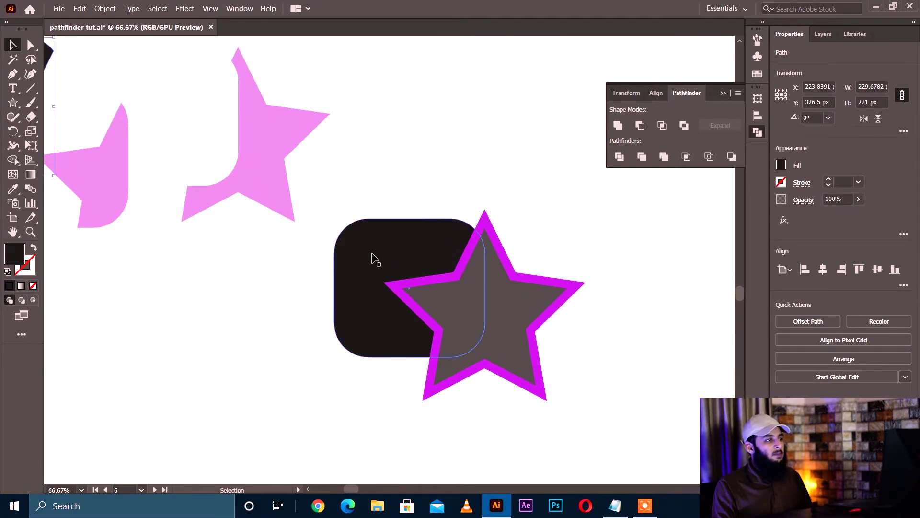
drag(340, 206, 590, 385)
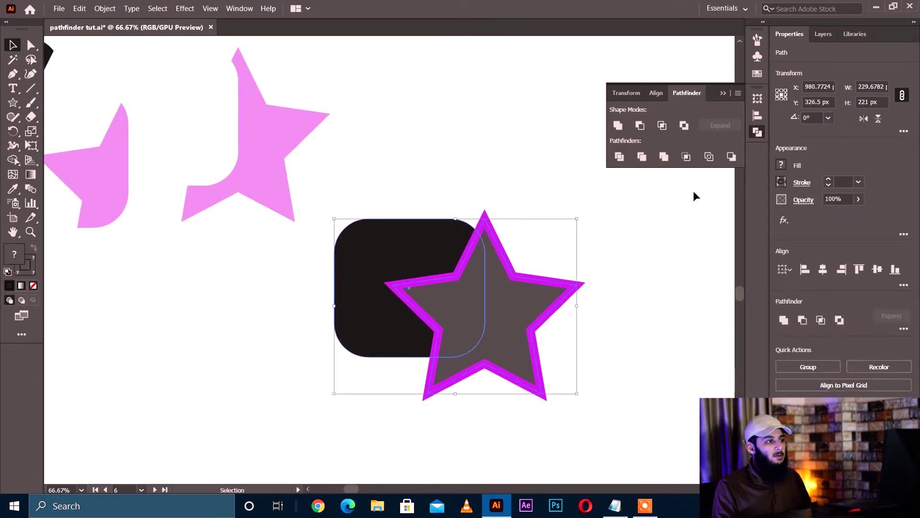
click(618, 158)
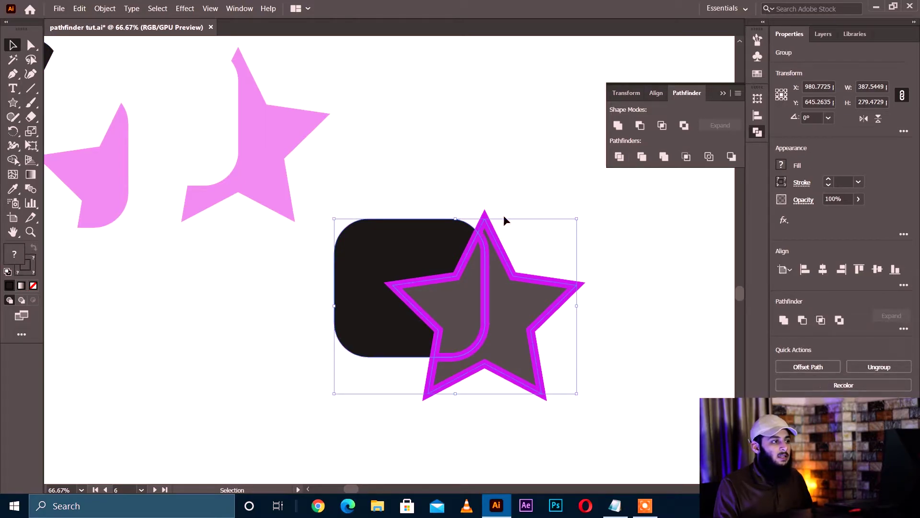
- Ungroup the divided rectangle and outlined star and spread the black, overlap and remaining star pieces apart
click(461, 163)
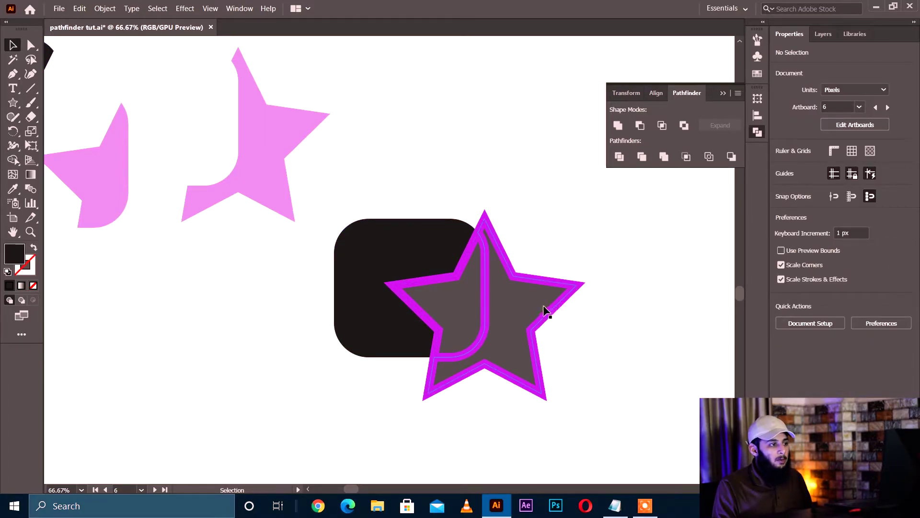
drag(367, 172, 540, 327)
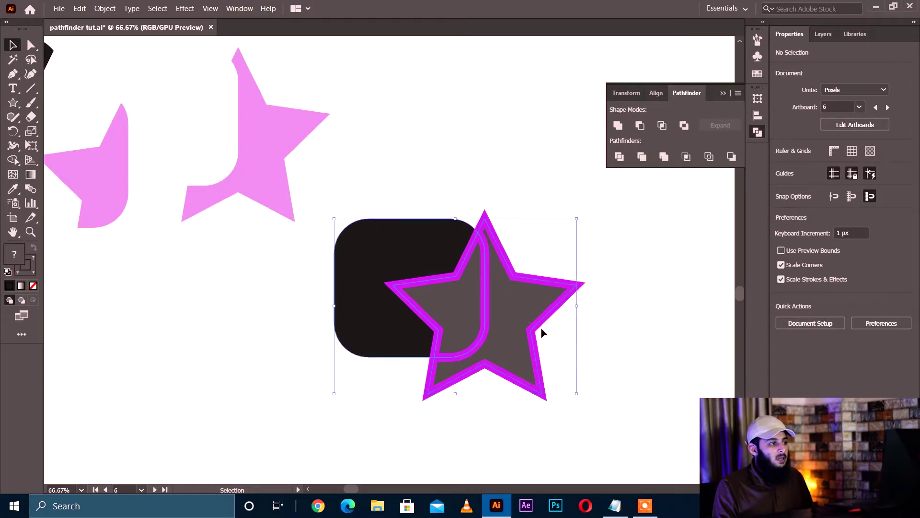
right_click(497, 283)
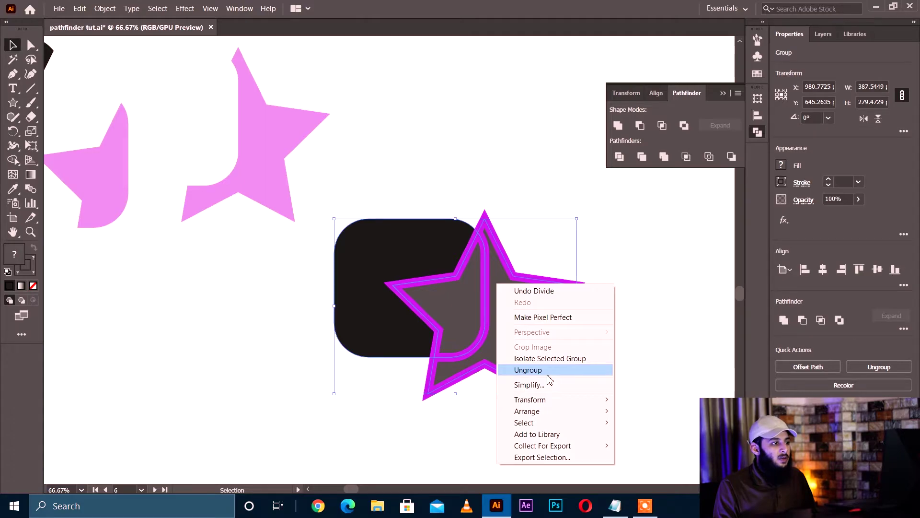
click(528, 370)
click(450, 181)
drag(419, 254, 353, 225)
drag(435, 286, 407, 358)
drag(531, 272, 645, 225)
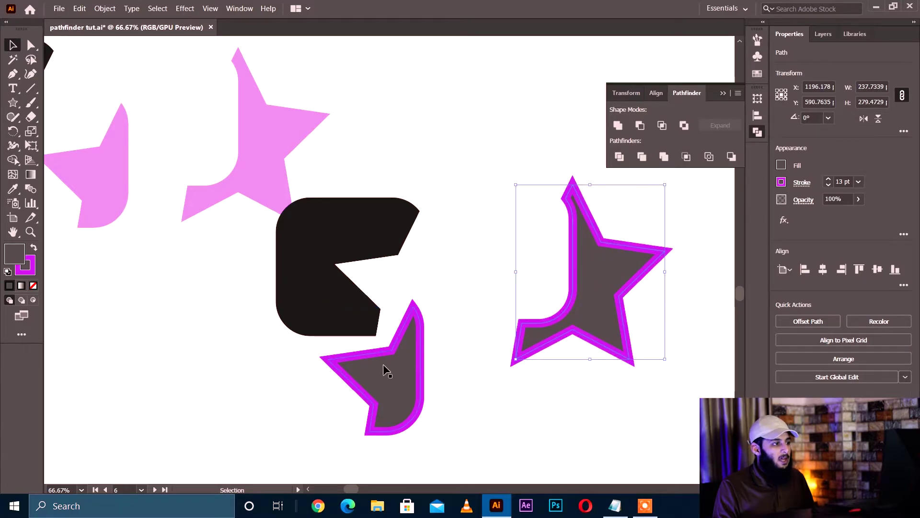
- Try removing the purple stroke from the separated overlap piece, and undo the removal
click(27, 268)
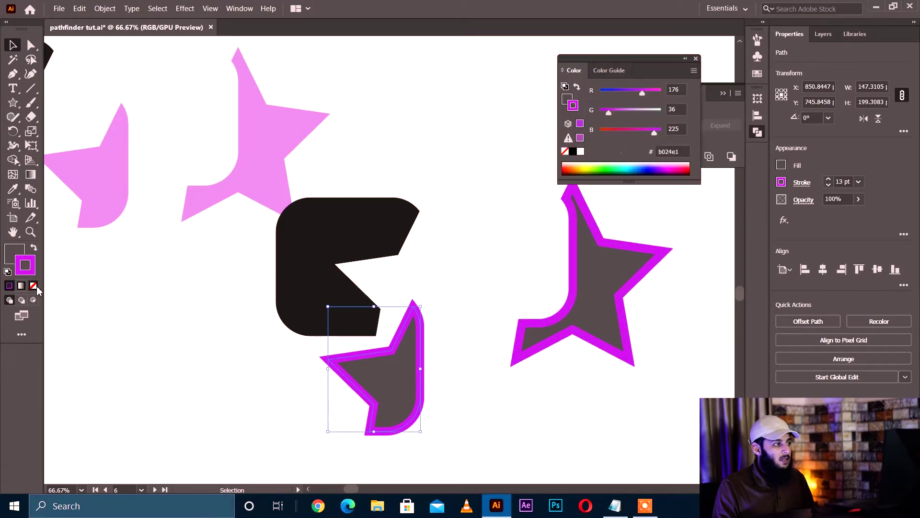
click(33, 285)
click(474, 225)
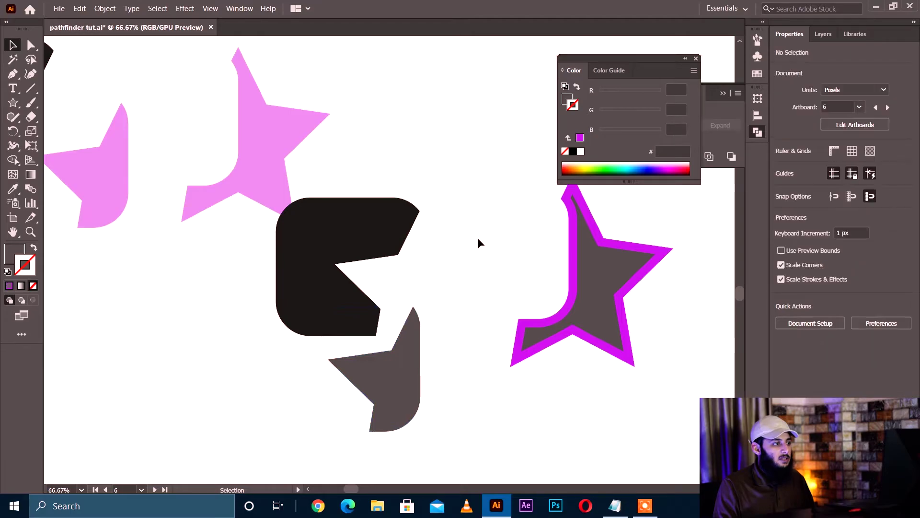
key(ctrl+z)
- Close the color settings and divide the overlapping pink hexagon, black rounded rectangle and purple-outlined star on the Divide artboard
drag(646, 234, 175, 253)
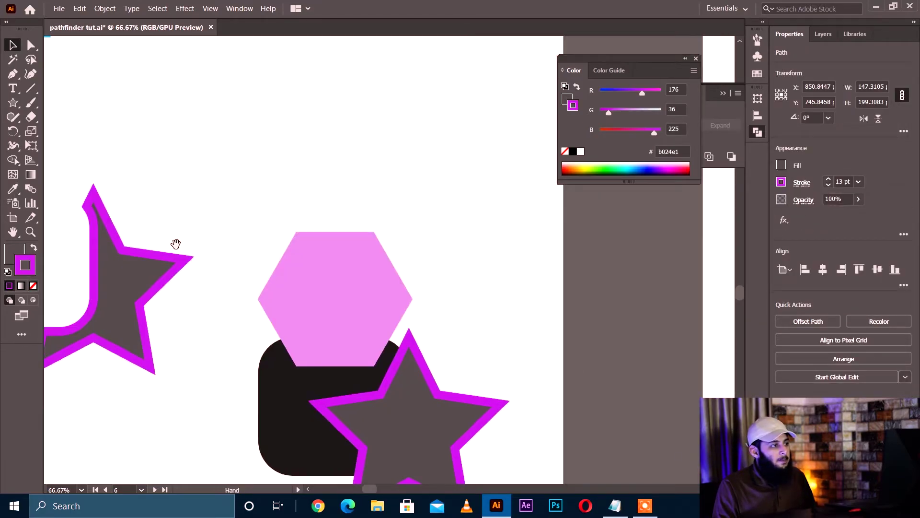
scroll(176, 253, down, 3)
drag(285, 89, 392, 258)
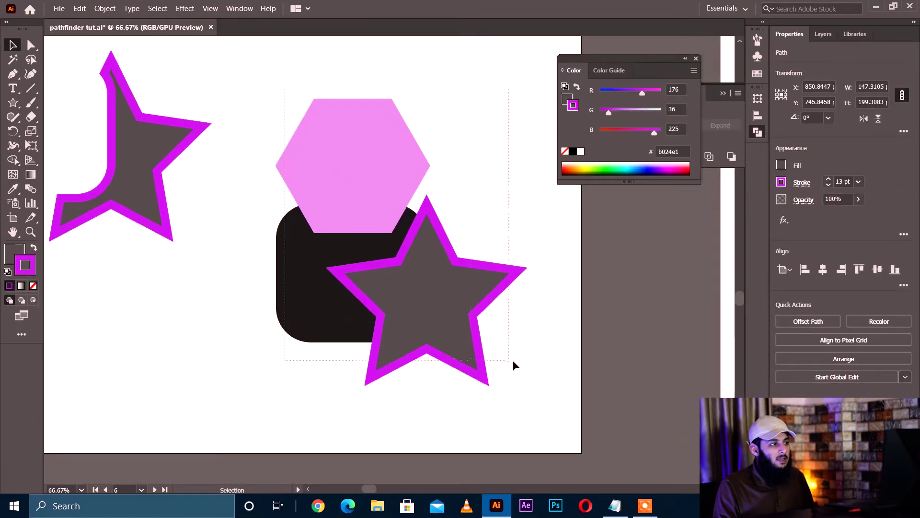
drag(513, 365, 515, 367)
click(695, 59)
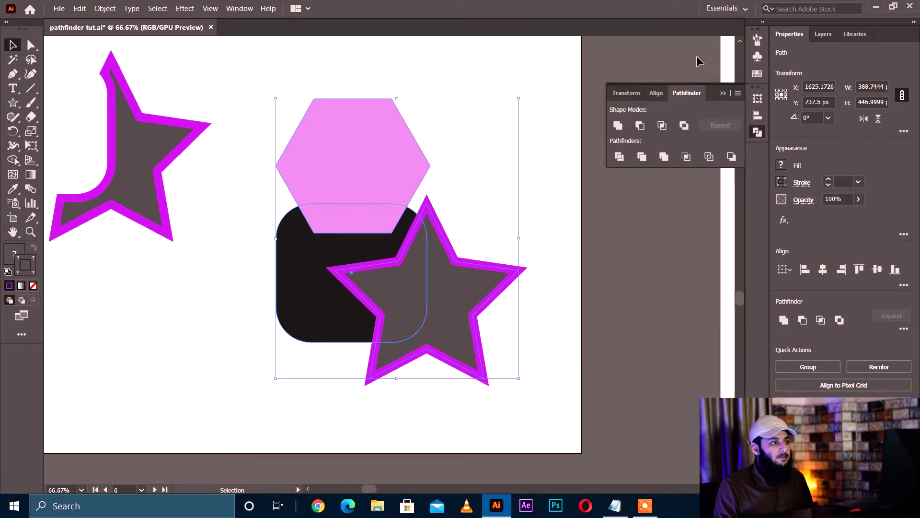
click(697, 56)
drag(298, 152, 537, 360)
click(619, 156)
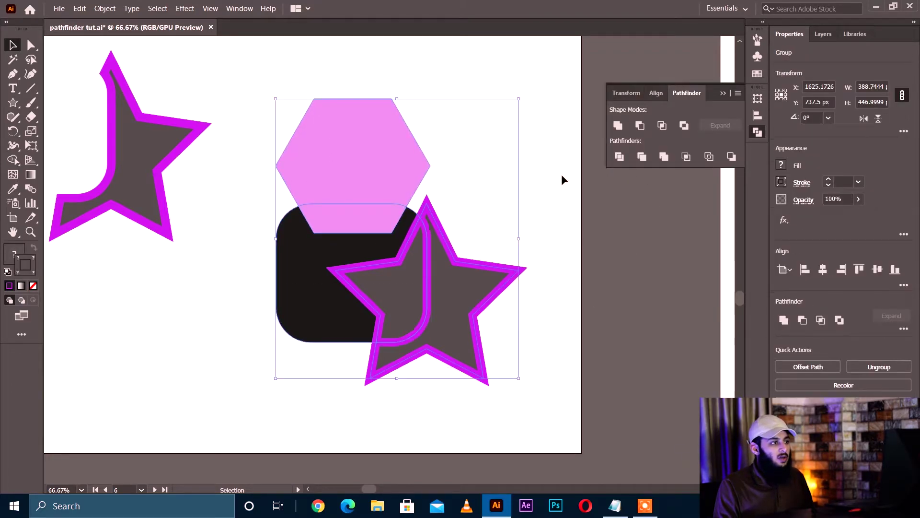
- Ungroup the divided hexagon, rectangle and star and move the resulting pieces away from each other
right_click(383, 219)
click(490, 190)
drag(449, 262, 580, 189)
drag(412, 293, 484, 348)
drag(326, 270, 274, 278)
drag(344, 131, 355, 100)
drag(355, 204, 420, 199)
drag(477, 249, 315, 242)
drag(198, 229, 174, 248)
- On the Trim artboard, trim the overlapping black rounded rectangle and plain pink star
drag(547, 201, 141, 270)
drag(484, 189, 250, 328)
scroll(343, 249, down, 2)
scroll(343, 250, down, 1)
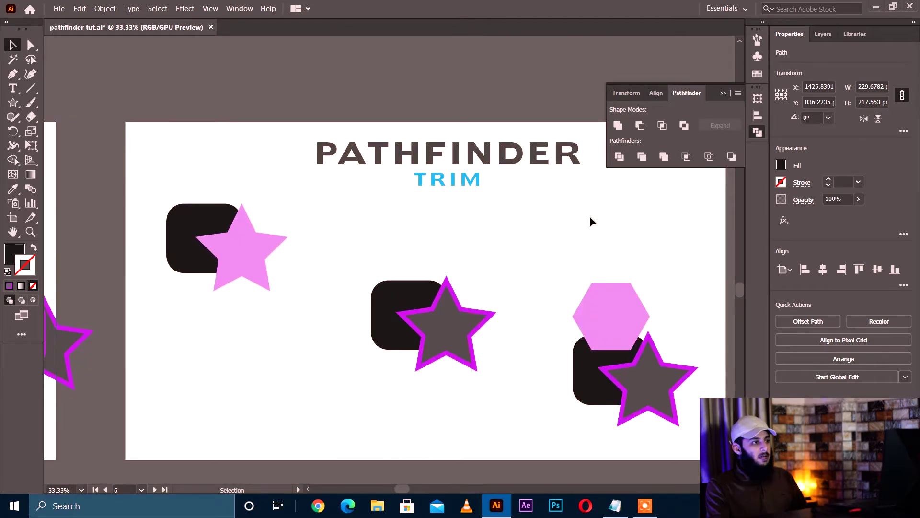
drag(166, 191, 304, 293)
scroll(221, 231, up, 3)
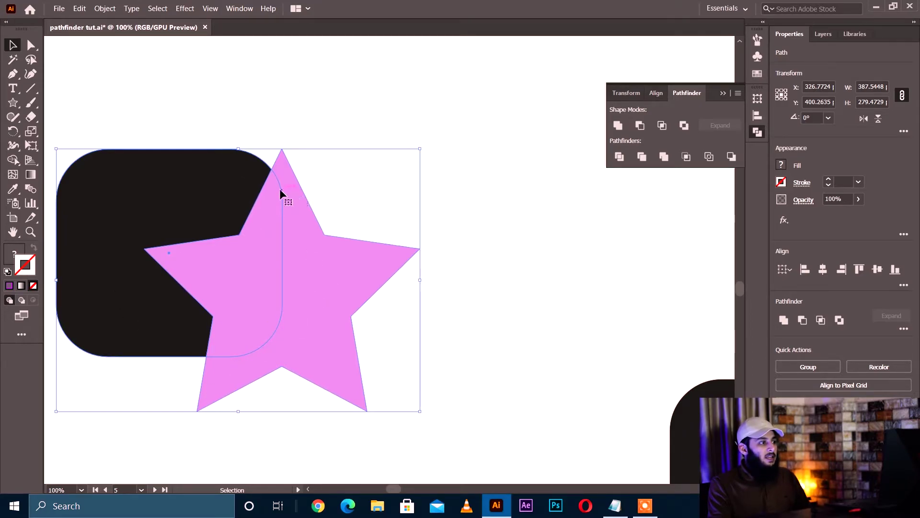
scroll(285, 194, down, 1)
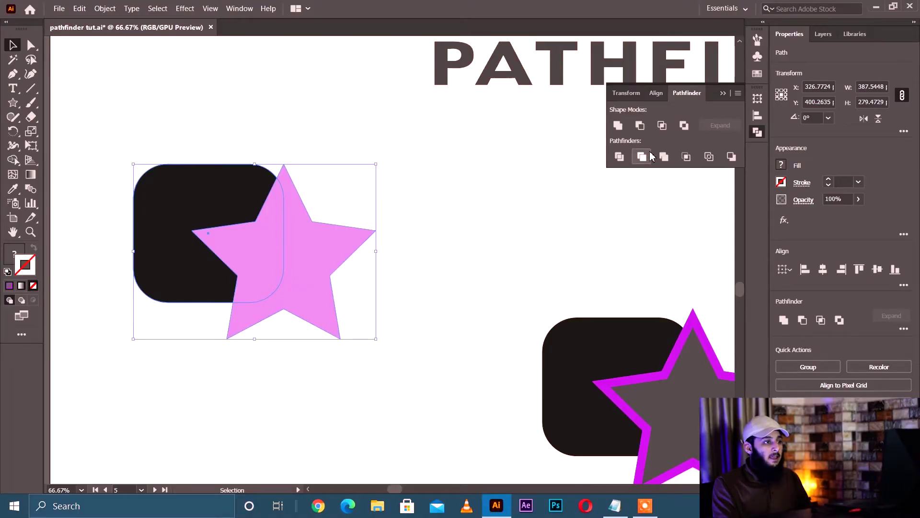
click(650, 156)
- Ungroup the trimmed rectangle and pink star and move the star to the right, off the rectangle's cutout
right_click(282, 220)
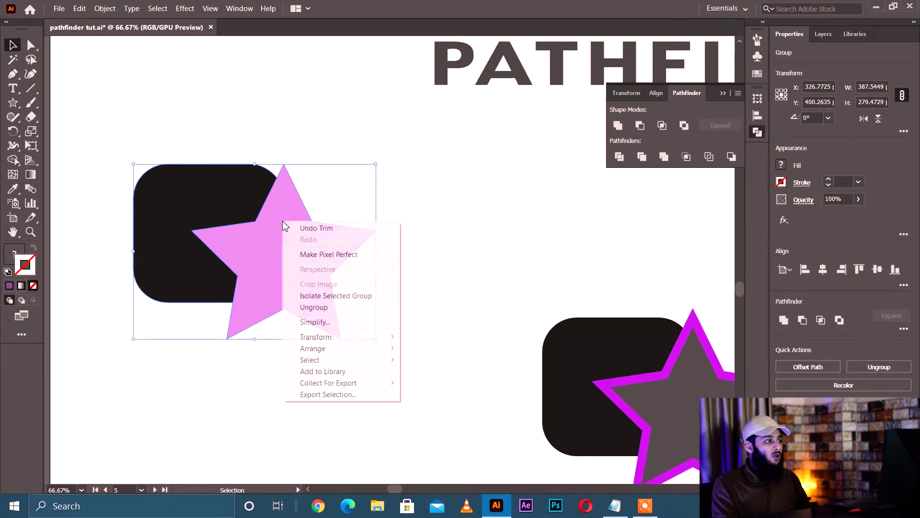
click(321, 308)
click(418, 293)
drag(322, 266, 390, 272)
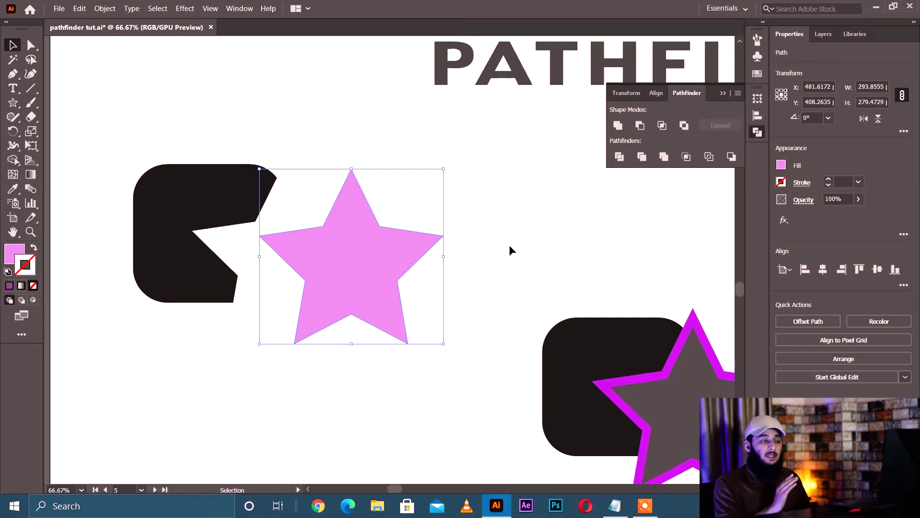
- Trim the overlapping black rounded rectangle and purple-outlined star on the Trim artboard and ungroup the result
key(space)
drag(556, 218, 323, 157)
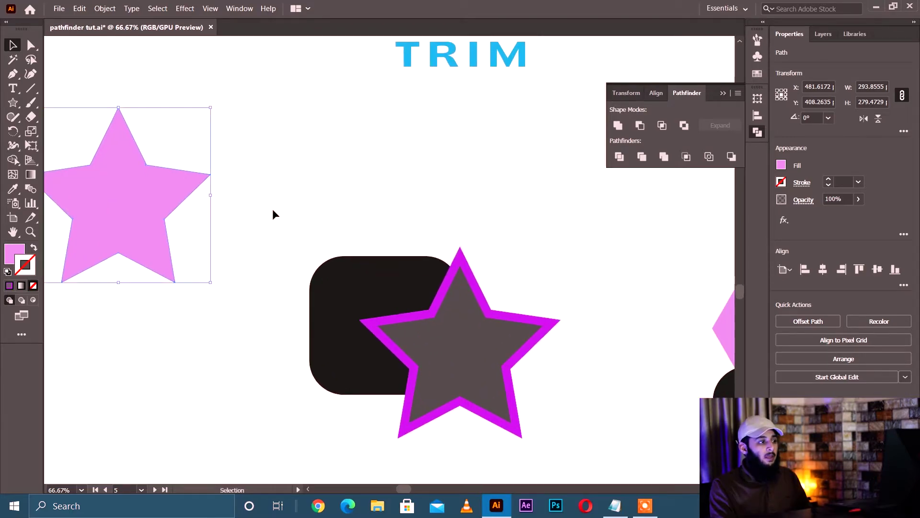
drag(543, 385, 551, 391)
click(641, 156)
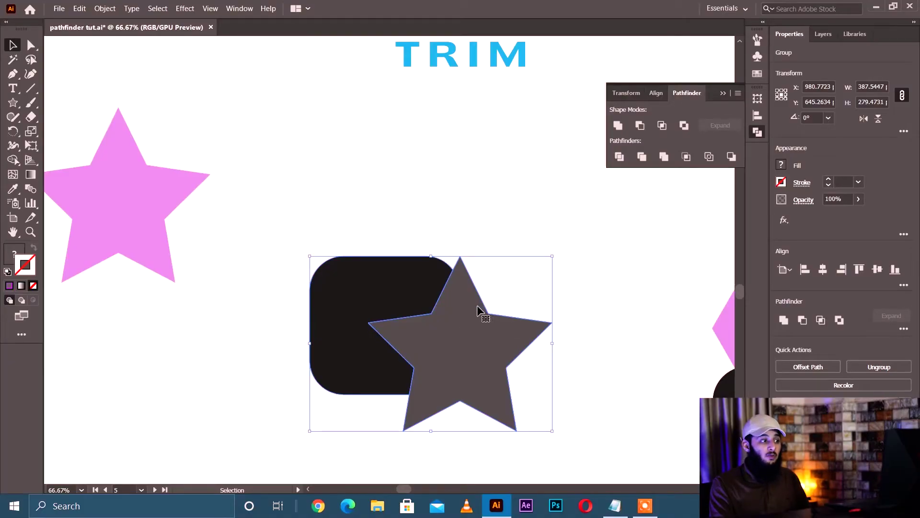
right_click(464, 303)
click(518, 396)
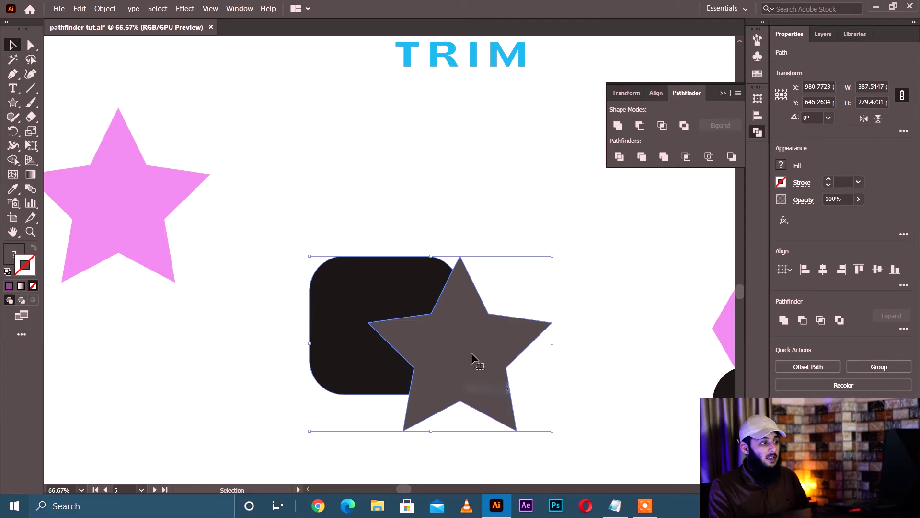
- Move the trimmed dark gray star and the cut black rectangle away from each other on the Trim artboard
click(605, 272)
drag(486, 339, 572, 246)
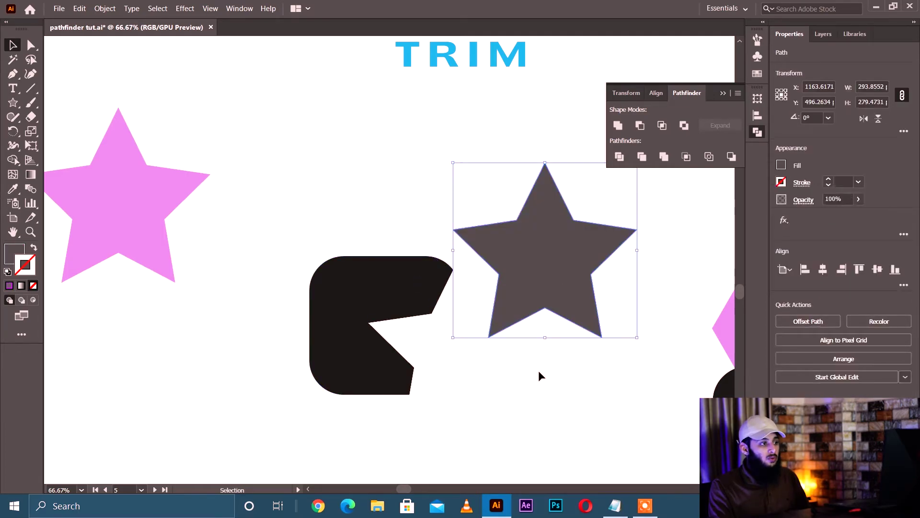
drag(375, 291, 276, 217)
- Trim the overlapping pink hexagon, black rounded rectangle and purple-outlined star on the Trim artboard and ungroup the result
key(space)
drag(509, 313, 214, 269)
drag(422, 277, 350, 203)
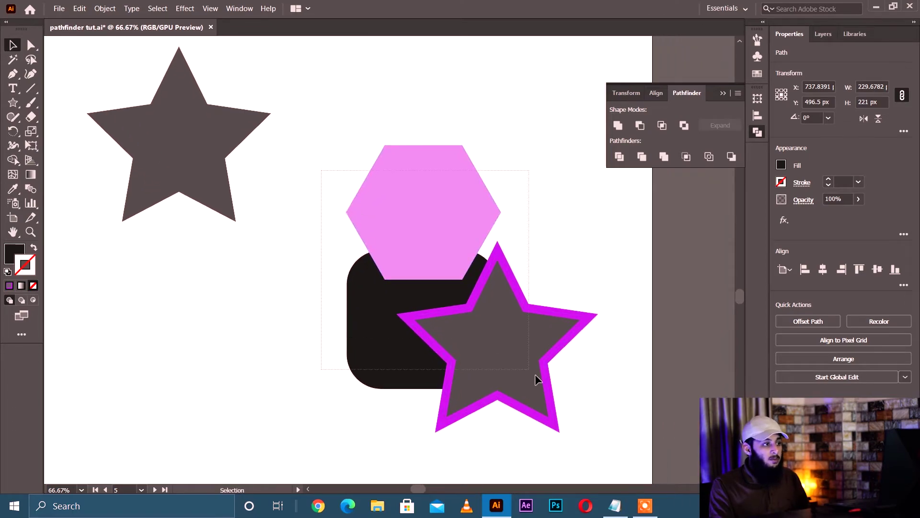
drag(510, 354, 579, 382)
click(641, 157)
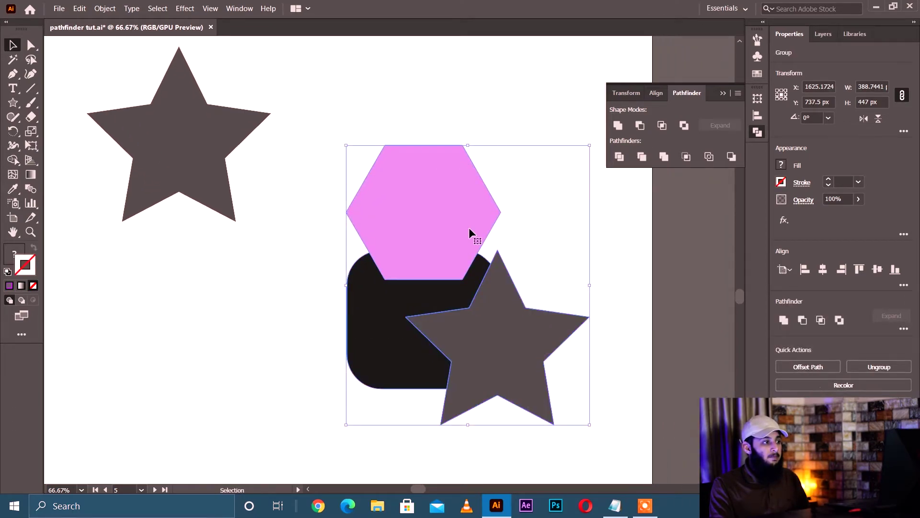
right_click(470, 242)
click(523, 331)
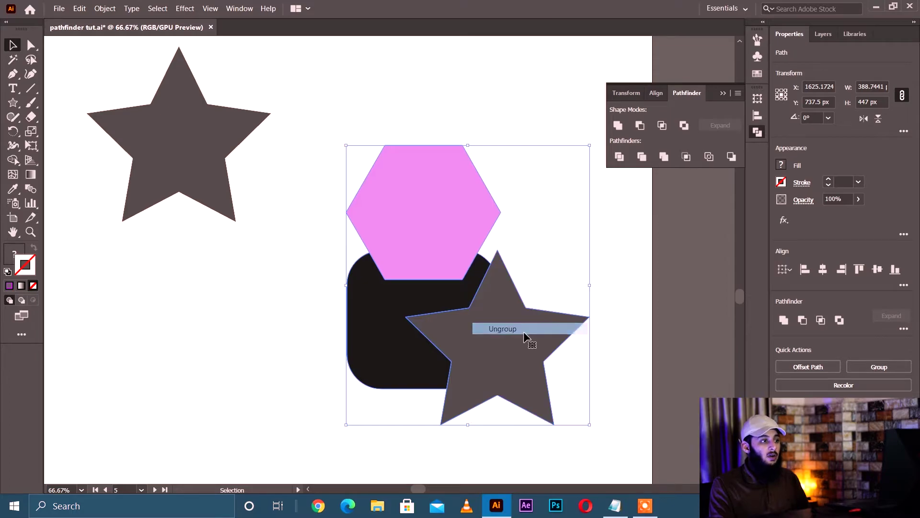
- Move the trimmed dark gray star to the right and the pink hexagon upward, off the black rectangle's cutouts
click(615, 294)
drag(447, 326, 563, 280)
drag(414, 194, 424, 106)
- On the Merge artboard, merge the overlapping black rounded rectangle and pink star
drag(562, 260, 461, 265)
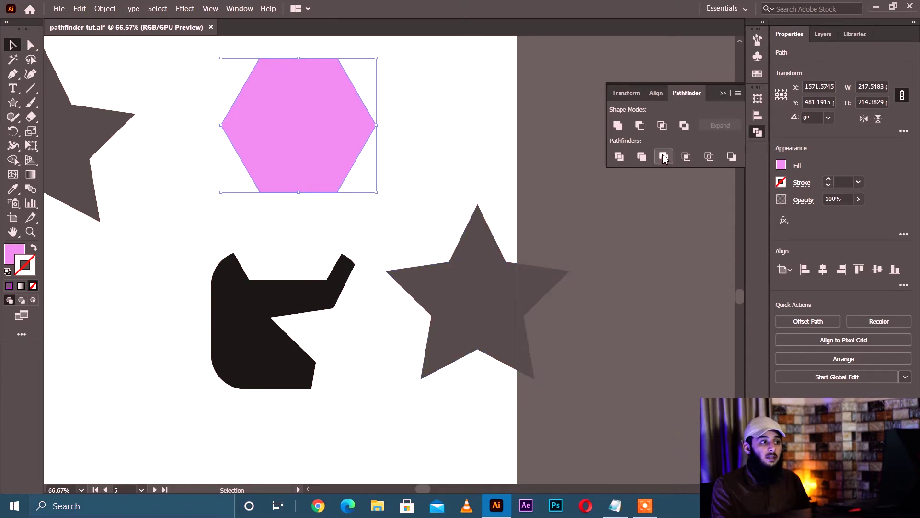
scroll(489, 304, down, 2)
drag(612, 277, 240, 308)
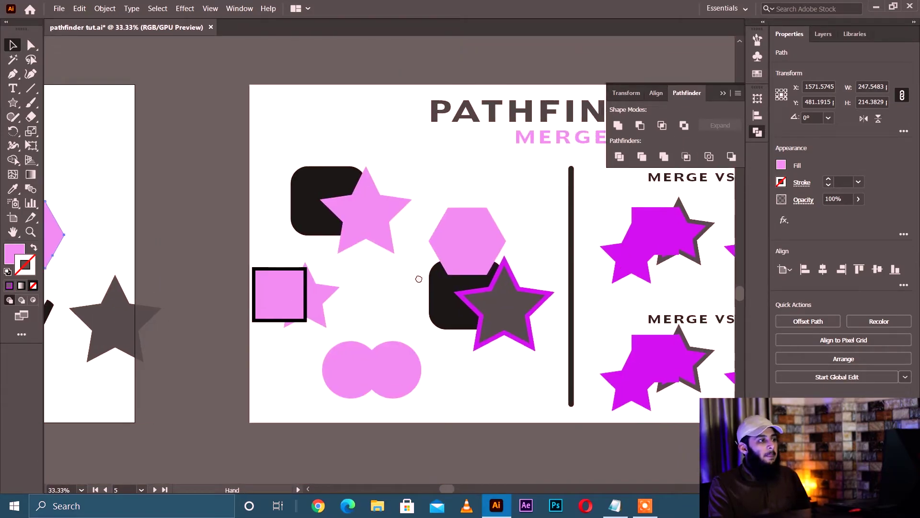
drag(446, 276, 315, 292)
scroll(267, 266, up, 1)
drag(243, 236, 402, 195)
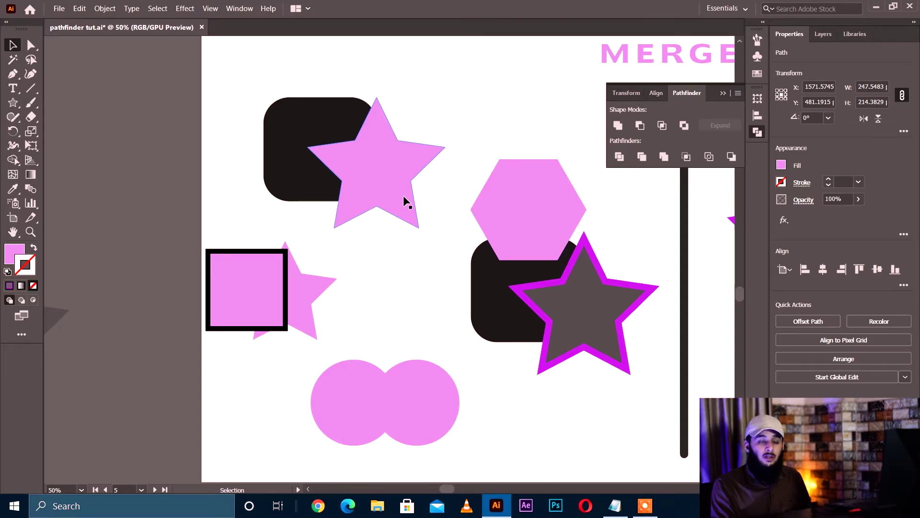
drag(265, 62, 427, 207)
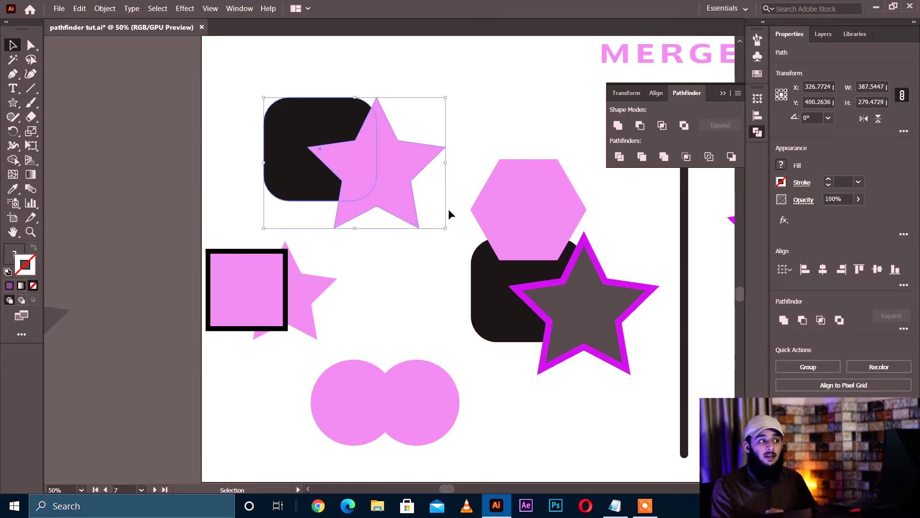
click(663, 158)
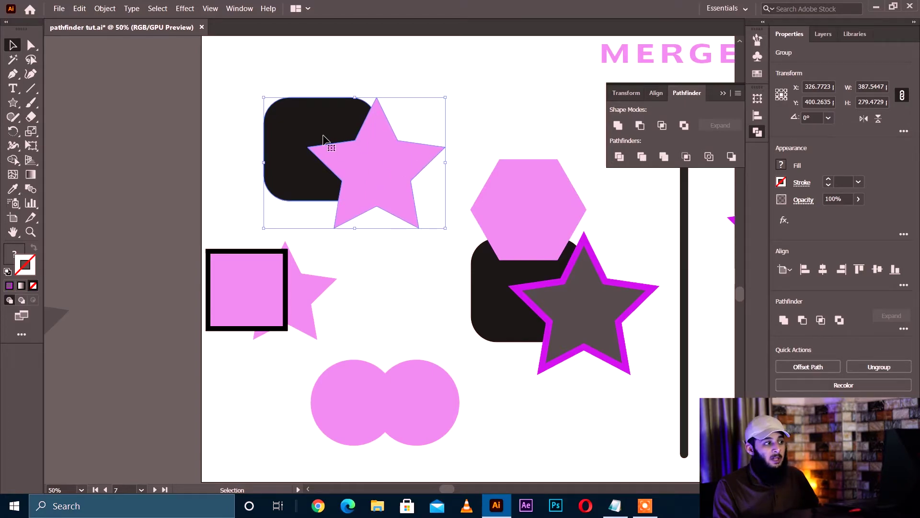
- Try moving the ungrouped pink star off the black rectangle's cutout and undo the move
right_click(371, 152)
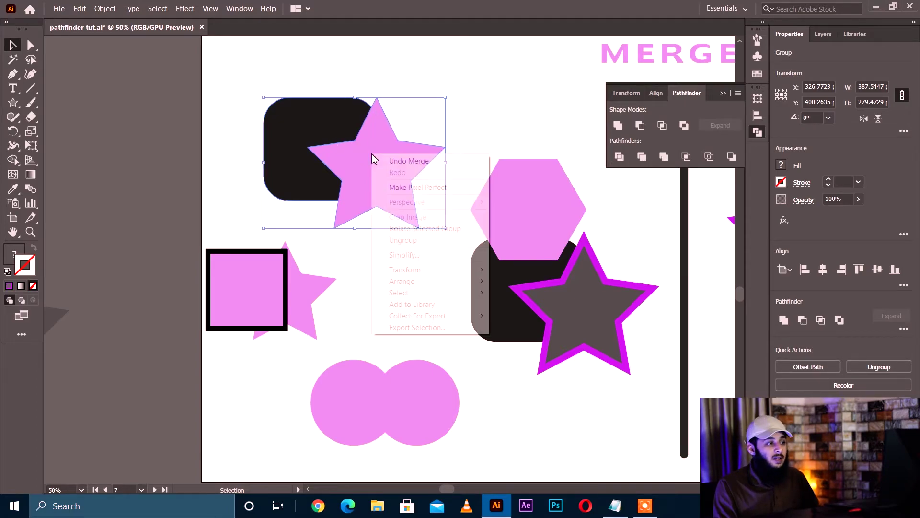
click(413, 241)
drag(368, 163, 438, 140)
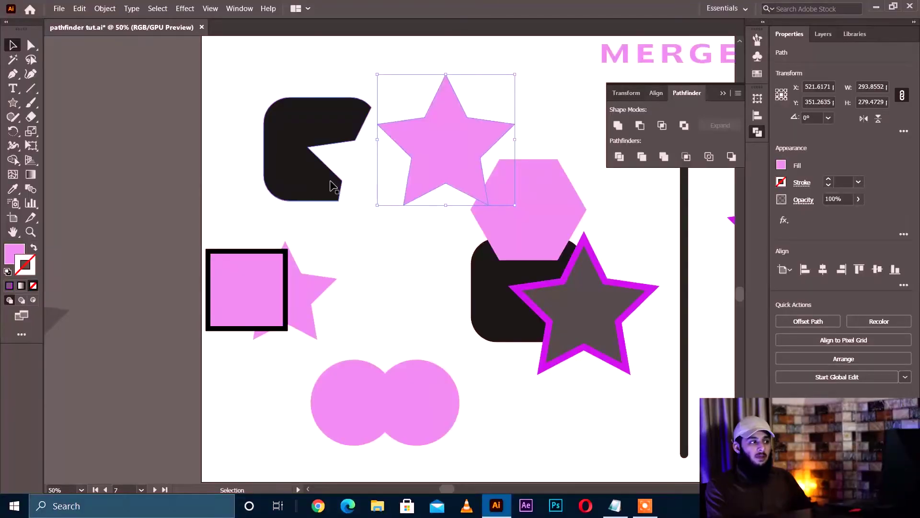
key(ctrl+z)
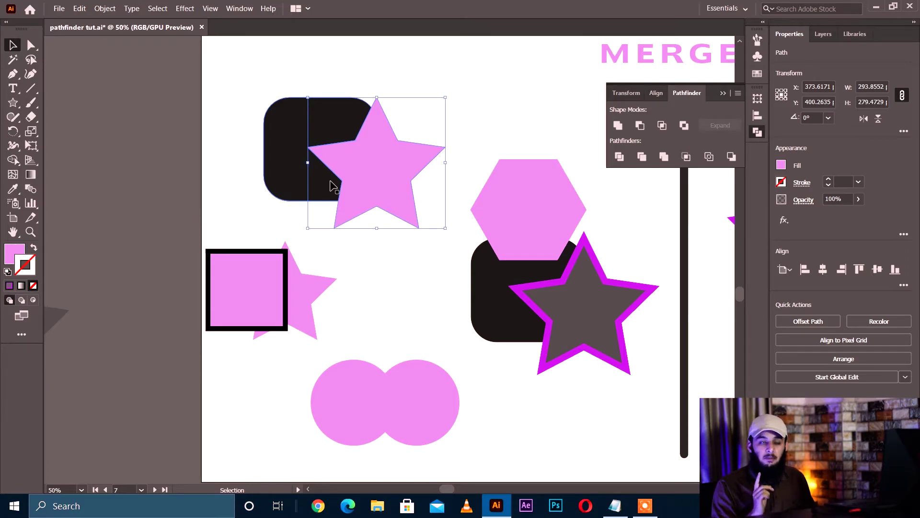
- Reapply Merge to the black rounded rectangle and pink star, and move the ungrouped star off the rectangle's cutout
drag(235, 80, 405, 199)
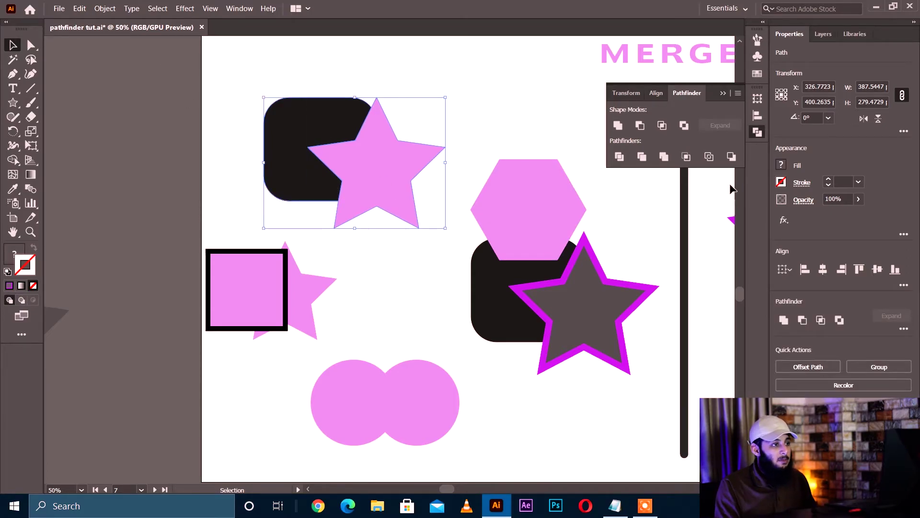
click(679, 163)
right_click(366, 162)
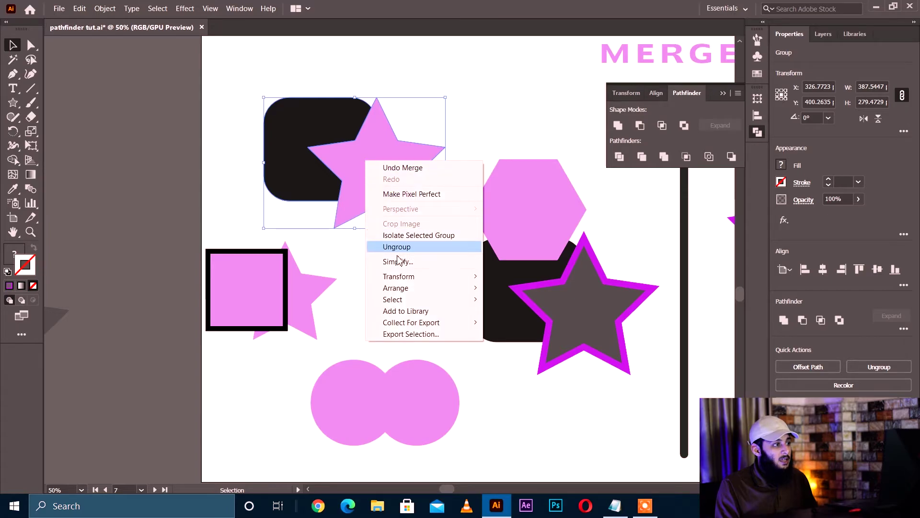
click(404, 248)
click(467, 97)
drag(404, 138, 474, 106)
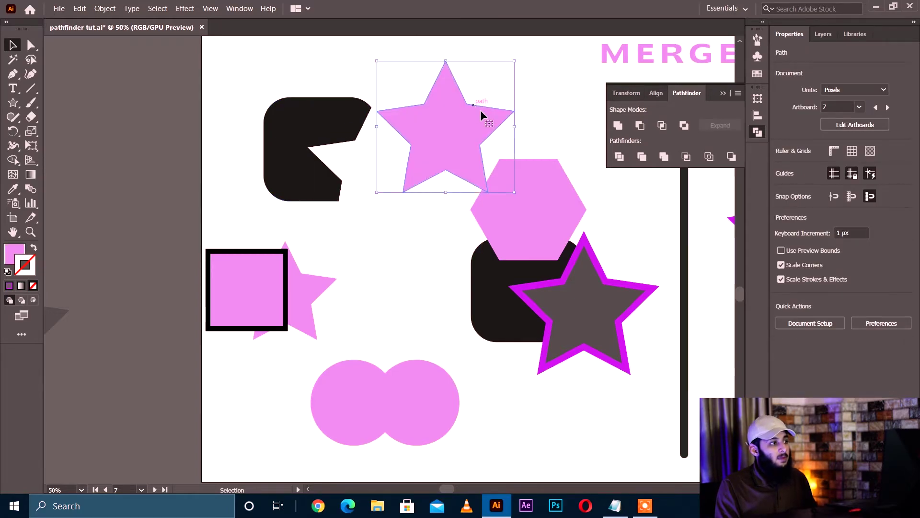
- Merge the black-outlined pink square with its overlapping pink star, and merge the two overlapping pink circles
scroll(427, 124, down, 5)
scroll(427, 125, right, 4)
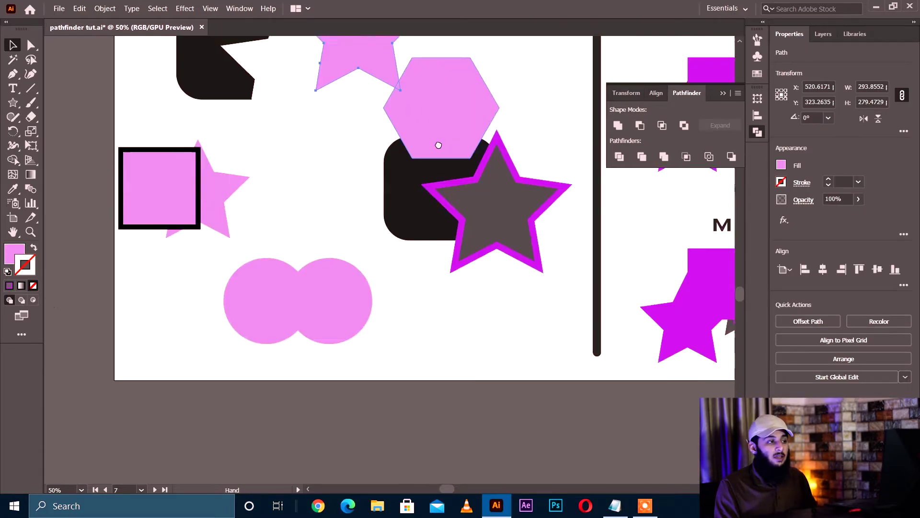
drag(239, 200, 238, 201)
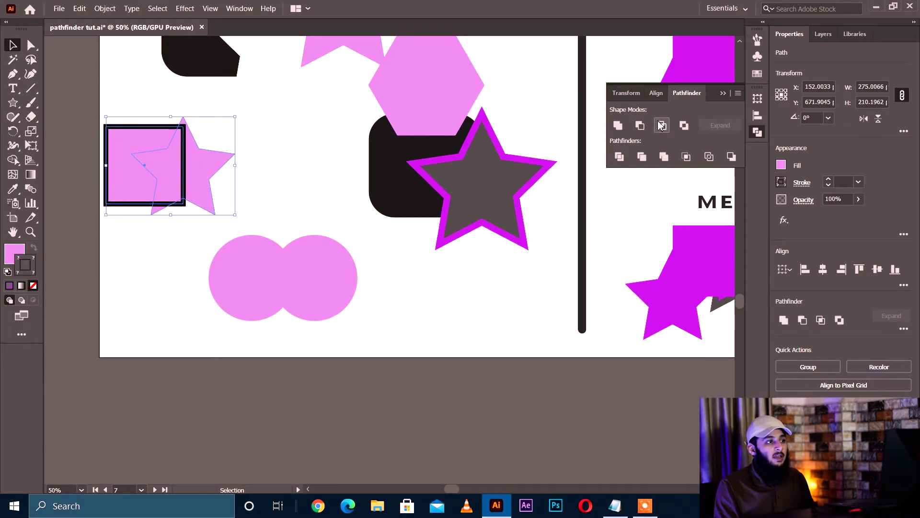
click(672, 163)
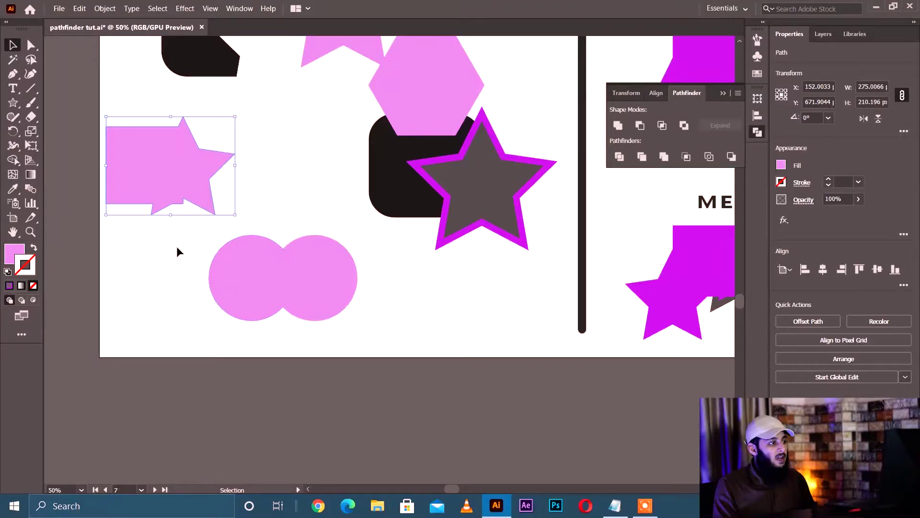
drag(177, 248, 408, 325)
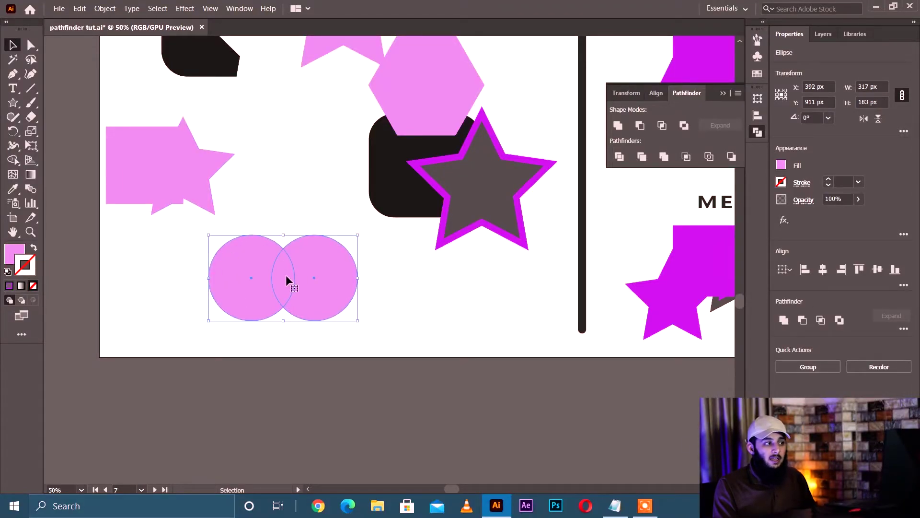
click(664, 157)
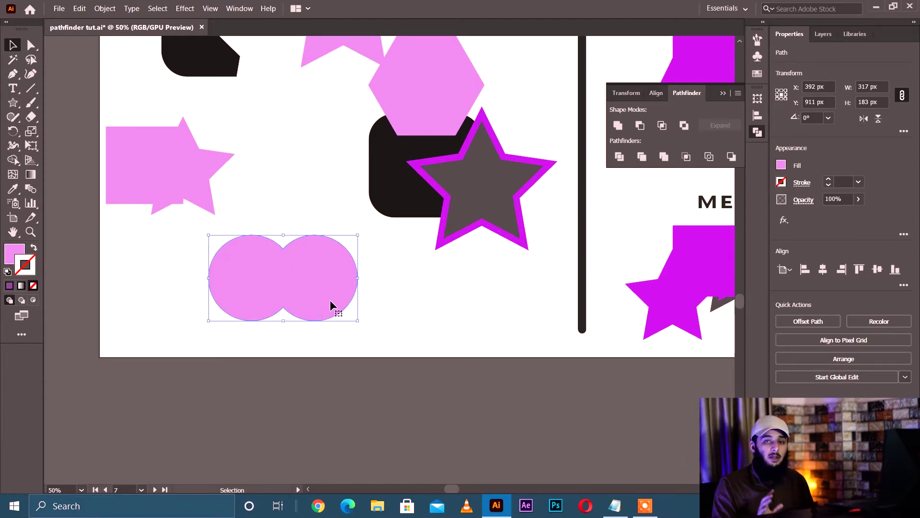
- Merge the overlapping pink hexagon, black rounded rectangle and purple-outlined star and ungroup the result
key(space)
drag(579, 144, 531, 219)
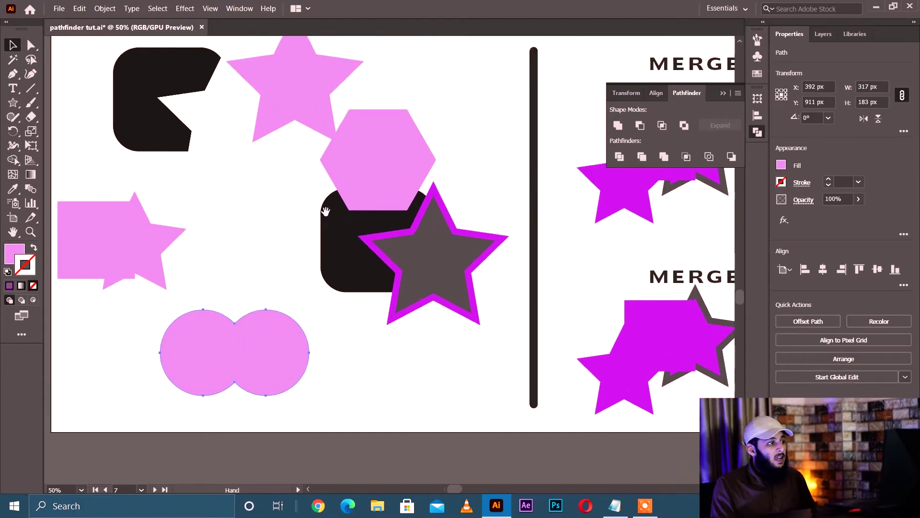
drag(487, 285, 488, 285)
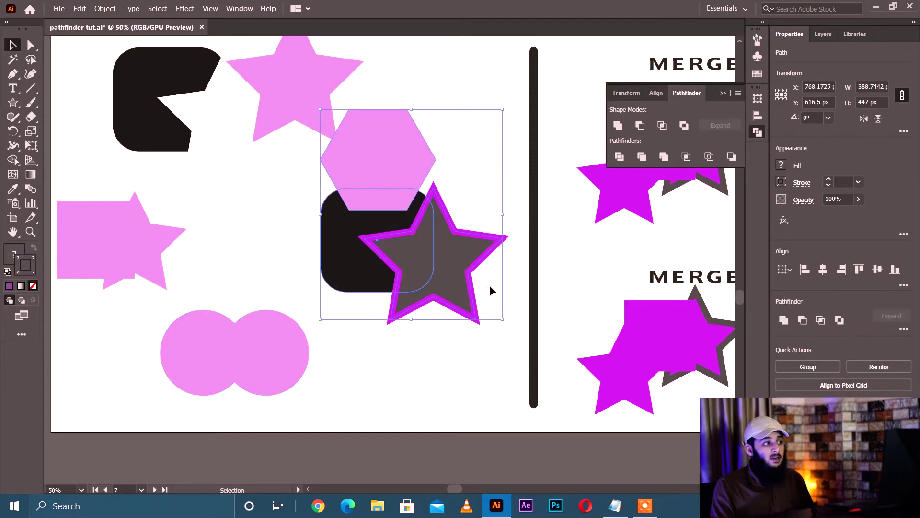
click(664, 157)
right_click(425, 231)
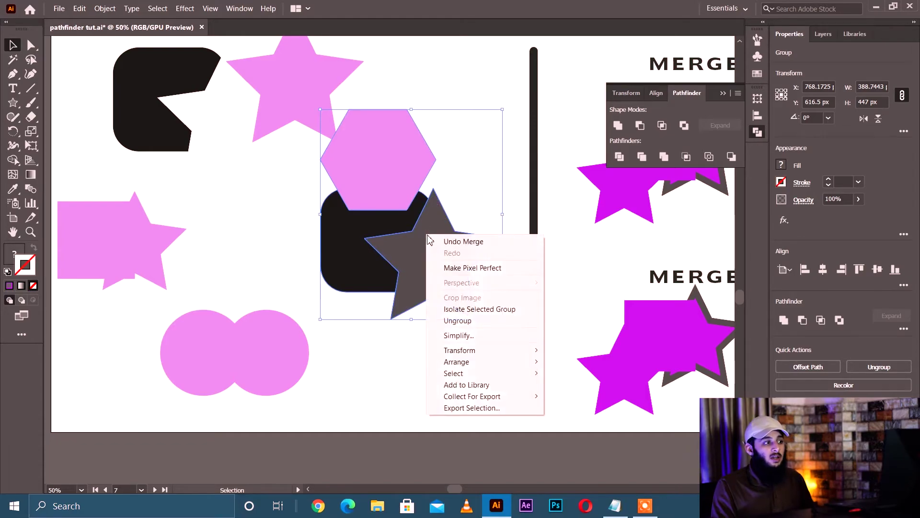
click(460, 318)
- Move the merged dark gray star to the right and the pink hexagon upward, clear of the black rectangle
click(471, 177)
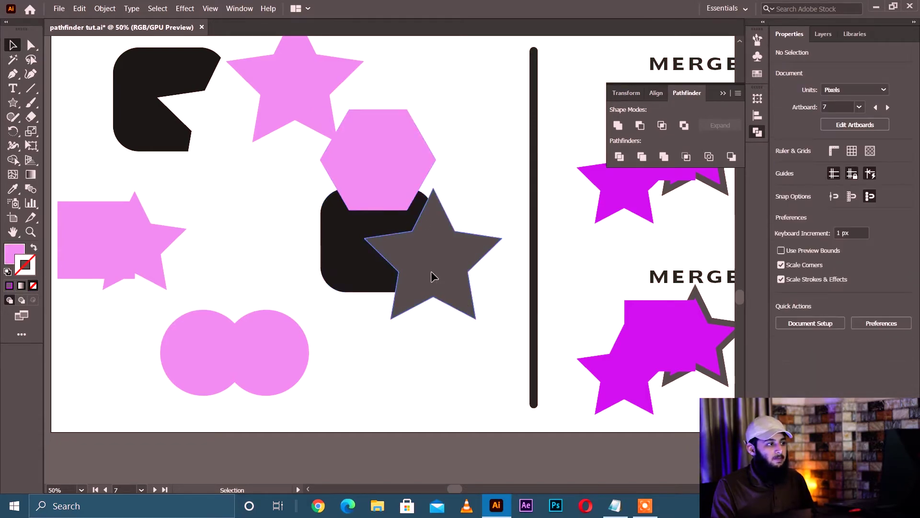
drag(431, 274, 471, 273)
drag(379, 190, 386, 146)
- Unite the left set of purple shapes under Merge vs Unite and shift the combined shape slightly down and right
scroll(435, 200, right, 8)
scroll(435, 200, up, 3)
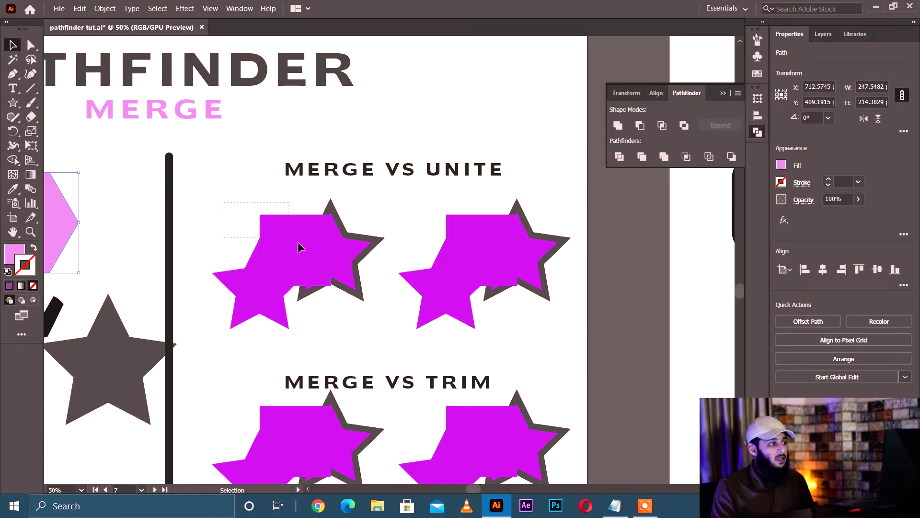
drag(381, 303, 376, 306)
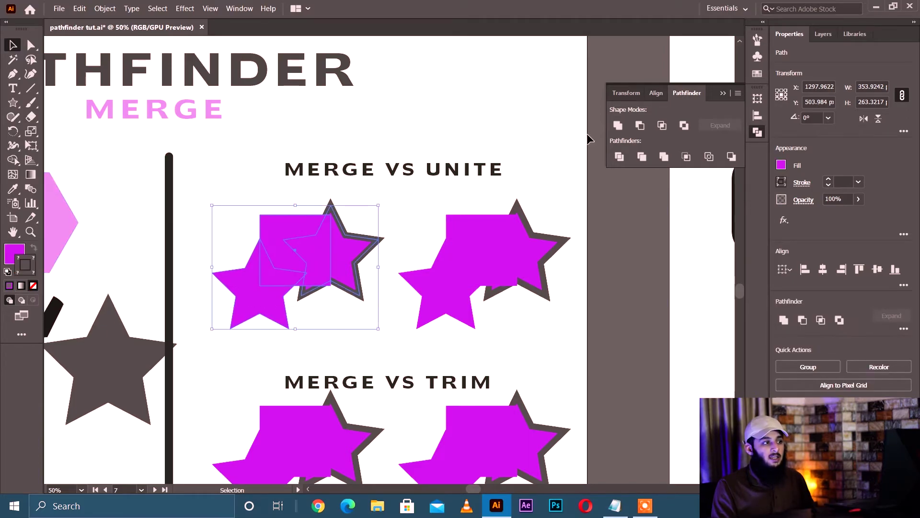
click(618, 126)
mouse_move(277, 283)
mouse_down()
mouse_move(309, 260)
mouse_move(312, 273)
mouse_move(289, 288)
mouse_up()
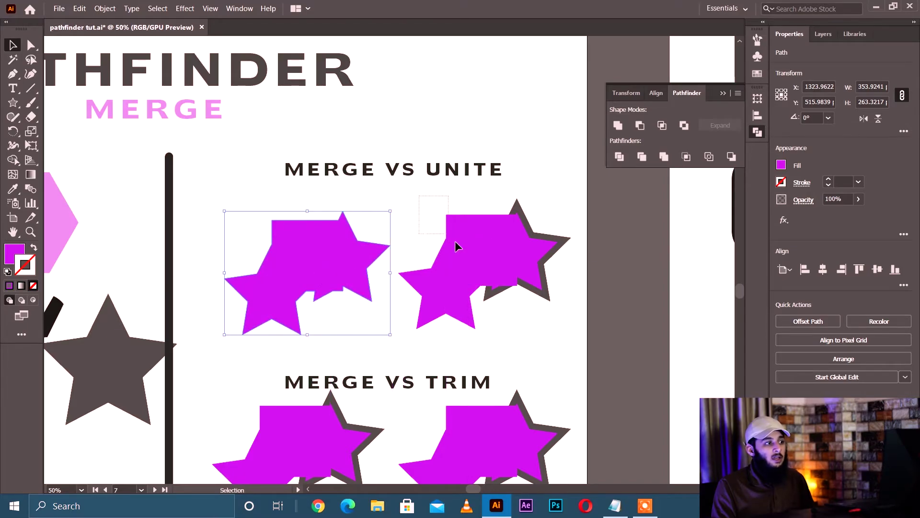
- Merge the right set of overlapping purple square and stars under Merge vs Unite
drag(561, 309, 563, 310)
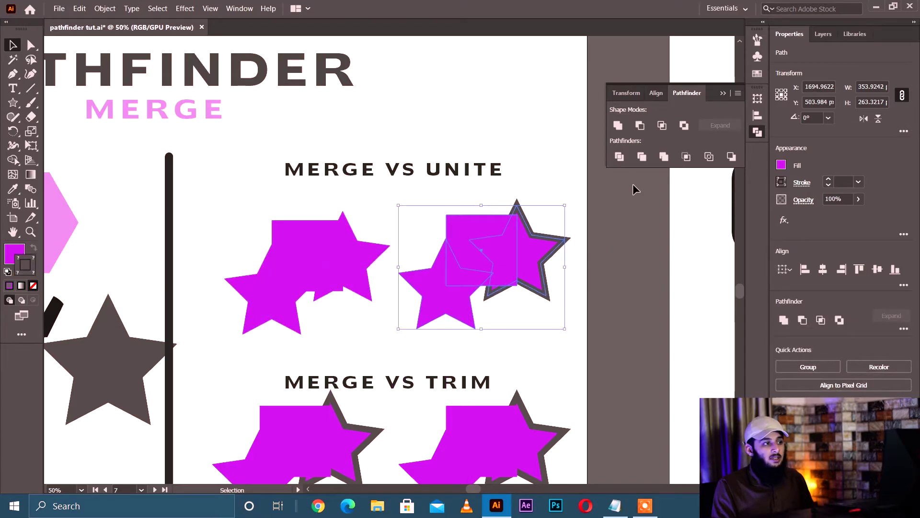
click(664, 157)
mouse_move(488, 255)
mouse_down()
mouse_move(484, 244)
mouse_move(496, 251)
mouse_up()
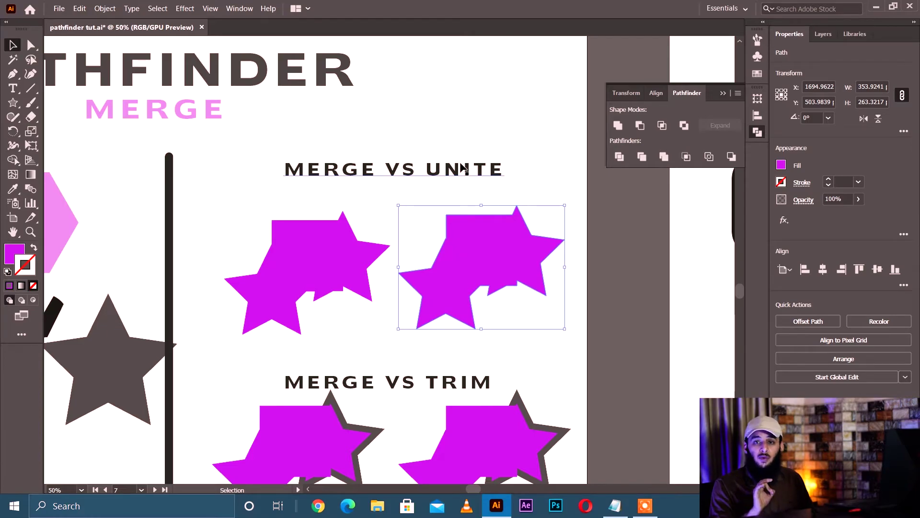
- Try merging the left set of purple shapes under Merge vs Trim and undo the merge
scroll(421, 226, down, 3)
scroll(417, 138, left, 1)
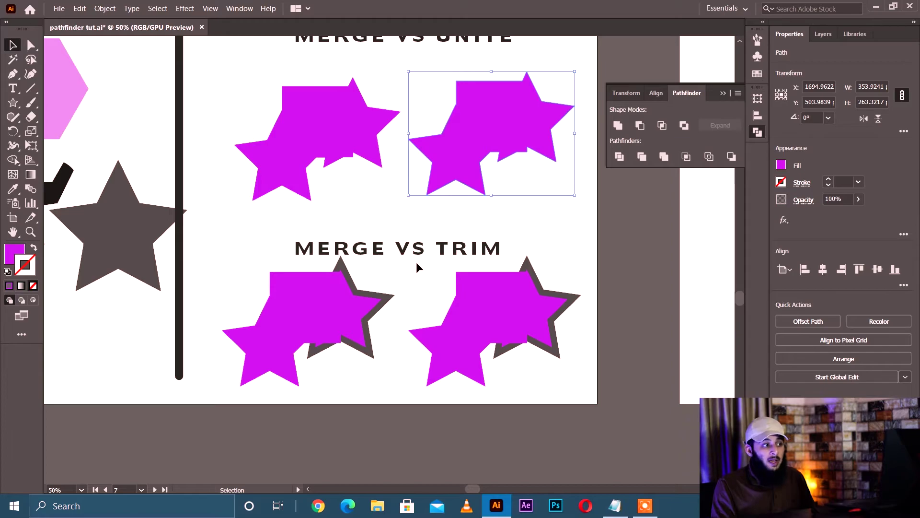
drag(334, 359, 378, 363)
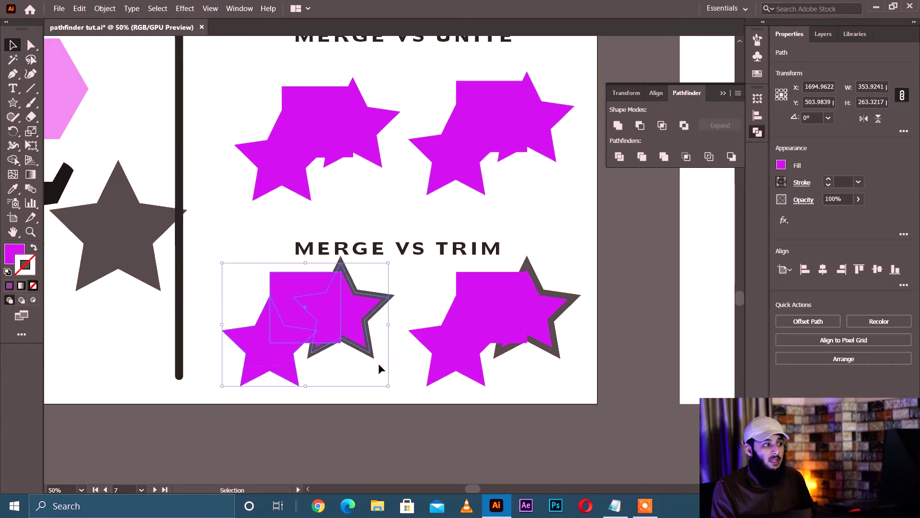
click(664, 157)
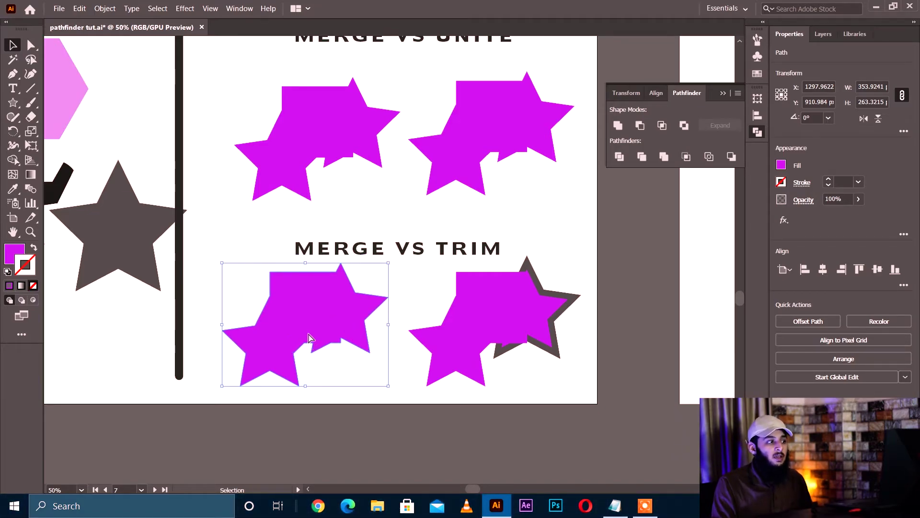
key(ctrl+z)
- Recolor the outlined star in the left Merge vs Trim set by sampling the plain dark gray star's appearance with the Eyedropper
click(409, 275)
click(364, 305)
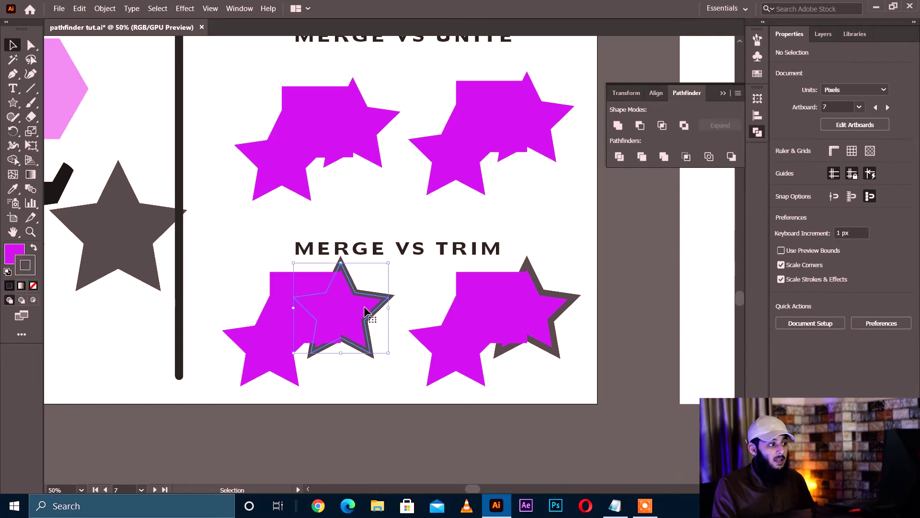
key(i)
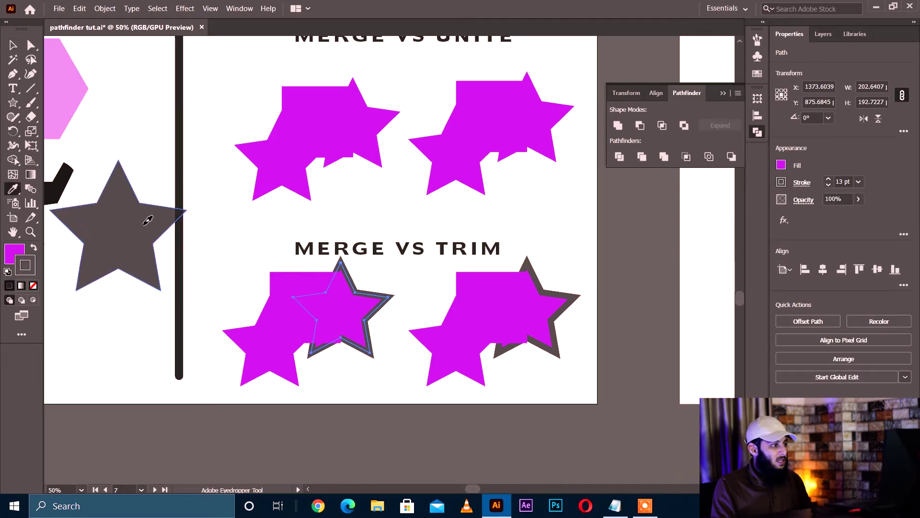
click(144, 220)
key(v)
click(262, 335)
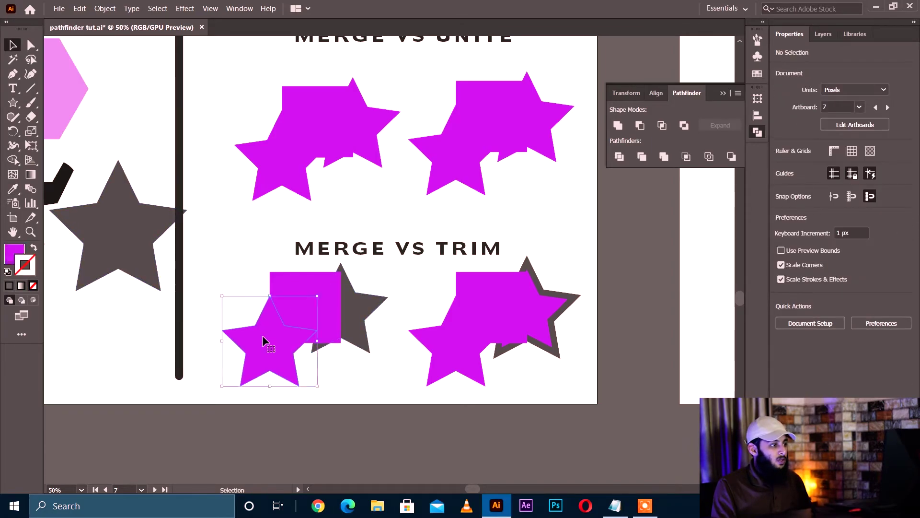
- Recolor the front purple star in the left Merge vs Trim set black by sampling the black shape with the Eyedropper
key(i)
click(66, 169)
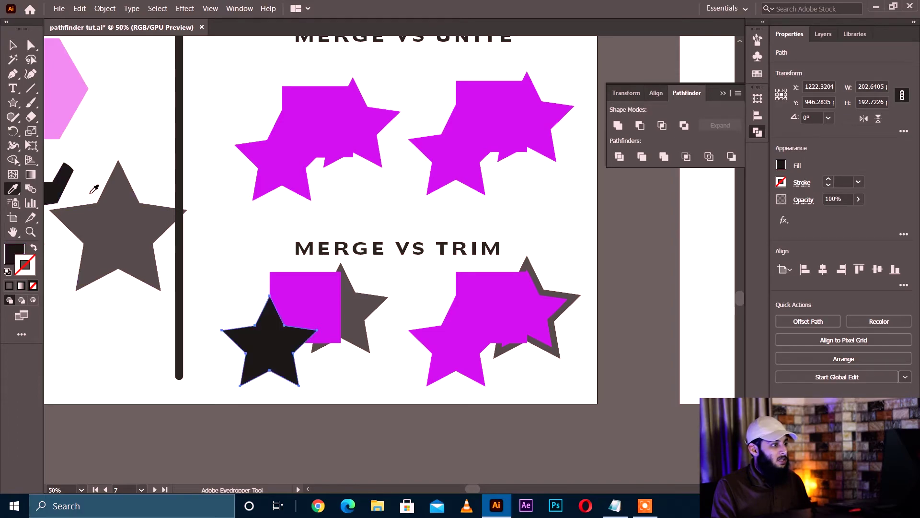
key(v)
- Delete the right Merge vs Trim set and replace it with a duplicate of the recolored left set
drag(381, 373, 245, 294)
click(449, 302)
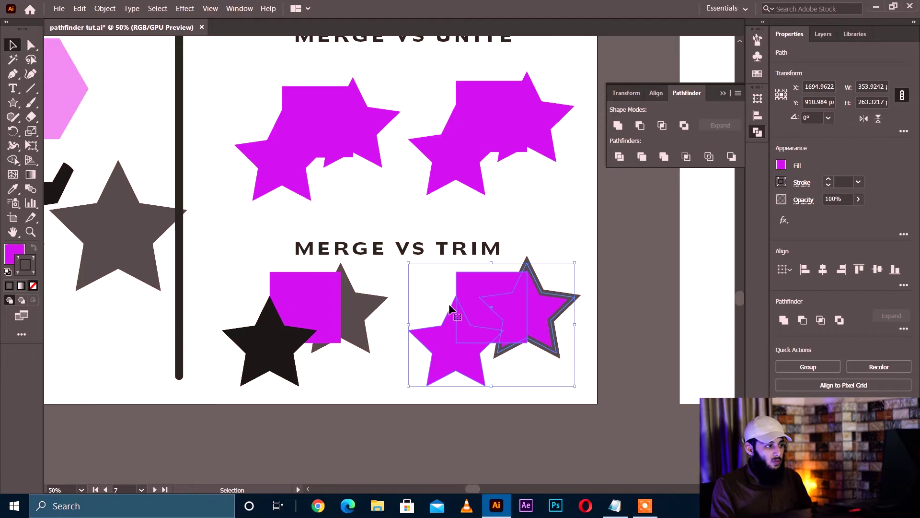
key(Delete)
click(299, 308)
drag(298, 309, 493, 308)
- Merge the left Merge vs Trim set of two stars and a square, and ungroup the result
drag(215, 284, 388, 389)
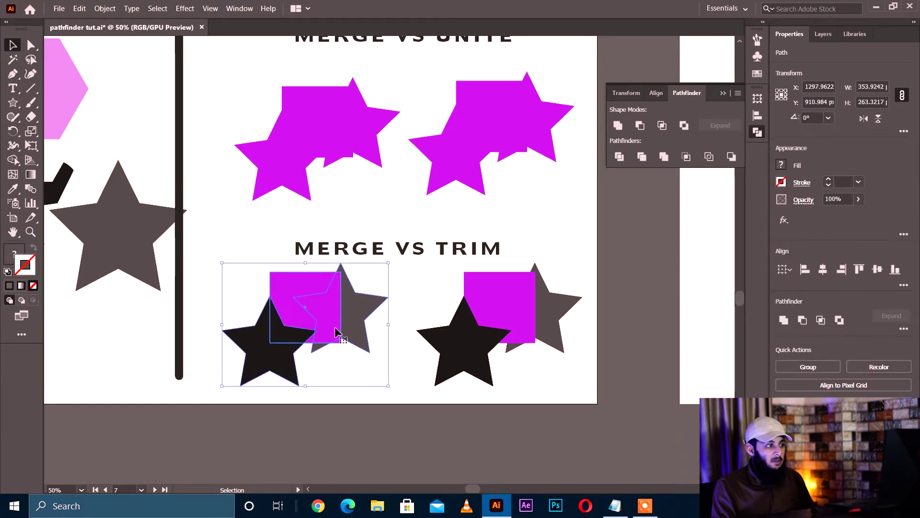
click(666, 157)
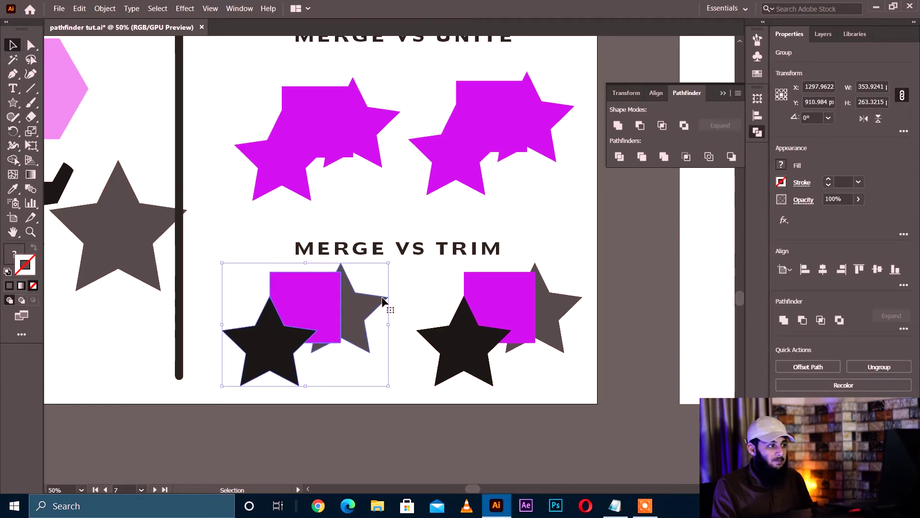
right_click(370, 297)
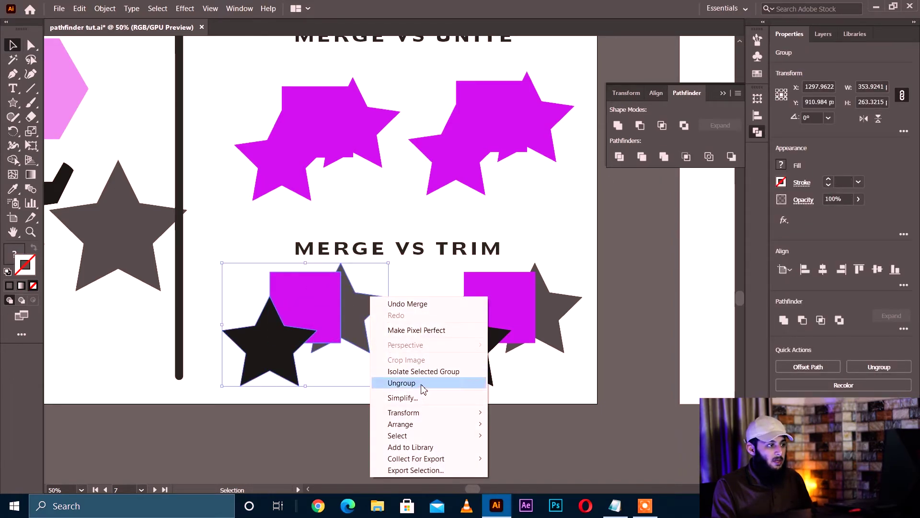
click(408, 382)
click(394, 278)
- Move the dark gray piece, purple square and black star of the merged left set apart
drag(351, 313, 398, 305)
drag(315, 306, 285, 276)
drag(422, 302, 358, 302)
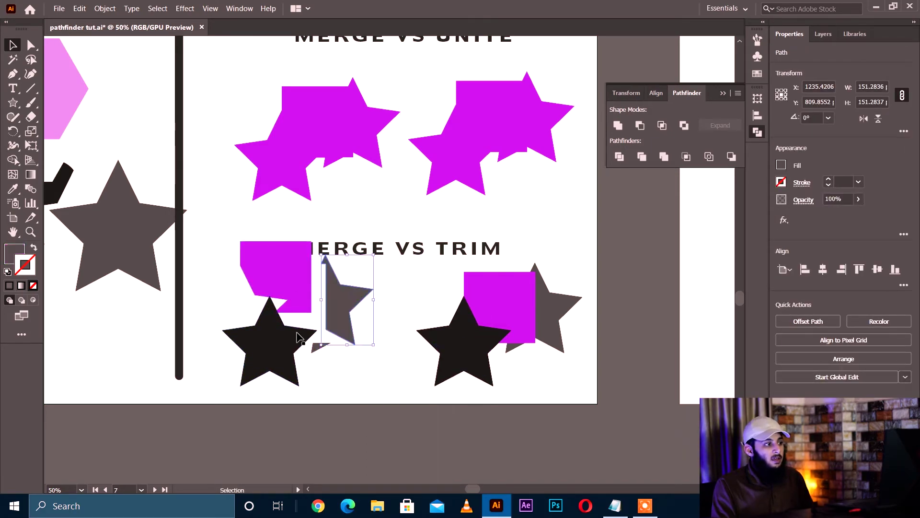
drag(294, 350, 280, 381)
- Trim the right Merge vs Trim set of two stars and a square, and ungroup the result
drag(426, 277, 494, 320)
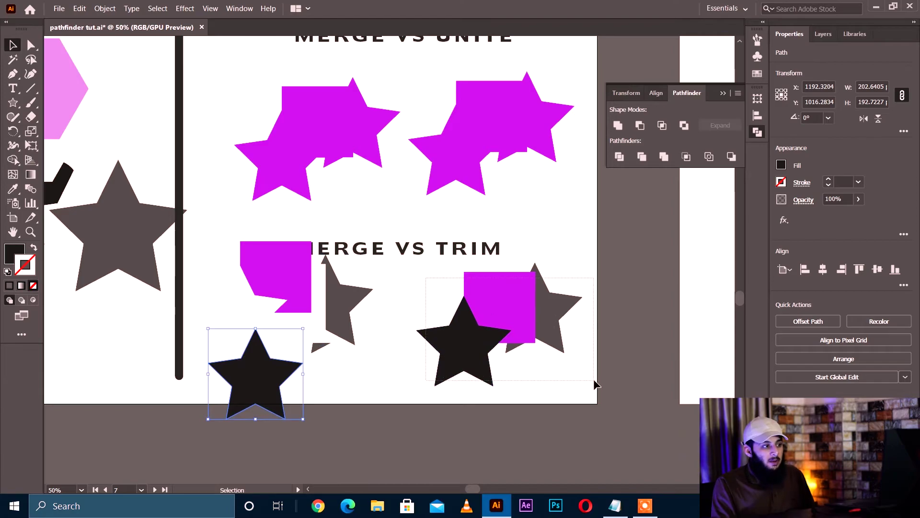
drag(594, 383, 595, 384)
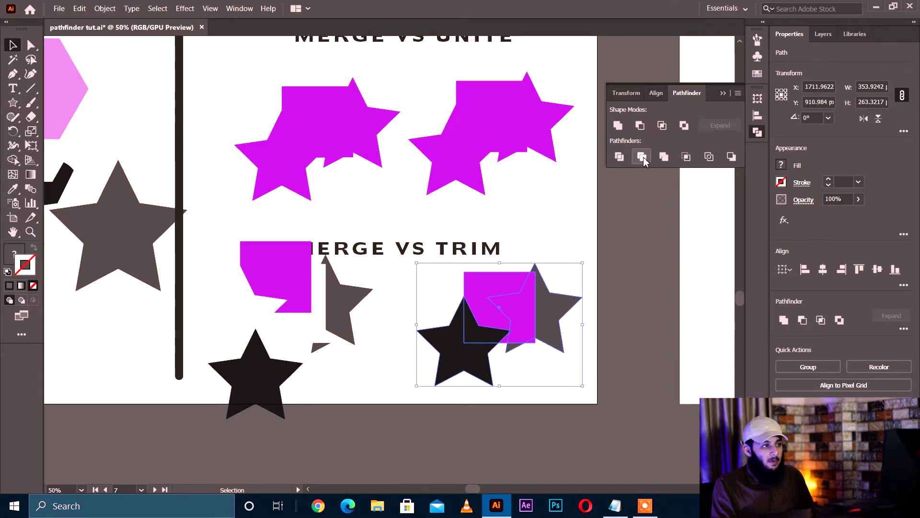
click(643, 162)
right_click(490, 296)
click(522, 381)
click(632, 311)
- Separate the trimmed right set by moving its gray pieces, purple square and black star away from each other
drag(550, 314, 602, 292)
drag(509, 302, 479, 264)
drag(507, 336, 540, 345)
drag(475, 350, 439, 372)
- Apply the Crop pathfinder to the black rounded rectangle and plain pink star on the Crop artboard
drag(574, 268, 325, 314)
drag(556, 214, 210, 282)
drag(376, 225, 217, 287)
scroll(305, 269, down, 1)
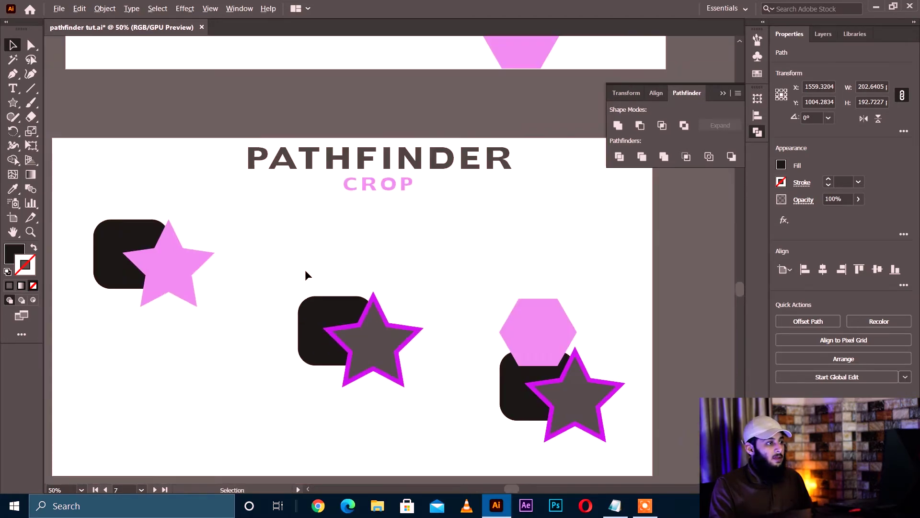
drag(263, 251, 361, 205)
drag(198, 145, 301, 262)
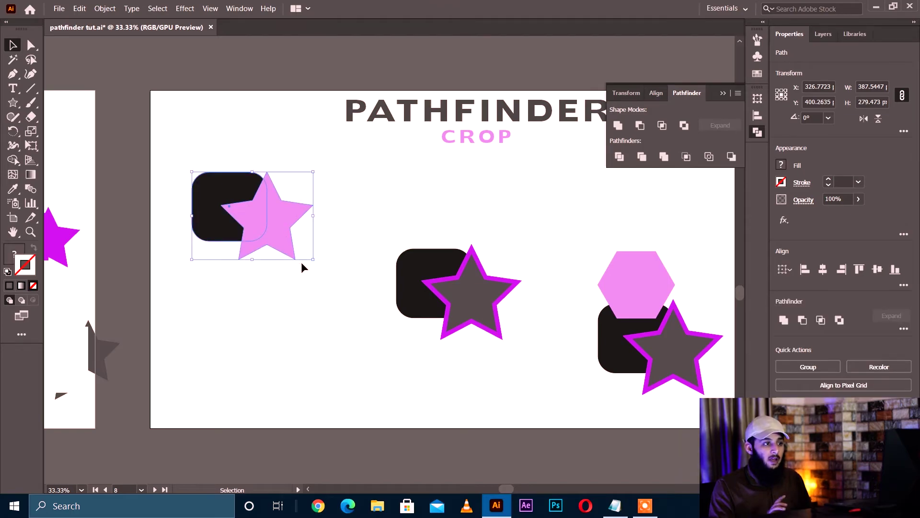
click(690, 157)
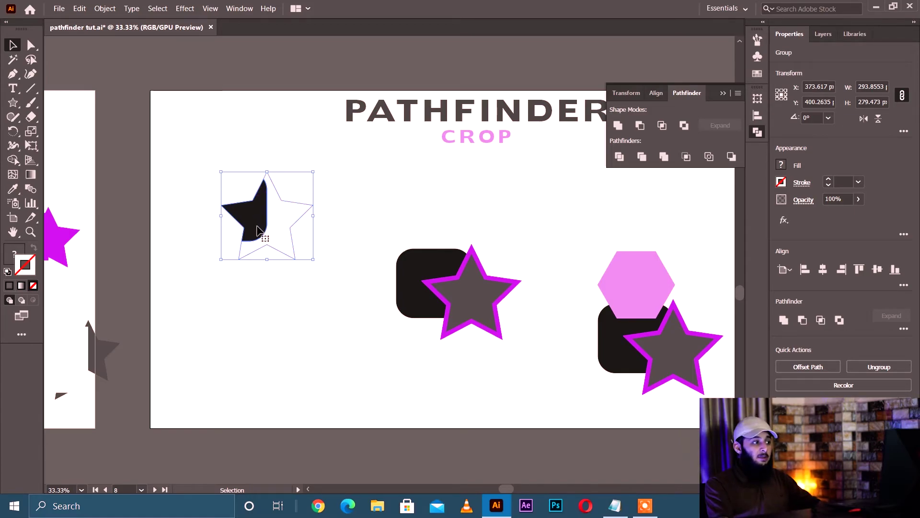
key(ctrl+z)
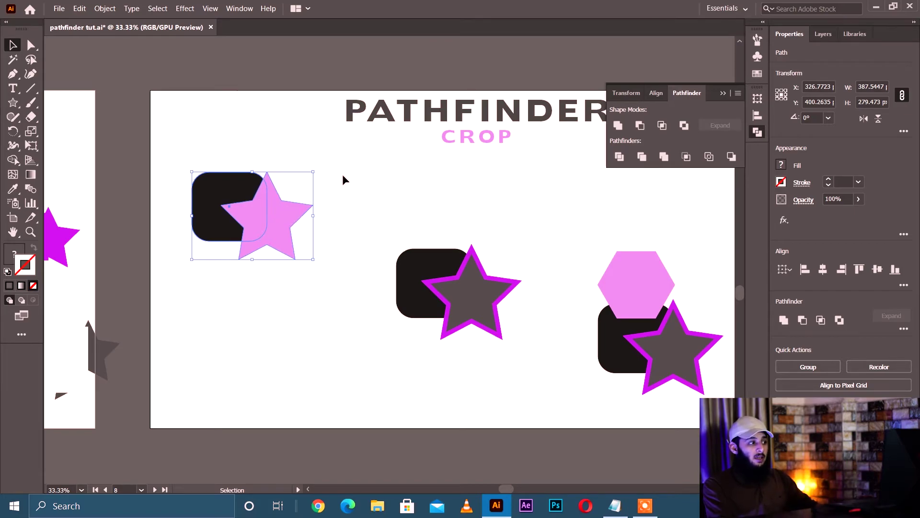
click(686, 157)
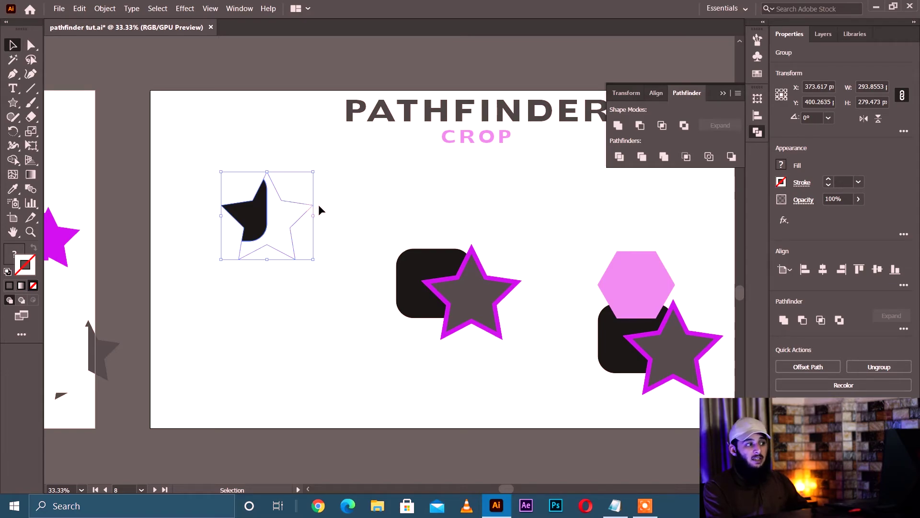
- Ungroup the cropped star on the Crop artboard
click(291, 194)
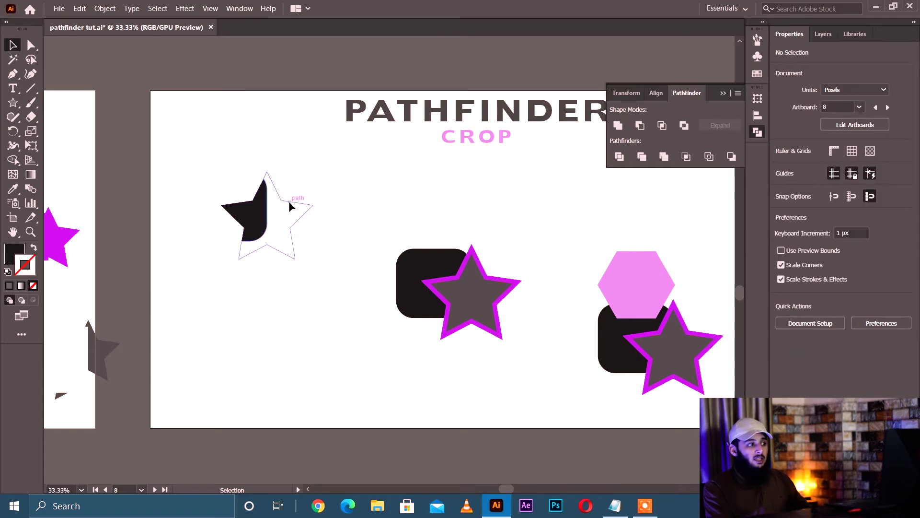
click(289, 211)
right_click(286, 197)
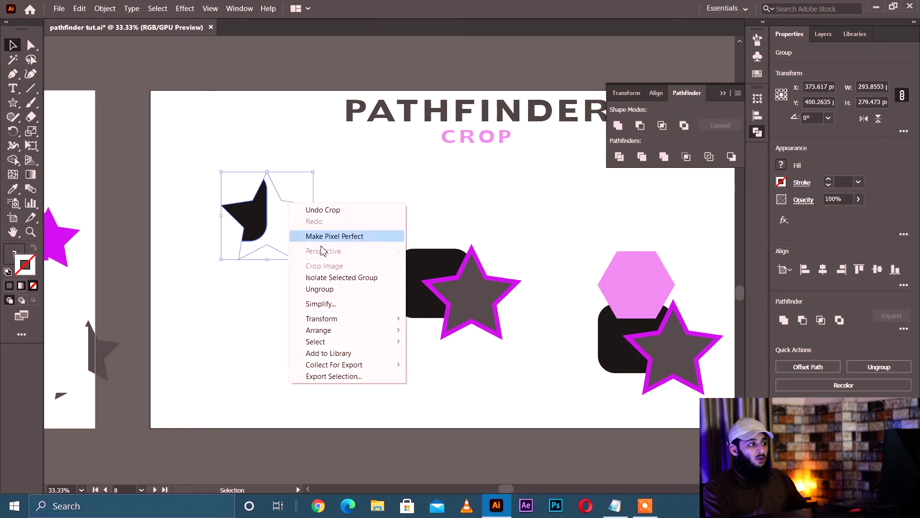
click(331, 288)
click(361, 192)
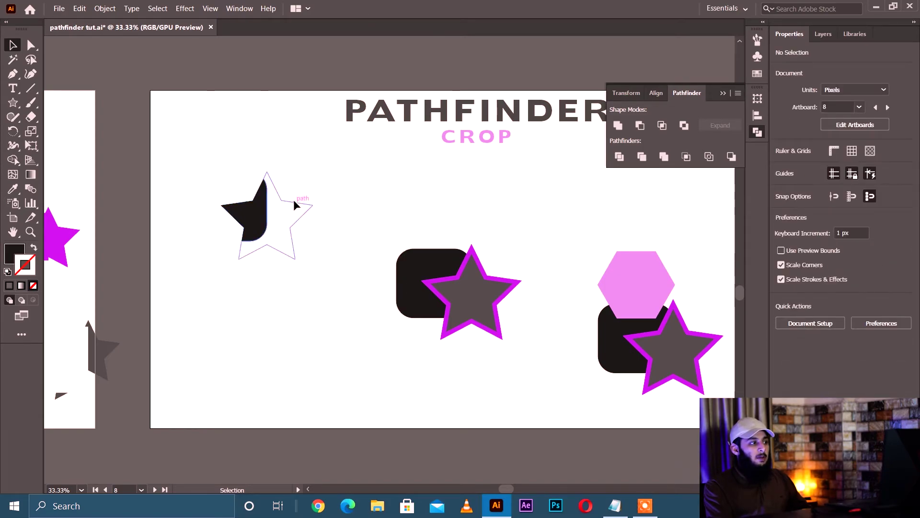
- Fill the empty part of the cropped star with red and move it to the right of the black part
click(293, 200)
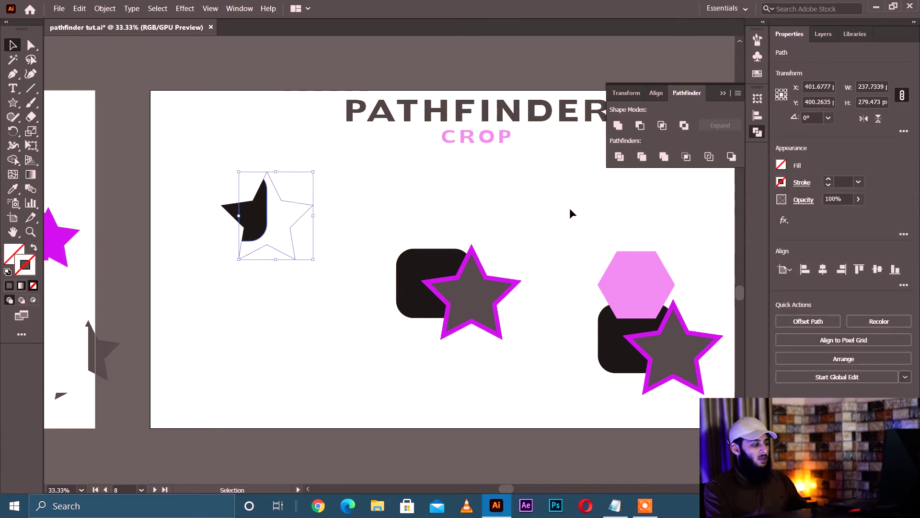
click(757, 73)
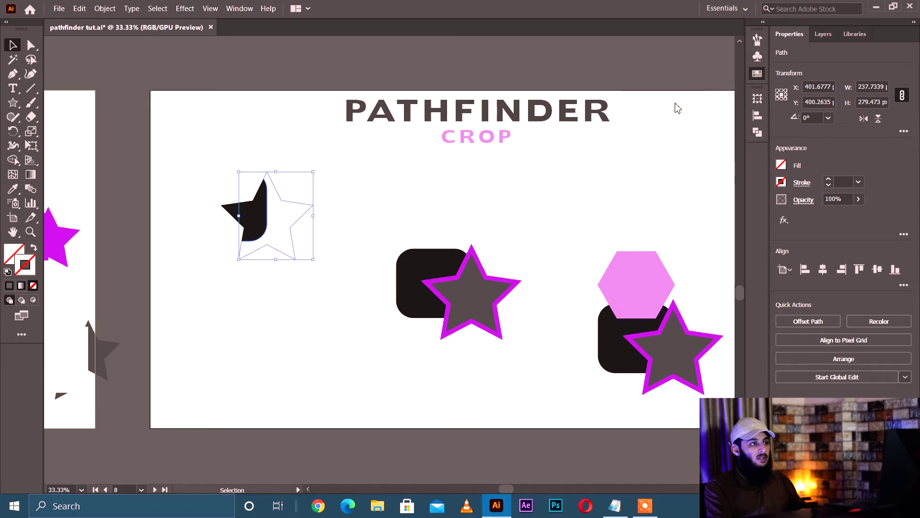
click(700, 72)
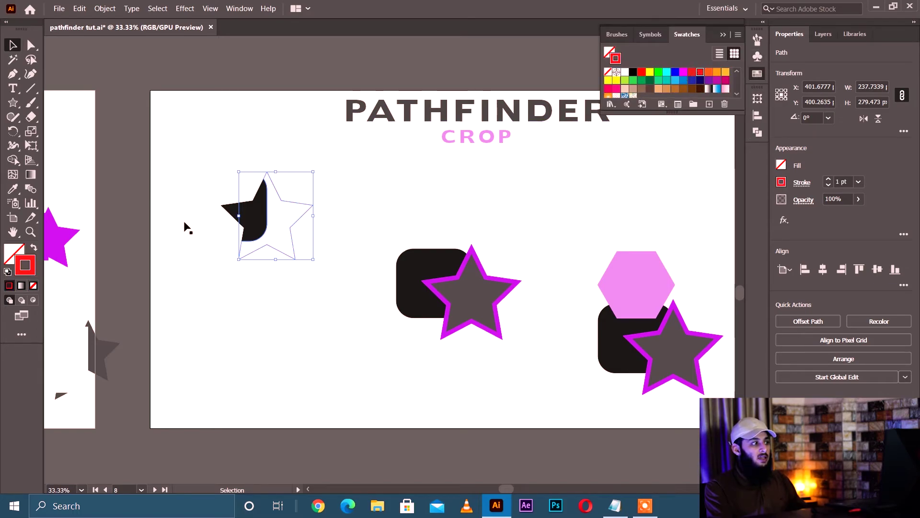
click(34, 248)
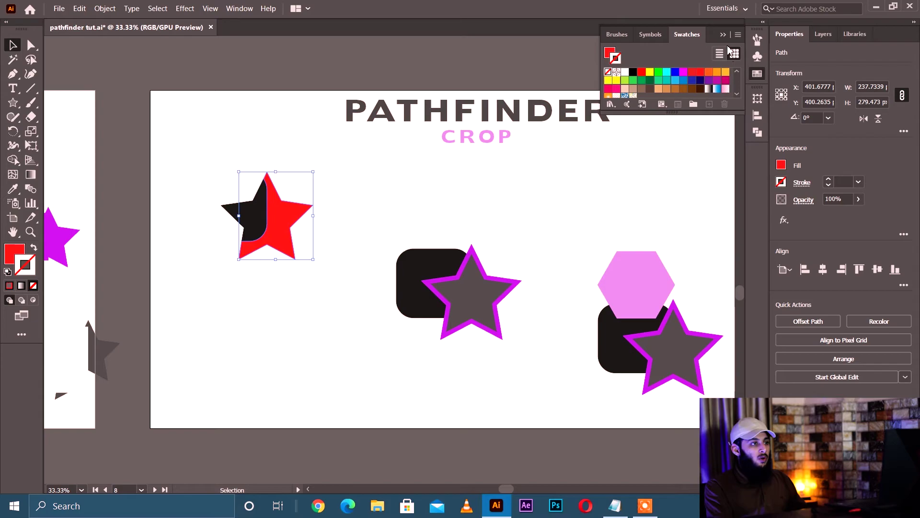
drag(283, 234, 310, 232)
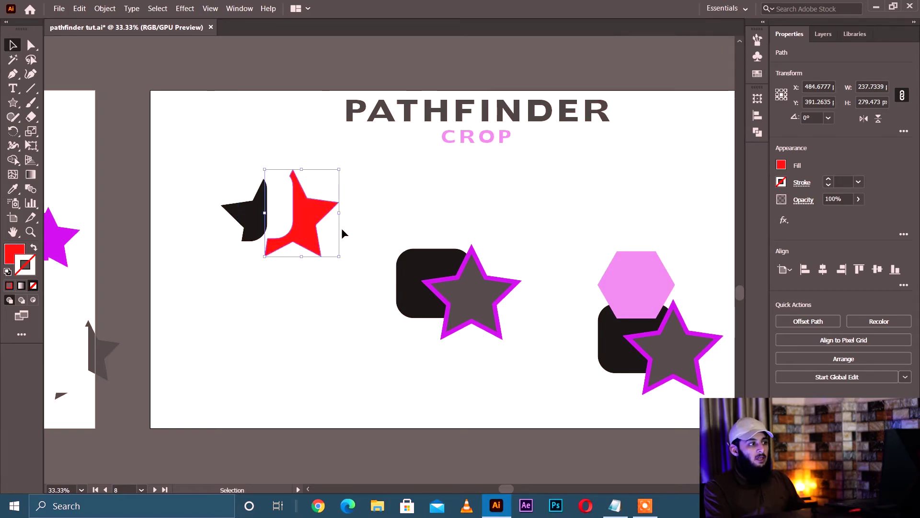
- Undo the edits back to the original rectangle and pink star, and redo the crop, red fill and move
key(ctrl)
key(ctrl+z)
key(ctrl+z)
key(ctrl+z)
key(ctrl+z)
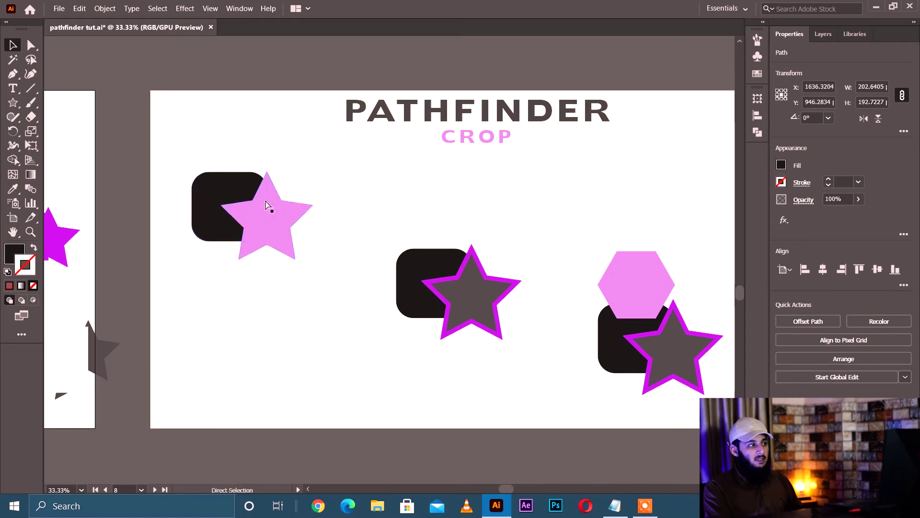
key(ctrl+shift+z)
key(ctrl+shift+z)
key(ctrl+shift+z)
key(ctrl+shift+z)
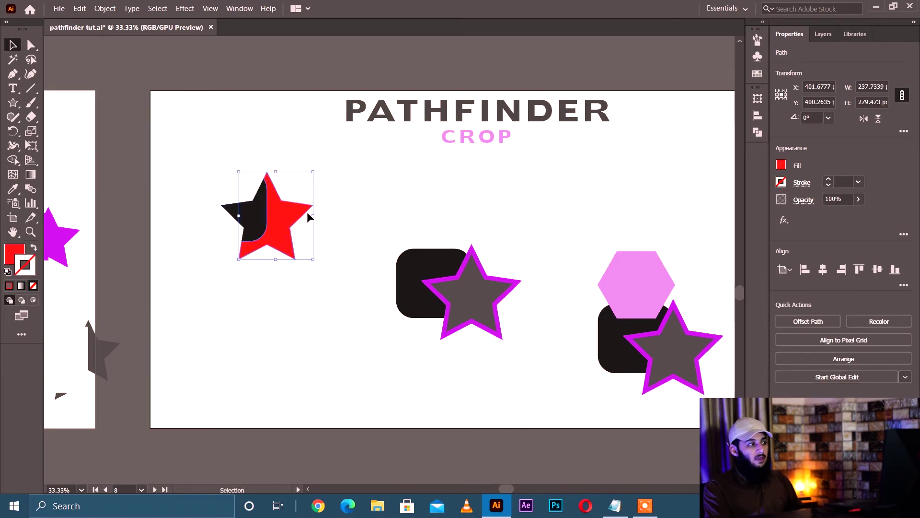
- Crop the middle black rounded rectangle with the magenta-outlined gray star in front of it
key(space)
drag(410, 189, 322, 130)
drag(295, 166, 439, 289)
click(755, 134)
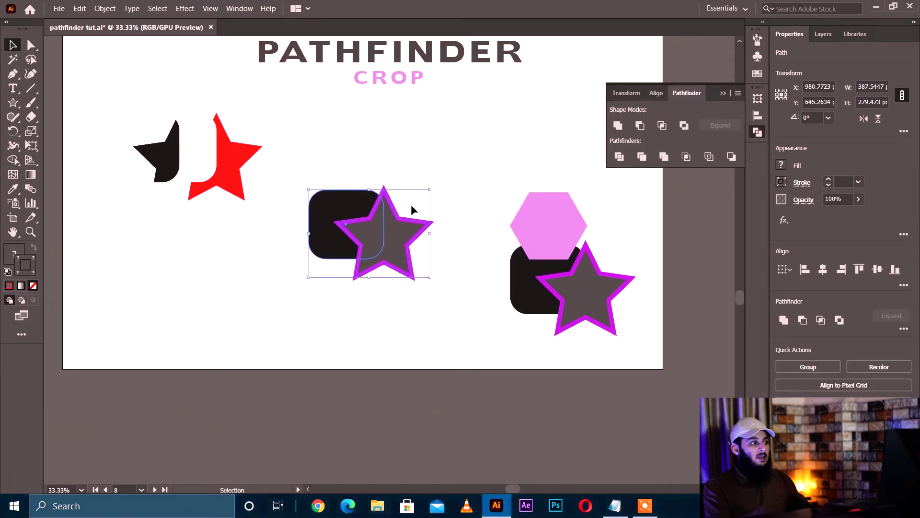
click(683, 159)
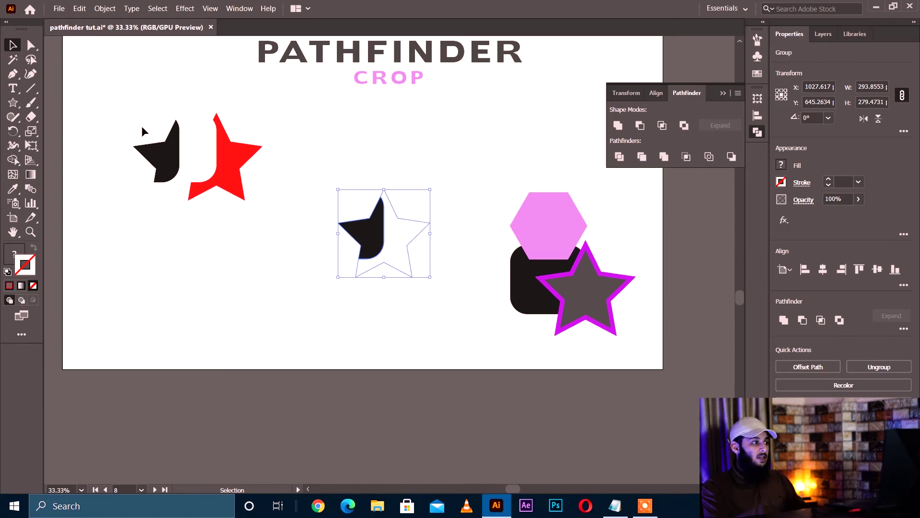
- Apply the Crop pathfinder to the set of pink hexagon, black rounded rectangle and outlined star
drag(512, 273, 450, 236)
click(549, 260)
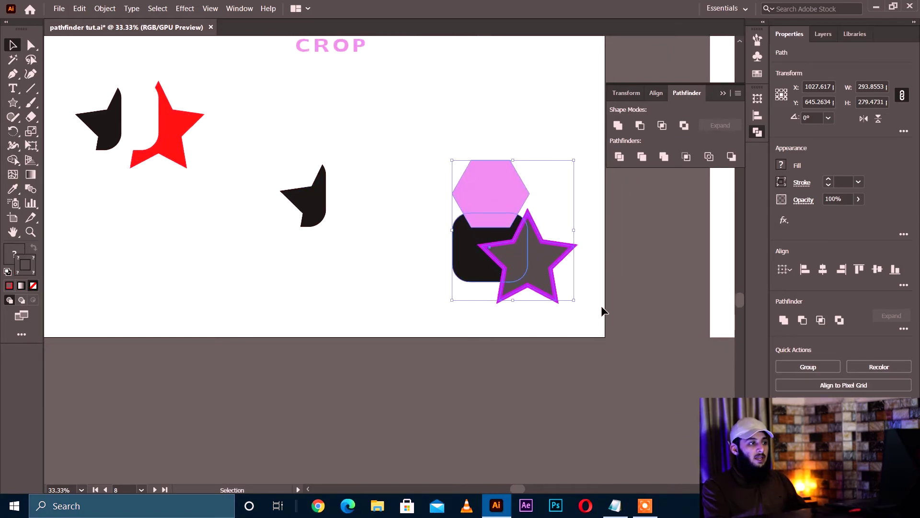
click(686, 157)
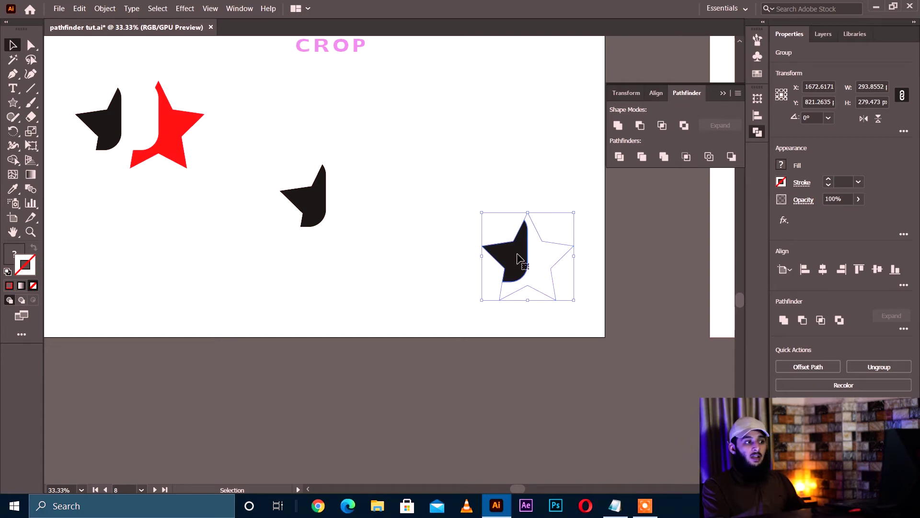
key(ctrl+z)
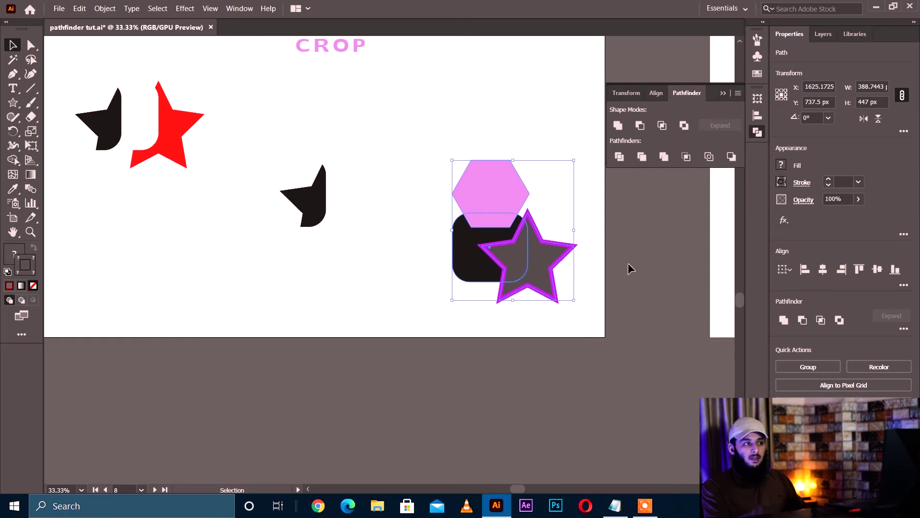
click(687, 156)
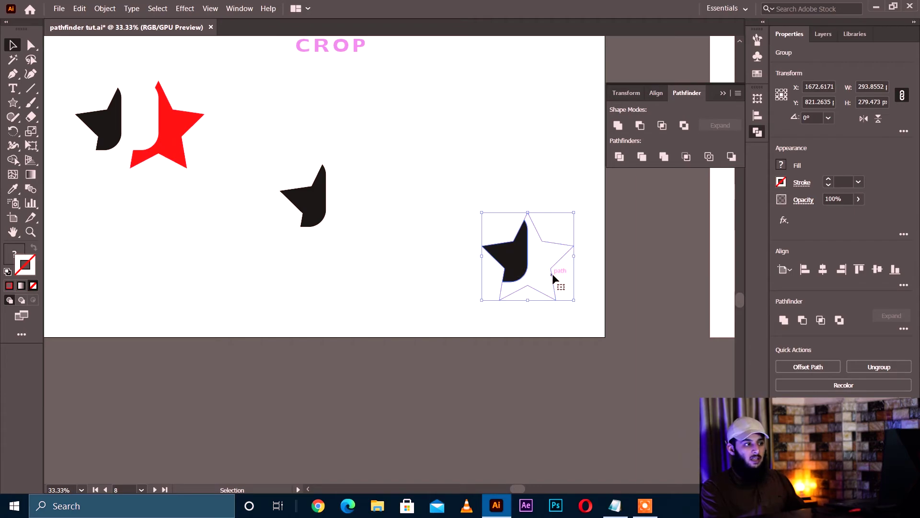
- Apply the Outline pathfinder to the black rounded rectangle and plain pink star on the Outline artboard
drag(590, 241, 304, 263)
drag(521, 220, 303, 270)
drag(570, 253, 458, 245)
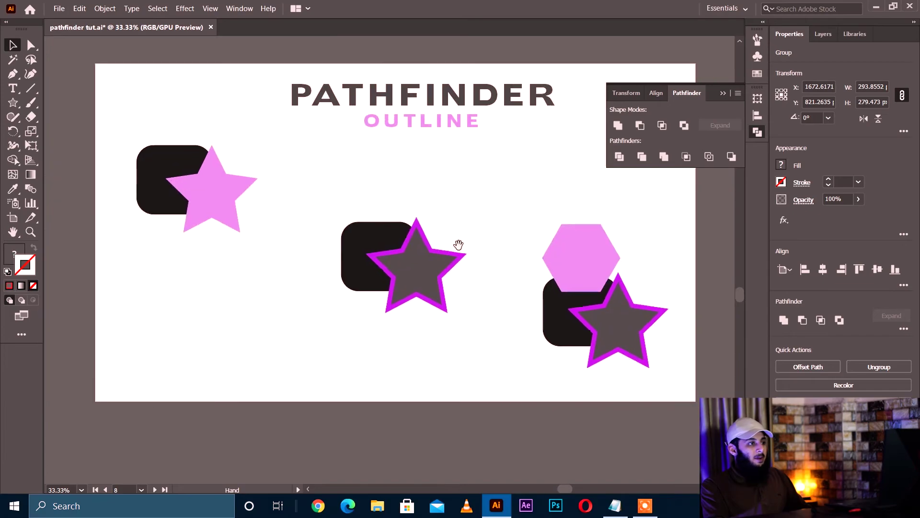
drag(109, 130, 250, 276)
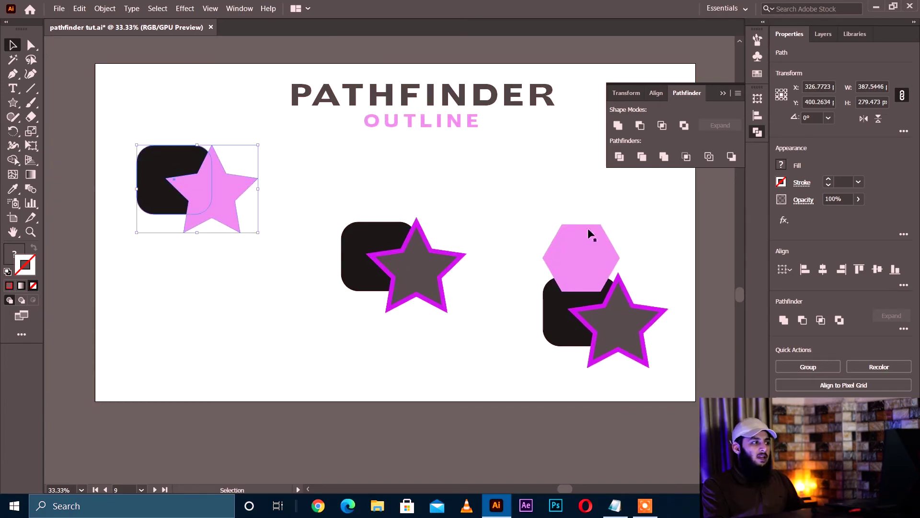
click(709, 156)
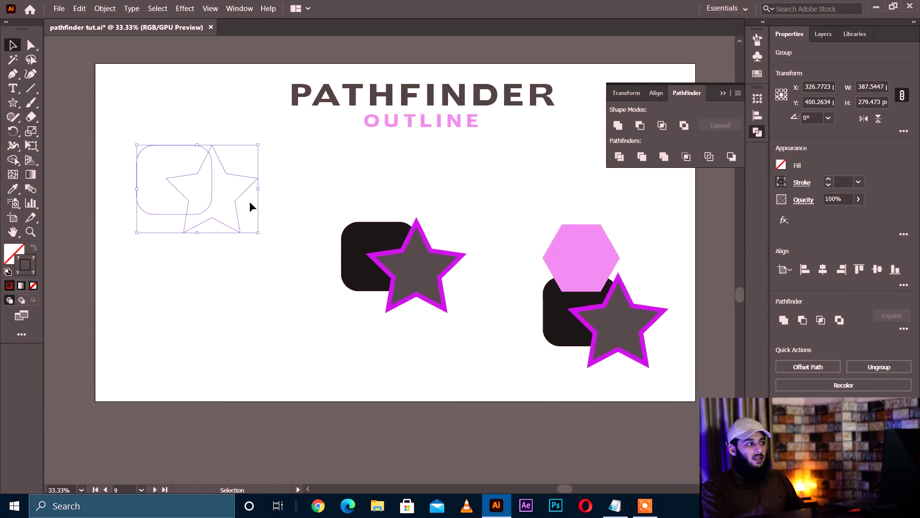
- Set the stroke weight of the outlined rectangle and star paths to 14 pt
click(829, 181)
click(828, 180)
click(829, 180)
click(829, 180)
click(828, 180)
click(828, 181)
click(829, 180)
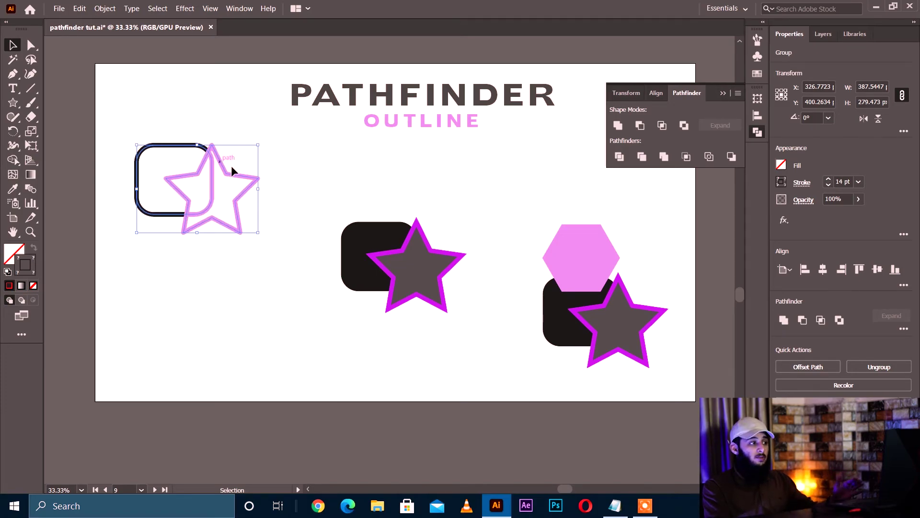
- Ungroup the outlined rectangle and star paths and deselect them
right_click(210, 163)
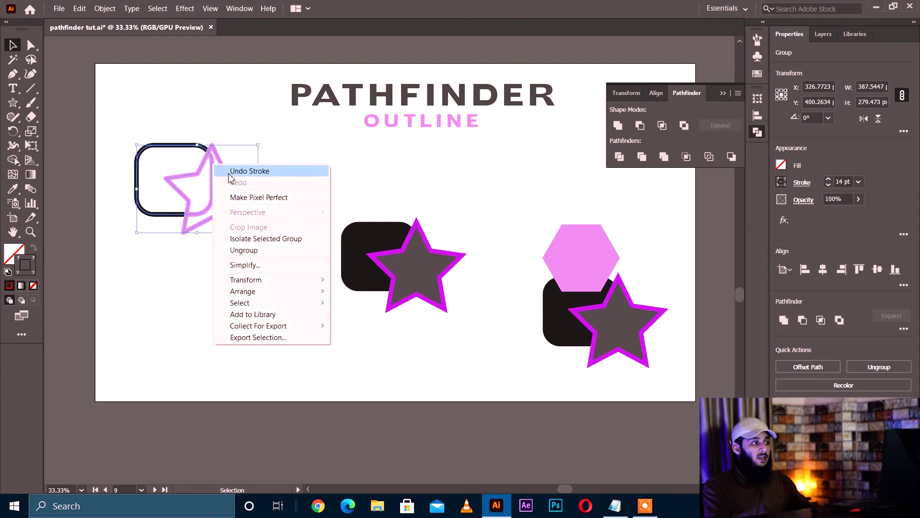
click(248, 247)
click(327, 183)
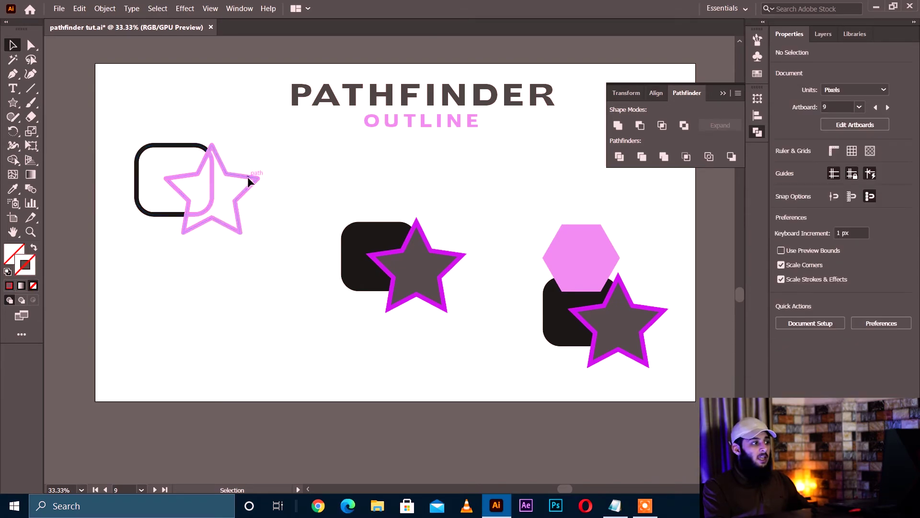
- Pull the outlined rectangle and pink star path pieces apart from each other
drag(248, 177, 289, 187)
drag(212, 193, 211, 249)
drag(186, 183, 218, 180)
drag(169, 216, 148, 215)
- Apply the Outline pathfinder to the middle black rounded rectangle and magenta-outlined star, and set the paths' stroke weight to 15 pt
drag(379, 196, 324, 156)
drag(266, 150, 408, 269)
click(708, 156)
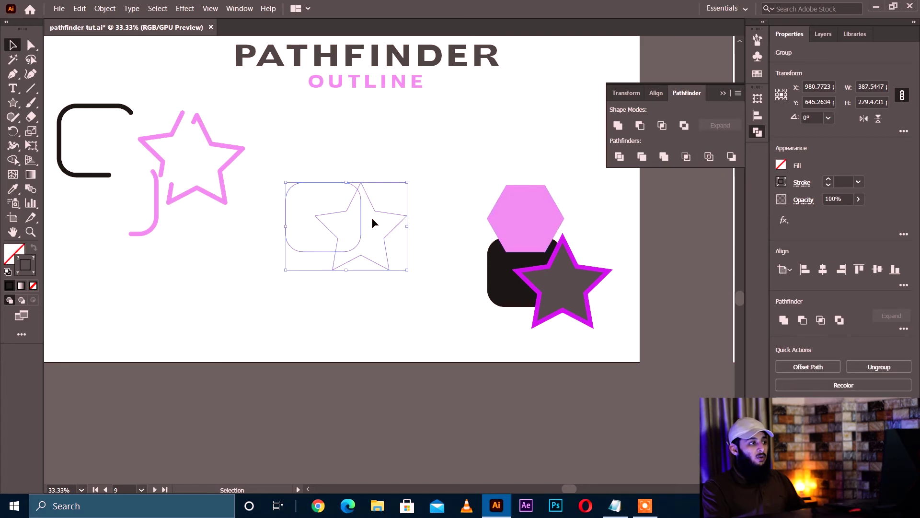
click(842, 182)
text(15)
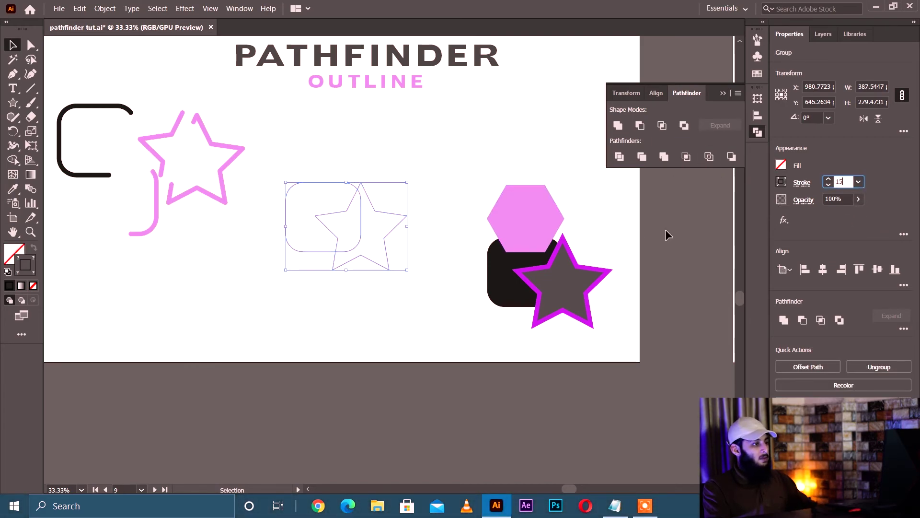
click(550, 163)
- Ungroup the middle set of outlined rectangle and star paths and move the pieces apart
drag(400, 232, 426, 256)
click(414, 194)
right_click(387, 214)
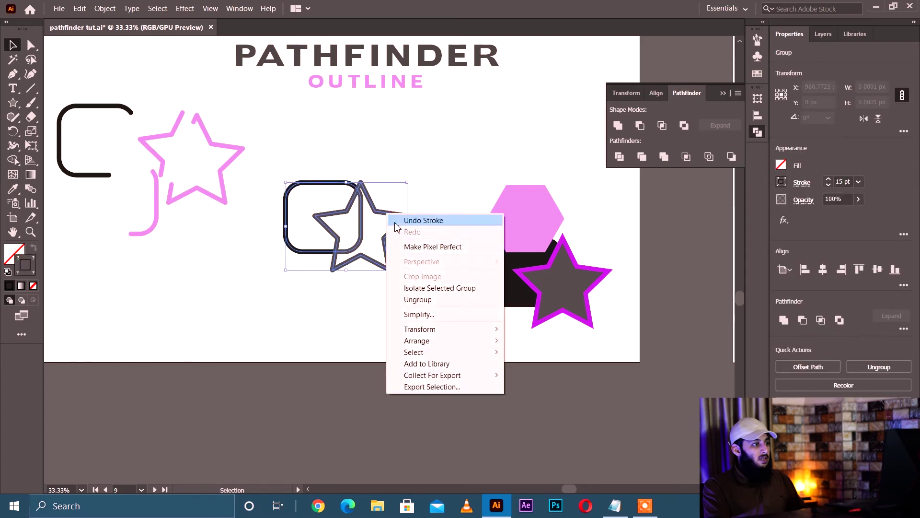
click(405, 299)
drag(397, 214, 459, 207)
click(427, 155)
drag(384, 179, 333, 171)
click(438, 286)
- Apply the Outline pathfinder to the pink hexagon, black rounded rectangle and outlined star, and set their stroke weight to 15 pt
drag(507, 205, 445, 183)
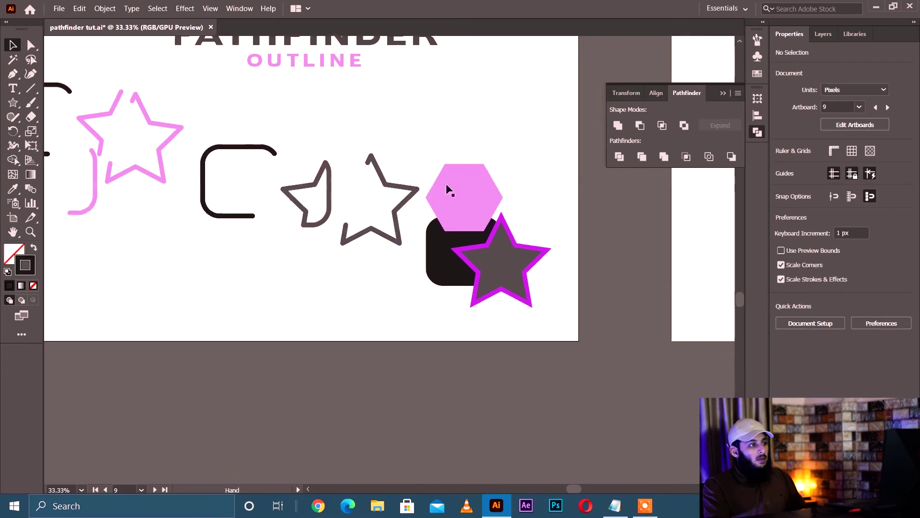
drag(419, 128, 551, 290)
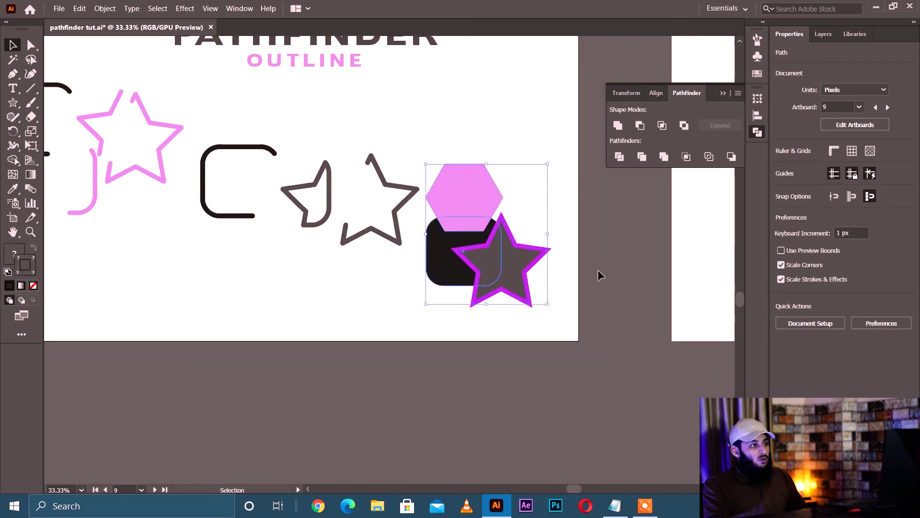
click(686, 157)
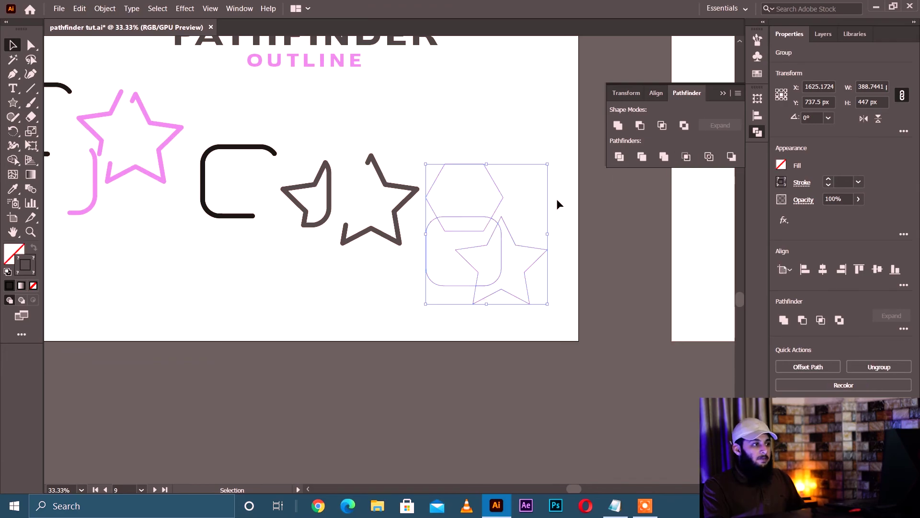
click(845, 181)
key(Return)
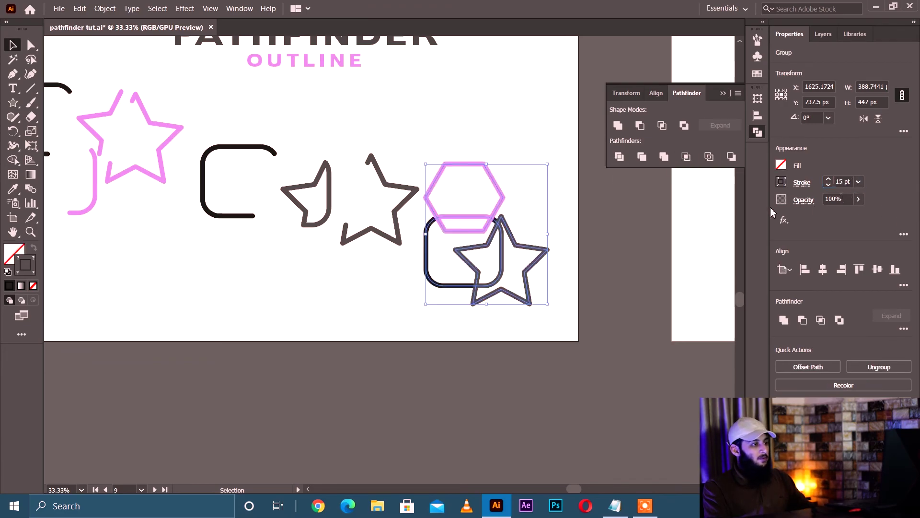
- Ungroup the outlined hexagon, rectangle and star paths and move the hexagon's upper segment and a star piece away from the rest
right_click(511, 197)
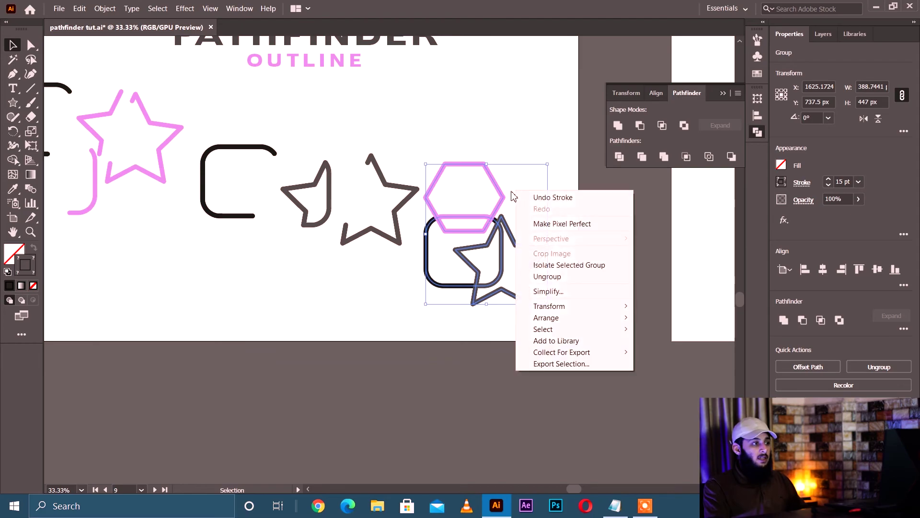
click(528, 275)
click(522, 114)
drag(494, 116, 493, 119)
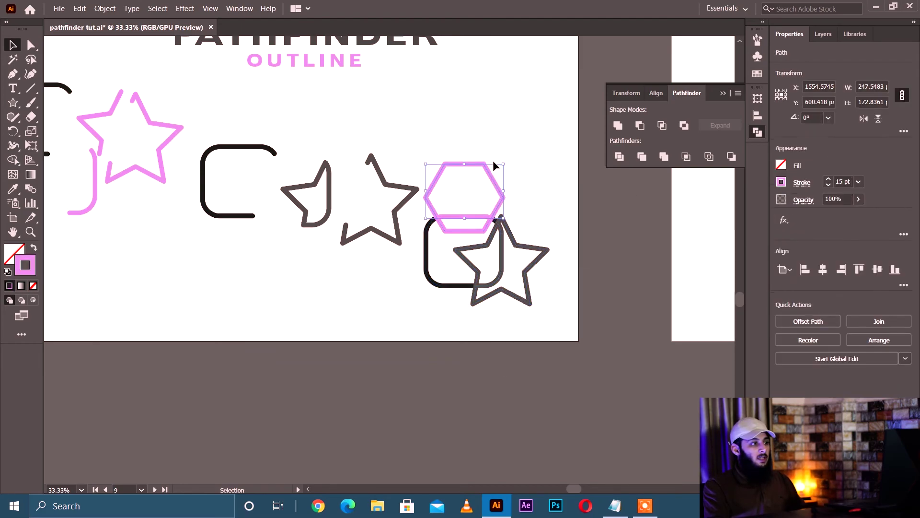
click(491, 162)
drag(490, 174, 491, 132)
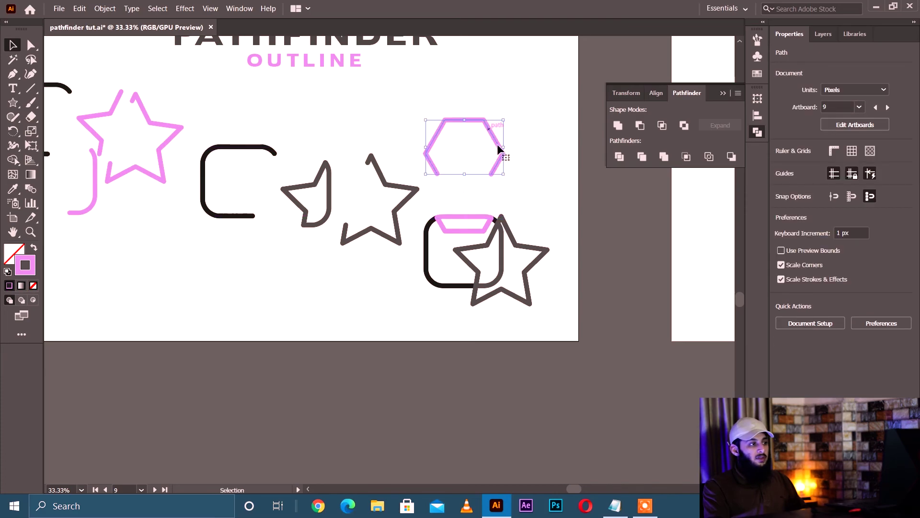
drag(481, 295, 519, 259)
- Try the Minus Back pathfinder on the black rounded rectangle and plain pink star on the Minus Back artboard, and undo it
key(space)
drag(595, 228, 402, 221)
drag(524, 192, 321, 276)
drag(505, 209, 351, 177)
drag(526, 219, 407, 236)
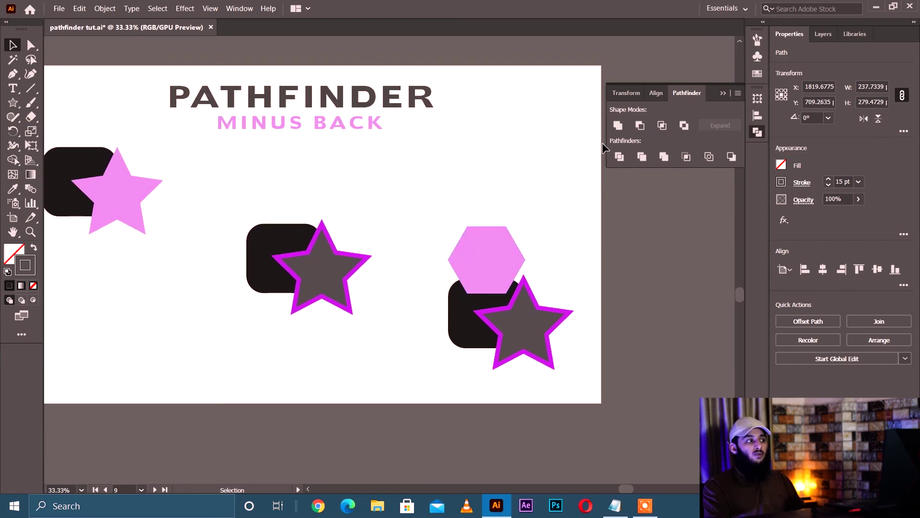
drag(451, 201, 559, 203)
drag(174, 144, 266, 248)
click(731, 156)
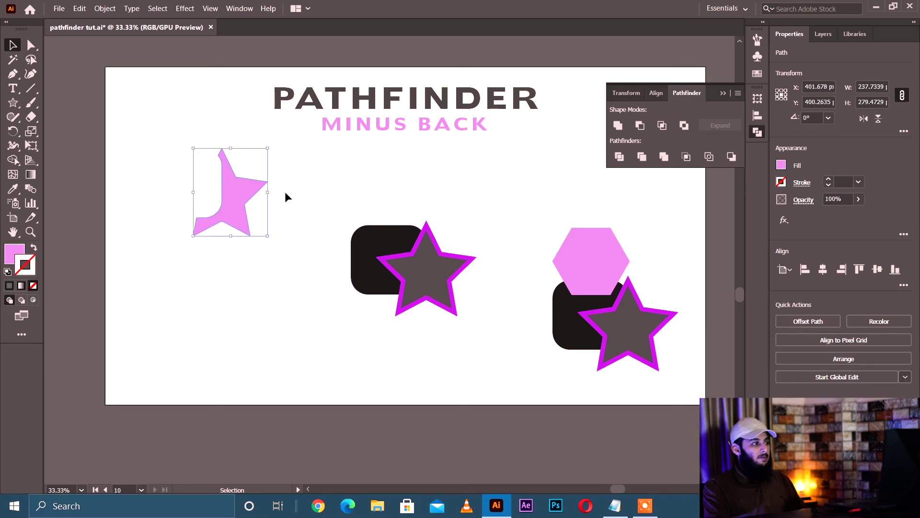
key(ctrl+z)
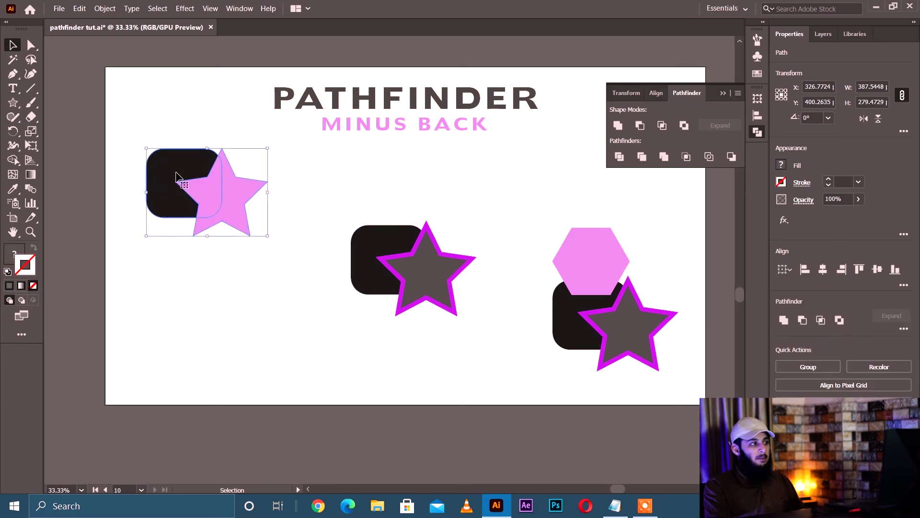
- Apply the Minus Back pathfinder to the black rounded rectangle and magenta-outlined star in the middle of the Minus Back artboard
drag(421, 191, 343, 152)
drag(252, 174, 405, 287)
click(734, 158)
- Try the Minus Back pathfinder on the set of pink hexagon, black rounded rectangle and outlined star, and undo it
drag(446, 198, 476, 314)
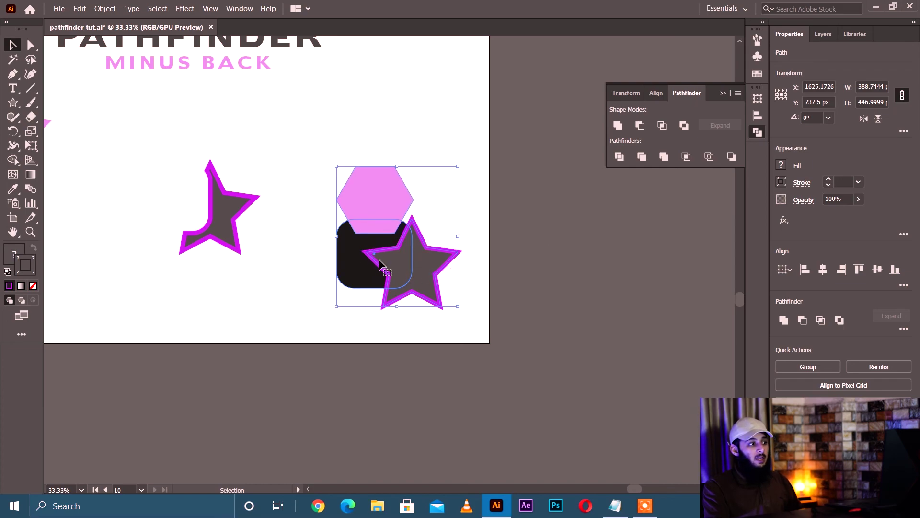
click(732, 157)
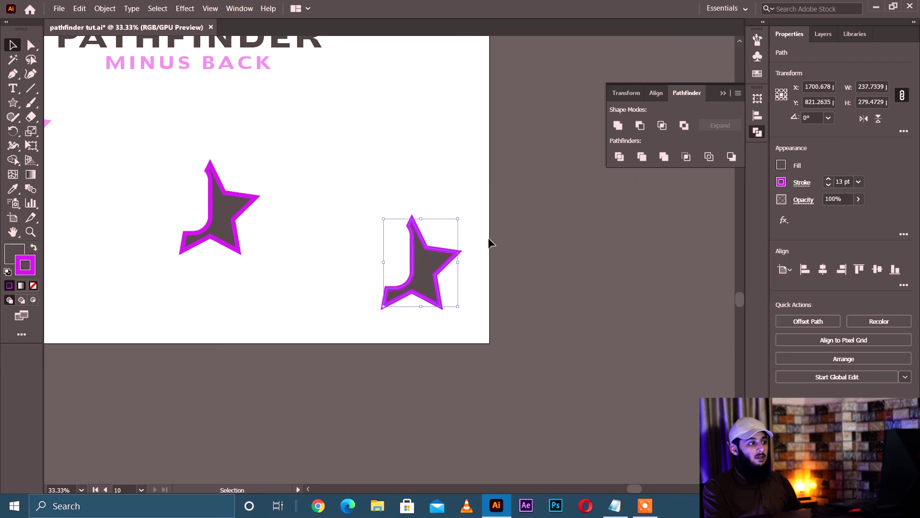
key(ctrl+z)
- Move the pink hexagon down to overlap the rectangle and star, then try Minus Back on all three shapes twice, undoing each attempt
click(448, 225)
drag(370, 200, 375, 239)
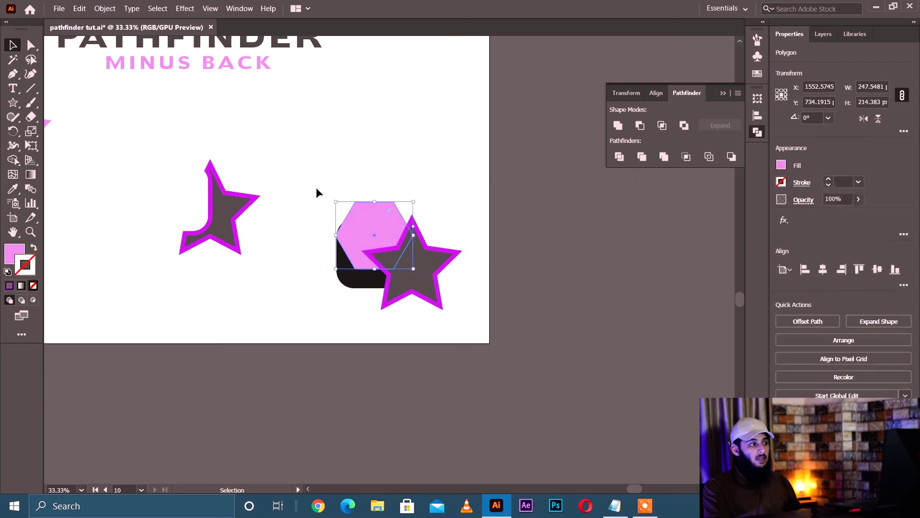
drag(469, 306, 470, 307)
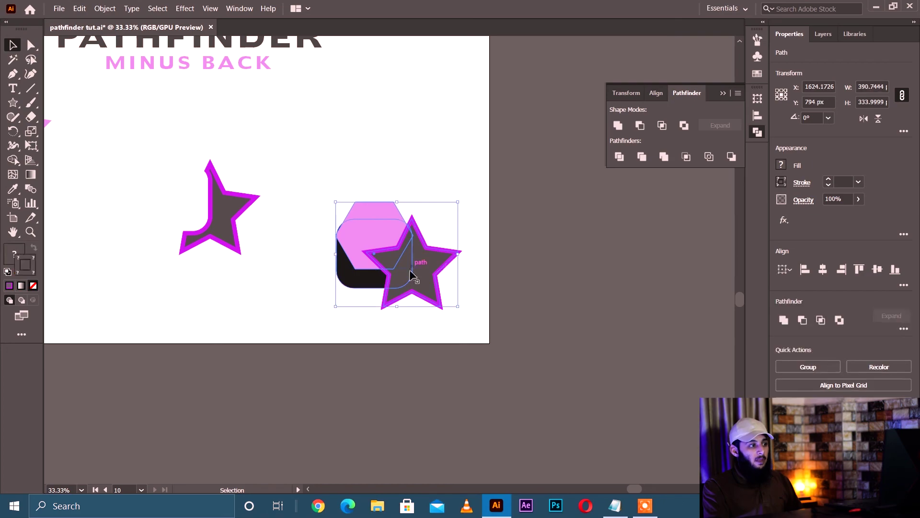
click(731, 157)
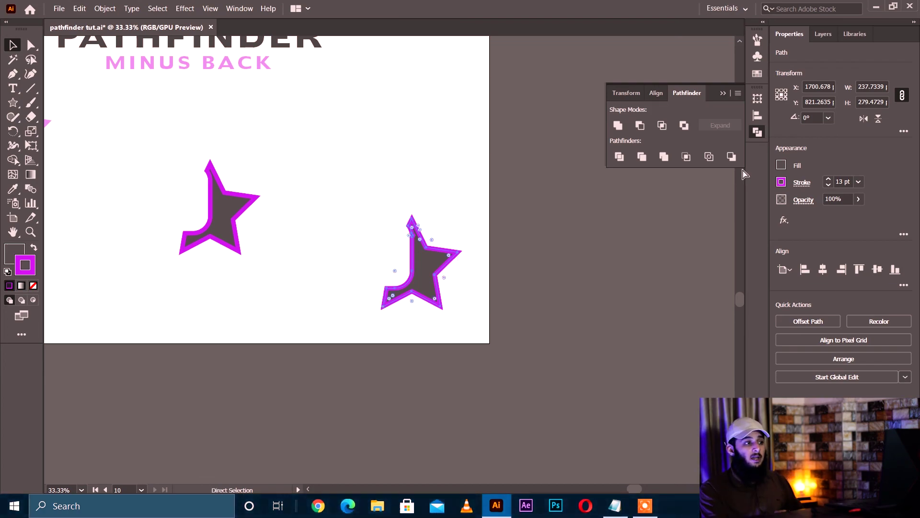
key(ctrl+z)
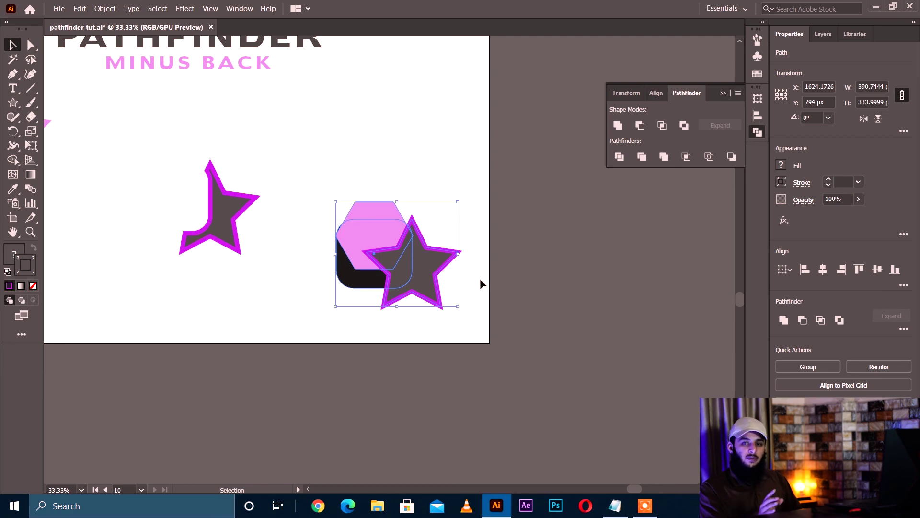
click(730, 157)
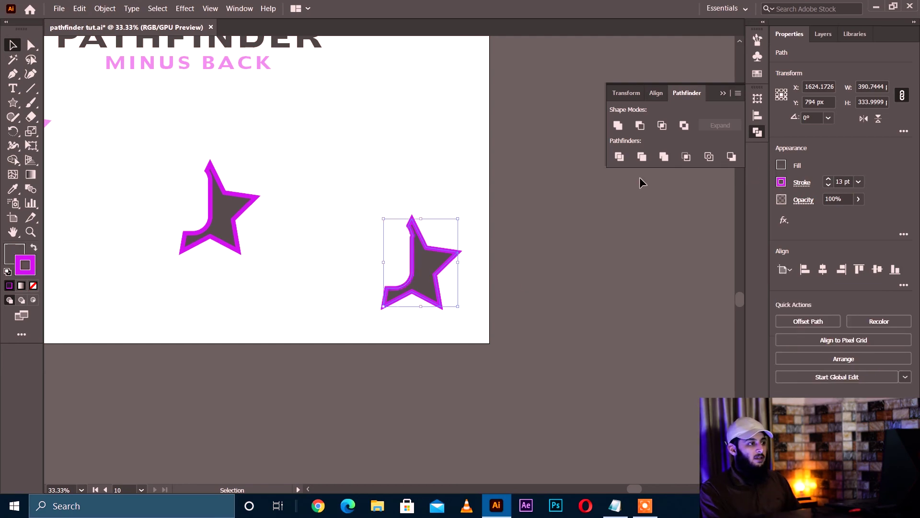
key(ctrl+z)
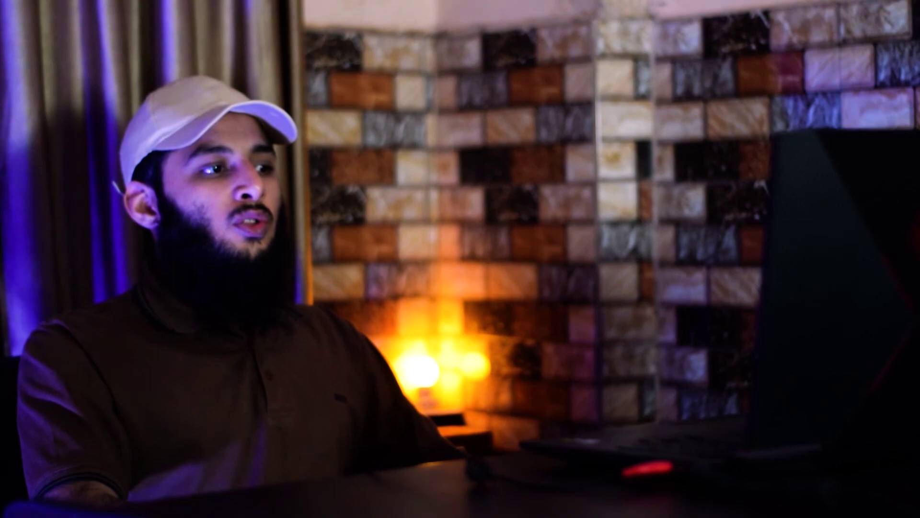